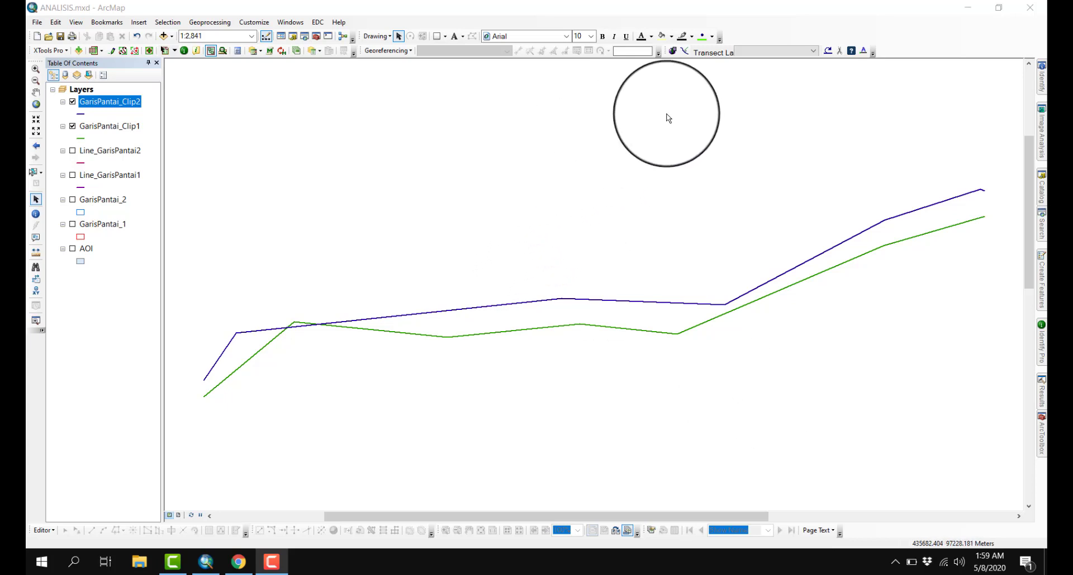
- Switch to Chrome and search Google for "batnas big"
left_click(710, 13)
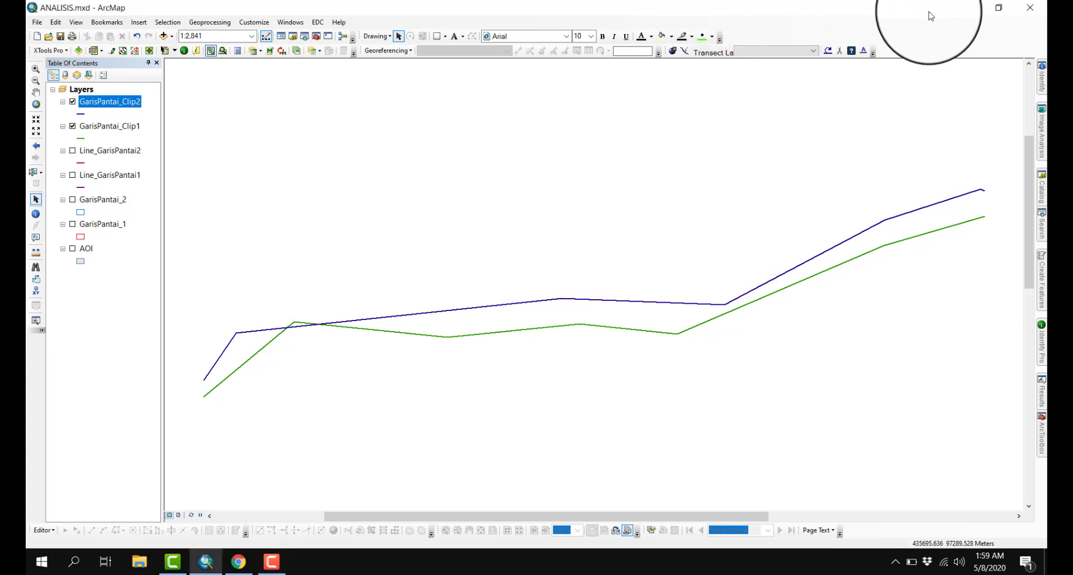
left_click(959, 12)
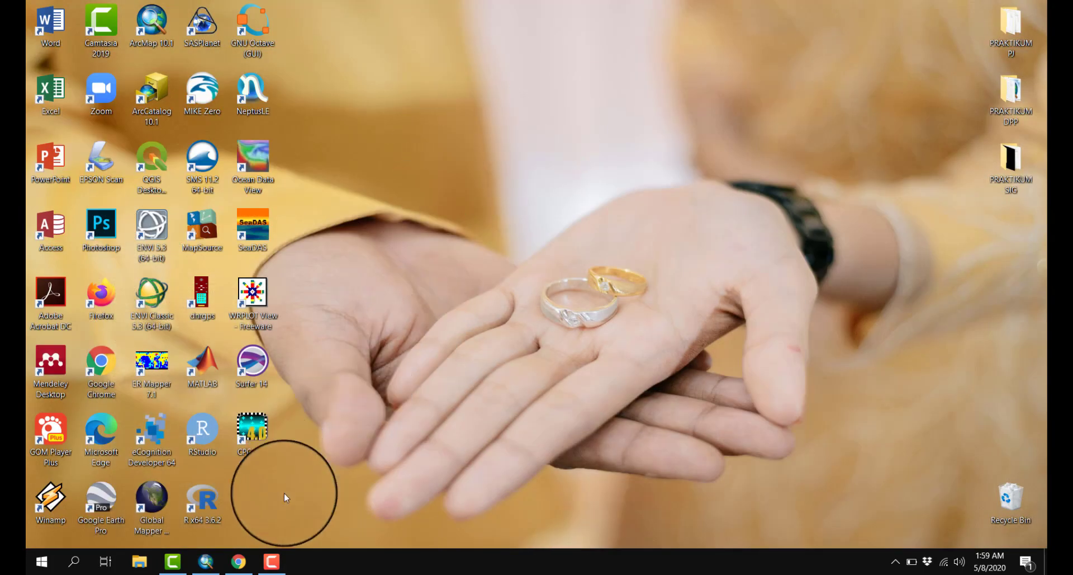
left_click(235, 562)
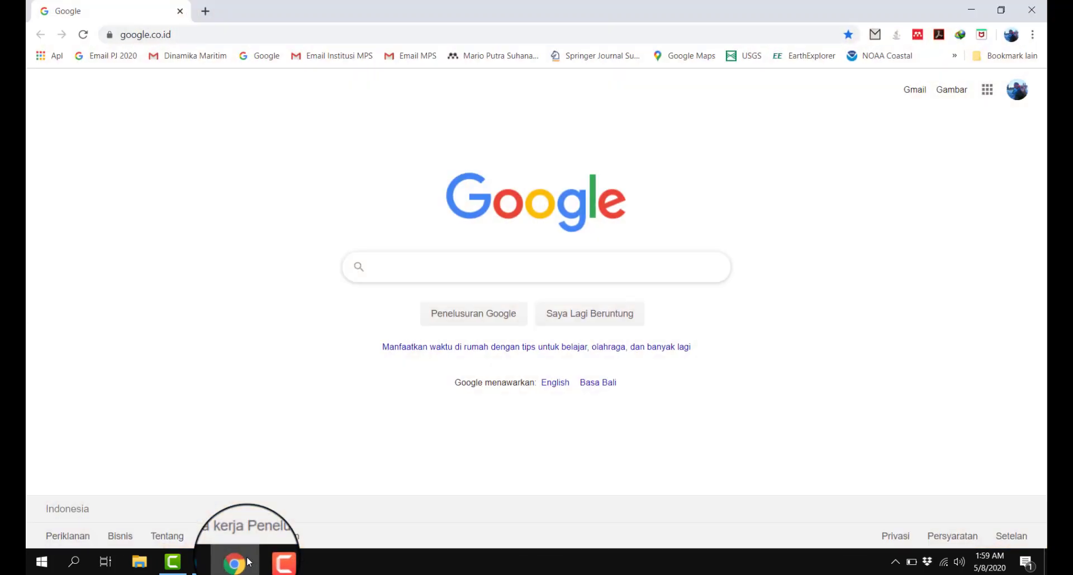
left_click(389, 269)
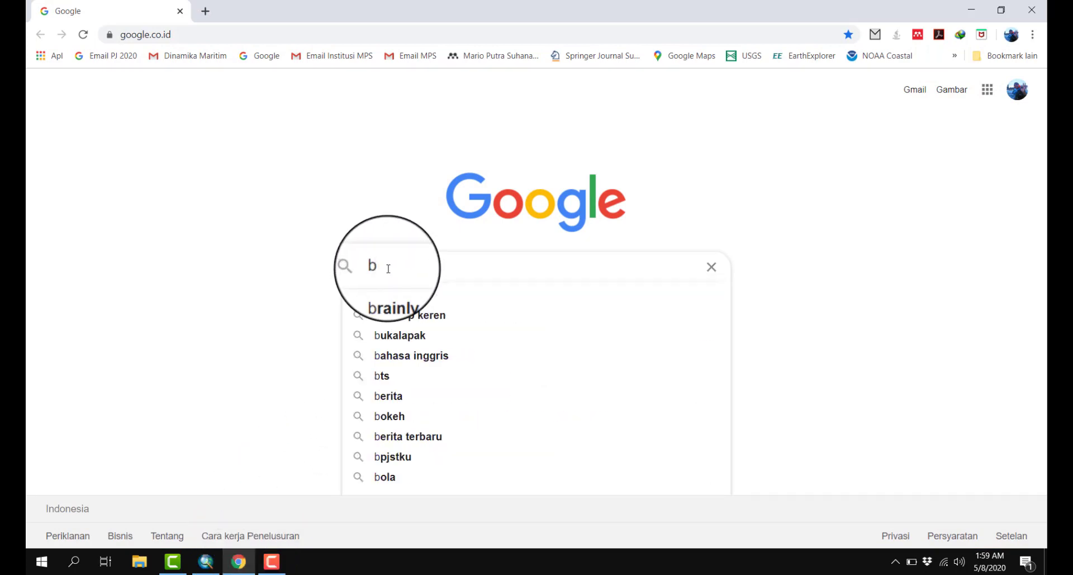
type("batnas")
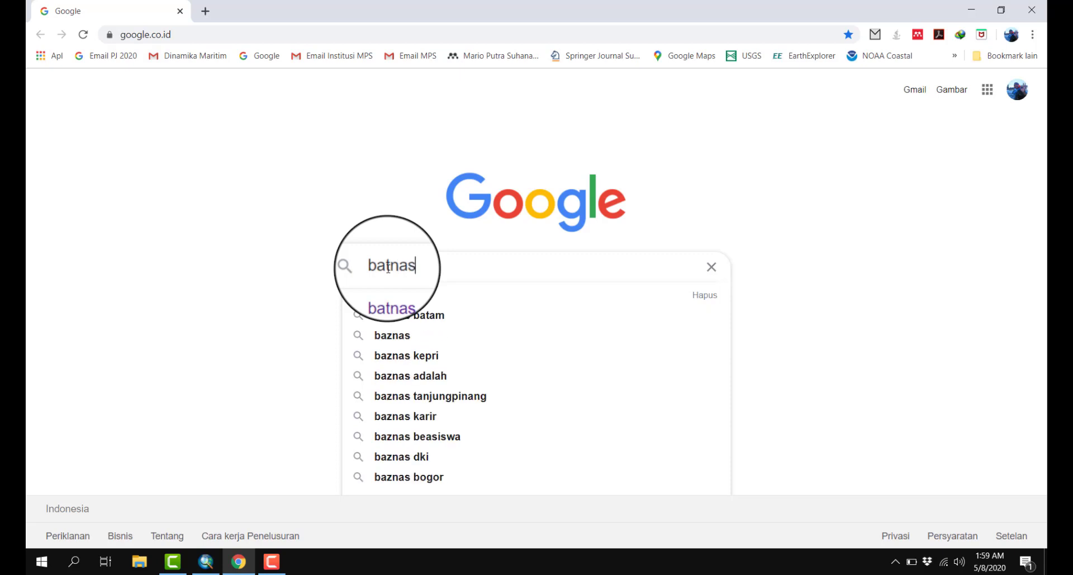
type(" big")
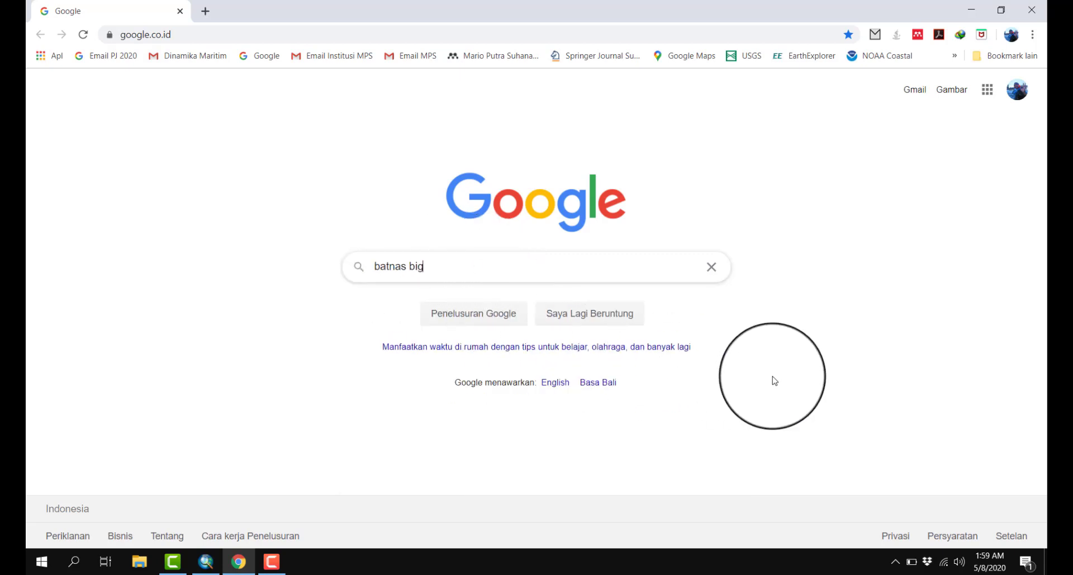
key("Return")
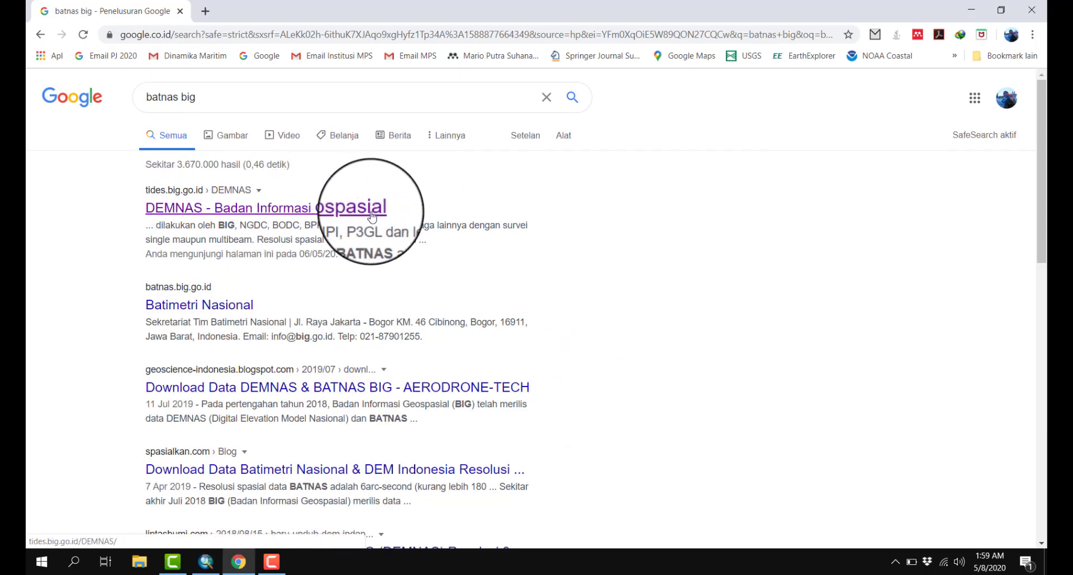
- Open the DEMNAS site of Badan Informasi Geospasial from the results and request its BATNAS download page
left_click(317, 218)
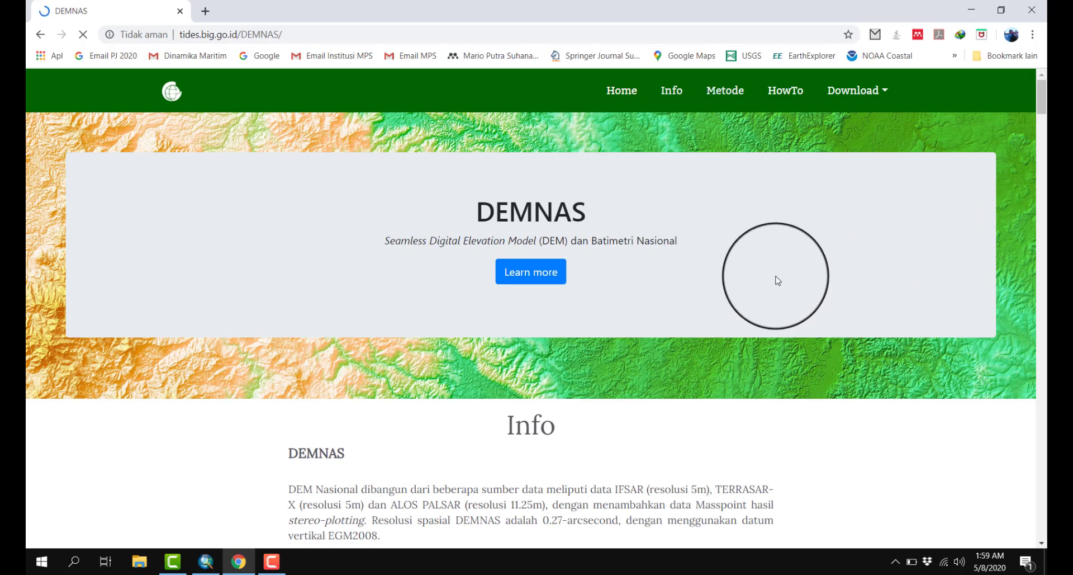
left_click(870, 96)
left_click(852, 147)
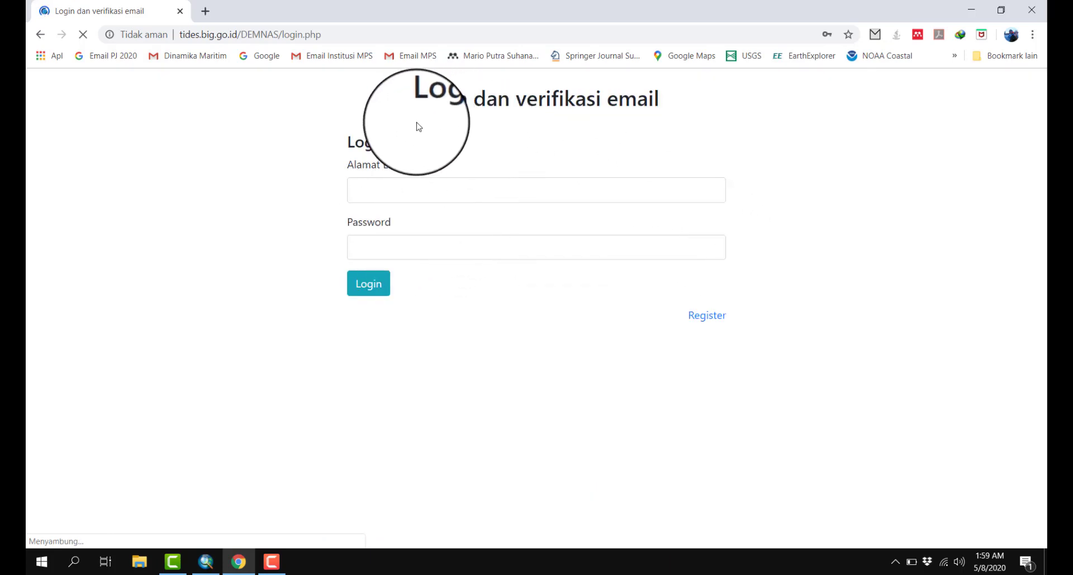
- Log in to the site with the saved e-mail address and account password
left_click(710, 318)
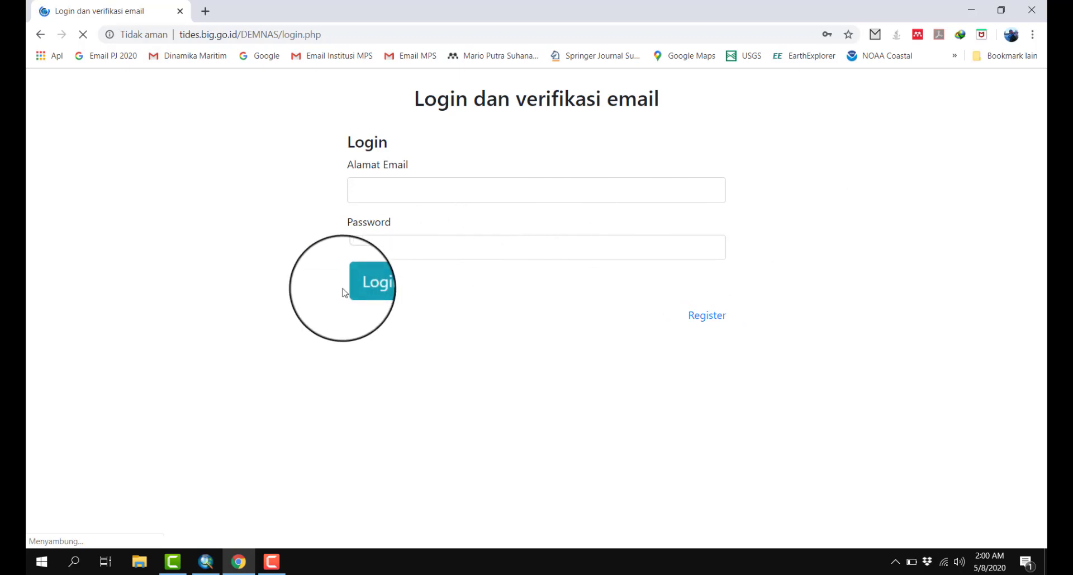
left_click(503, 183)
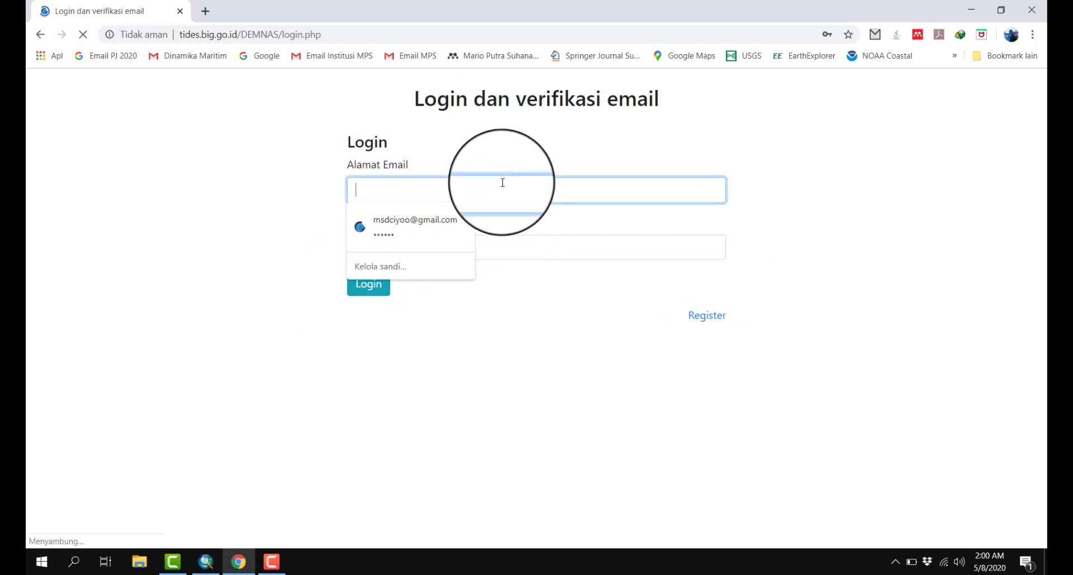
left_click(436, 219)
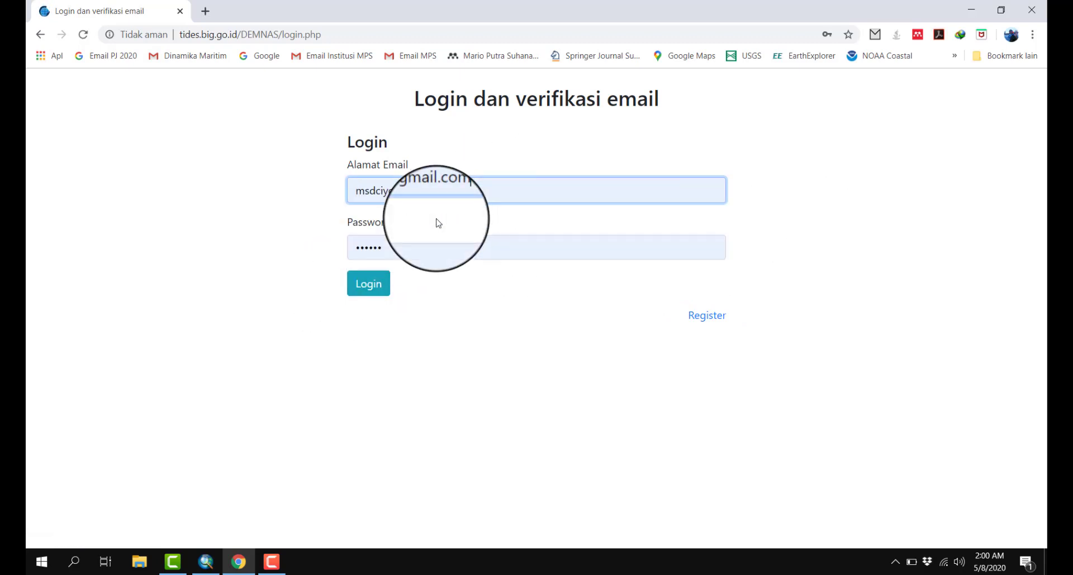
left_click(381, 296)
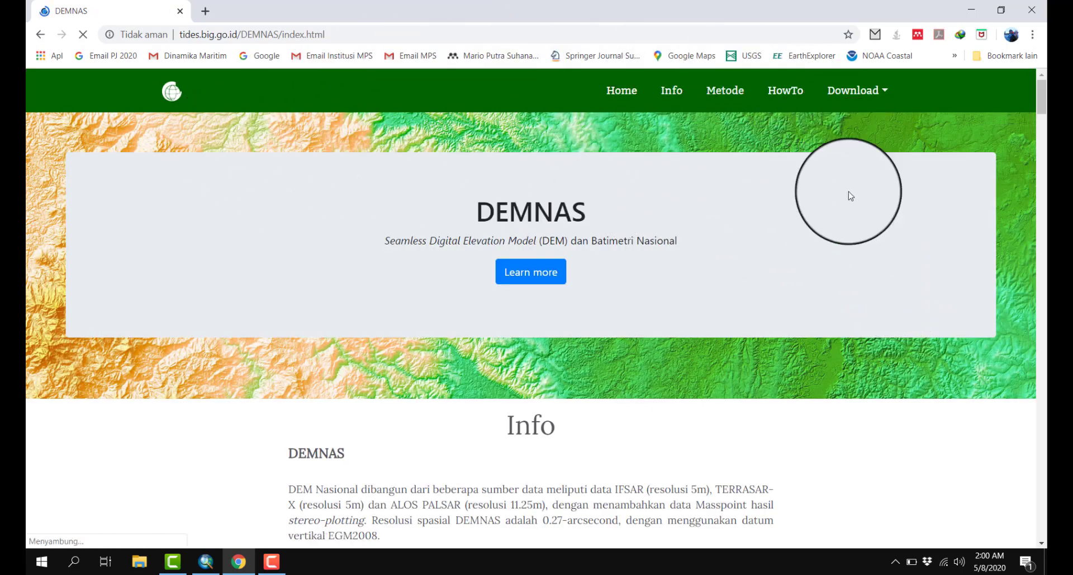
- Open the BATNAS download map of the DEMNAS site
left_click(869, 94)
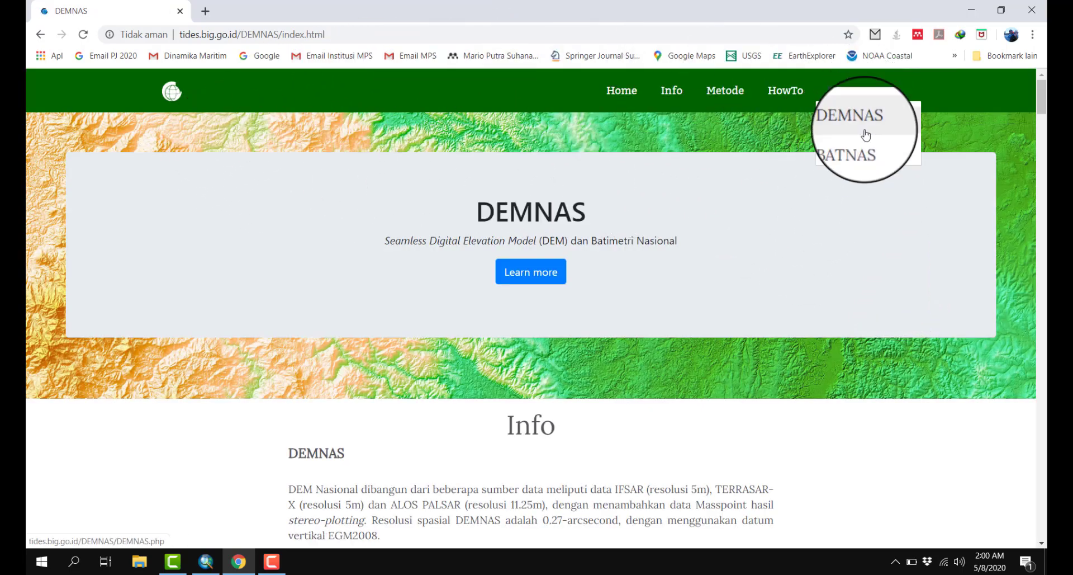
left_click(860, 148)
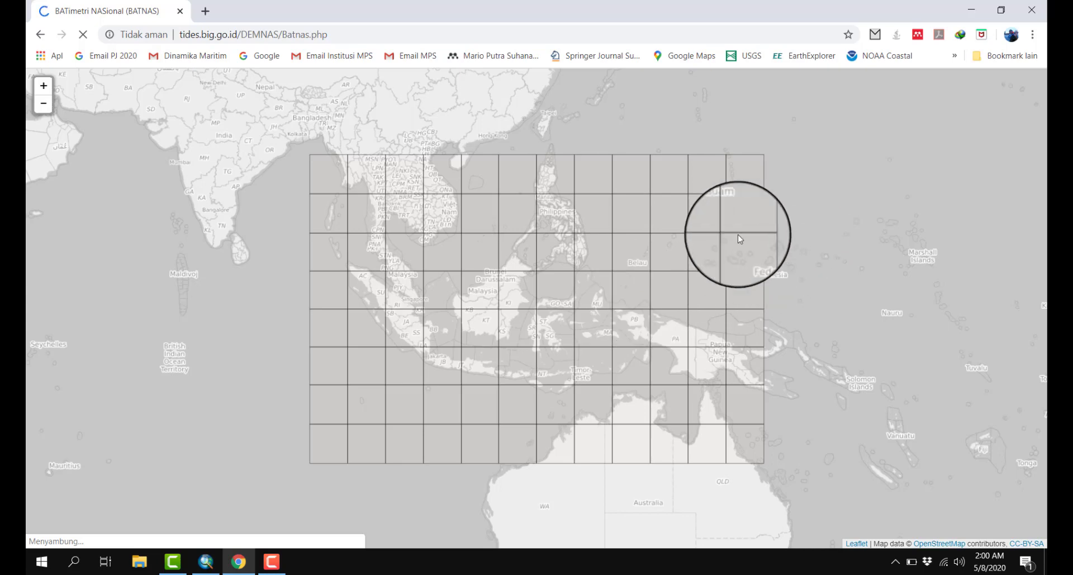
- Locate Tanjung Pinang on the BATNAS grid map and open the download links of the tile covering it
scroll(420, 319, "up", 1)
scroll(420, 319, "up", 1)
scroll(412, 293, "up", 2)
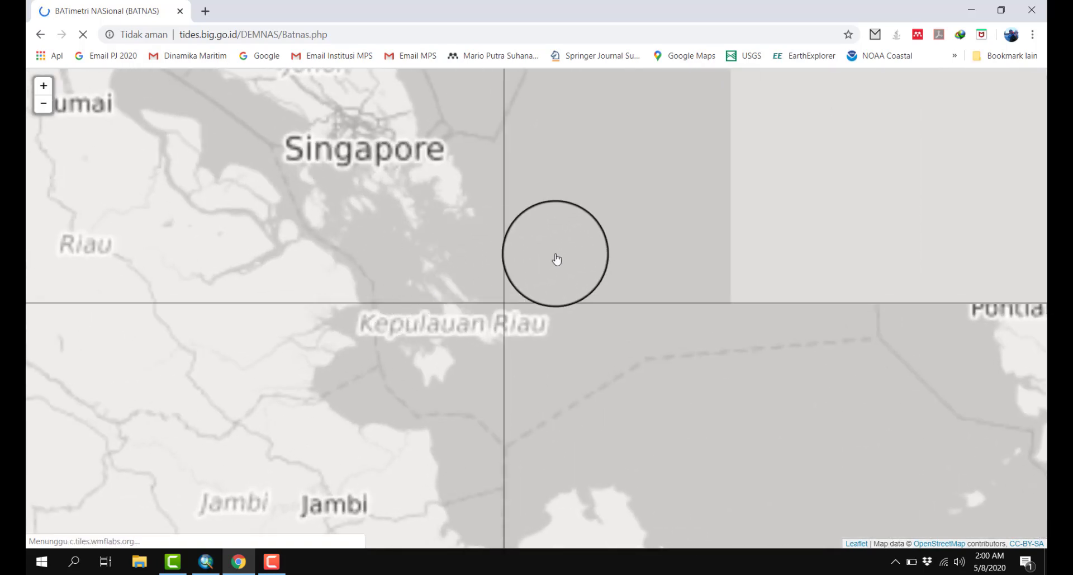
left_click_drag(726, 232, 881, 347)
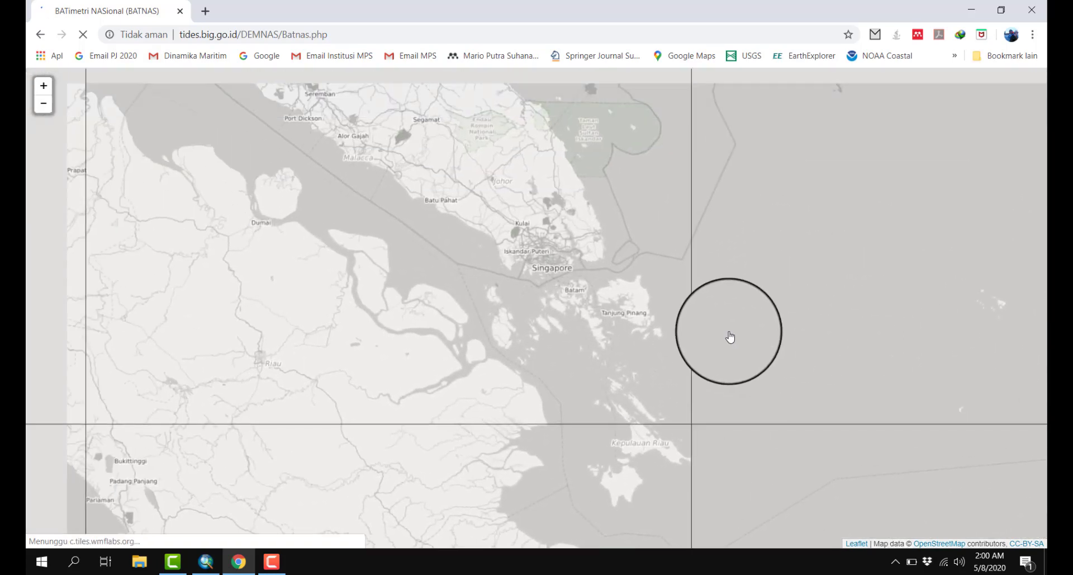
scroll(729, 335, "down", 3)
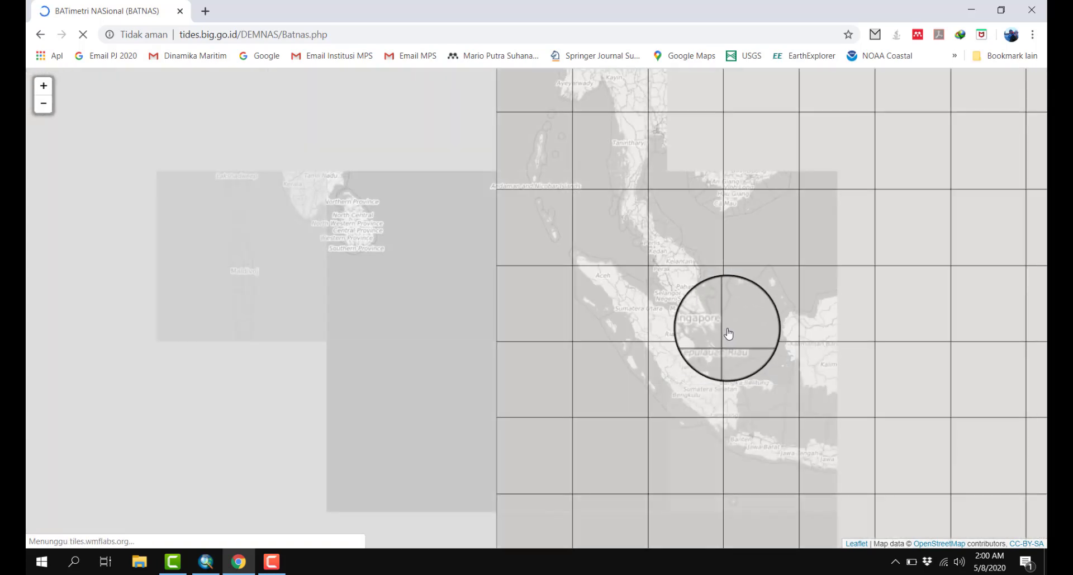
scroll(721, 334, "up", 2)
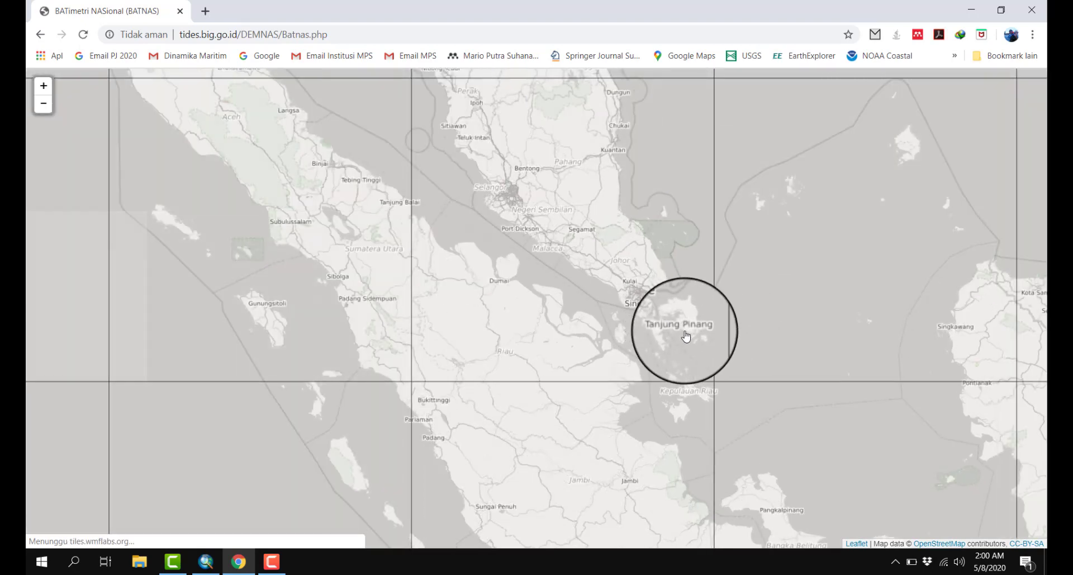
scroll(680, 334, "up", 3)
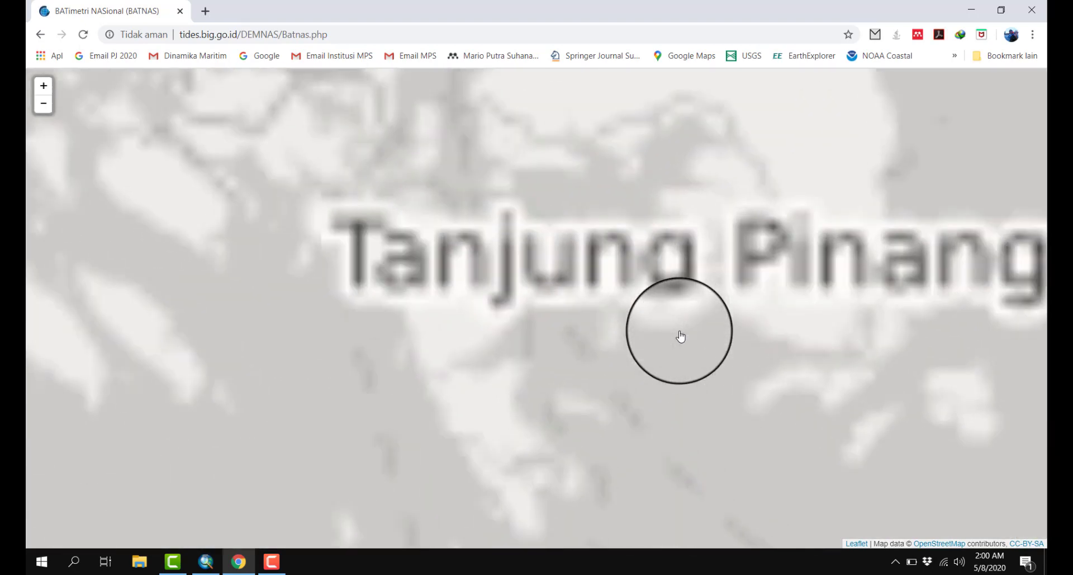
scroll(681, 336, "down", 3)
scroll(681, 336, "down", 2)
scroll(680, 336, "up", 2)
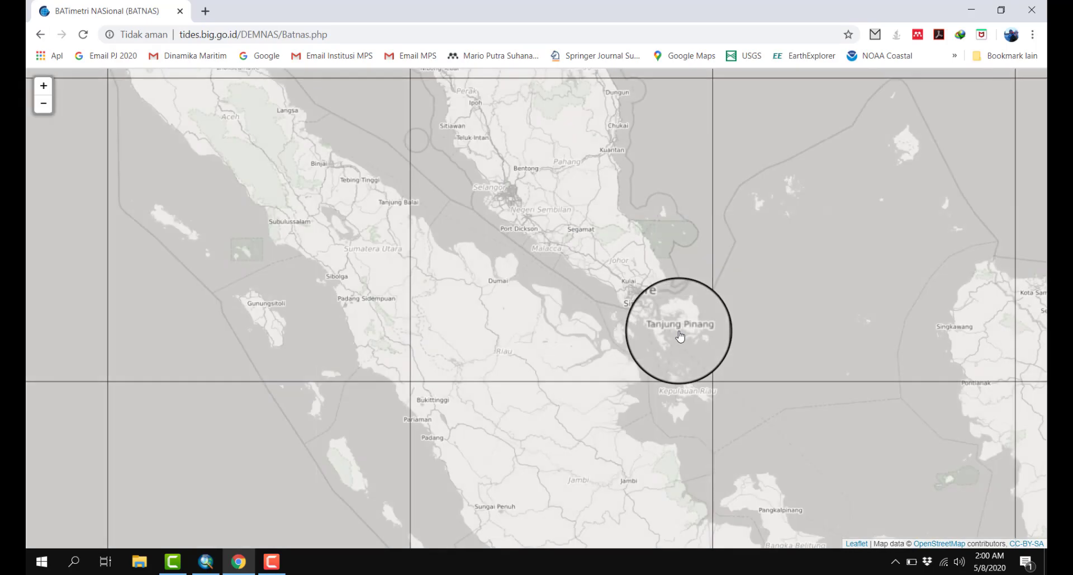
left_click_drag(637, 291, 614, 336)
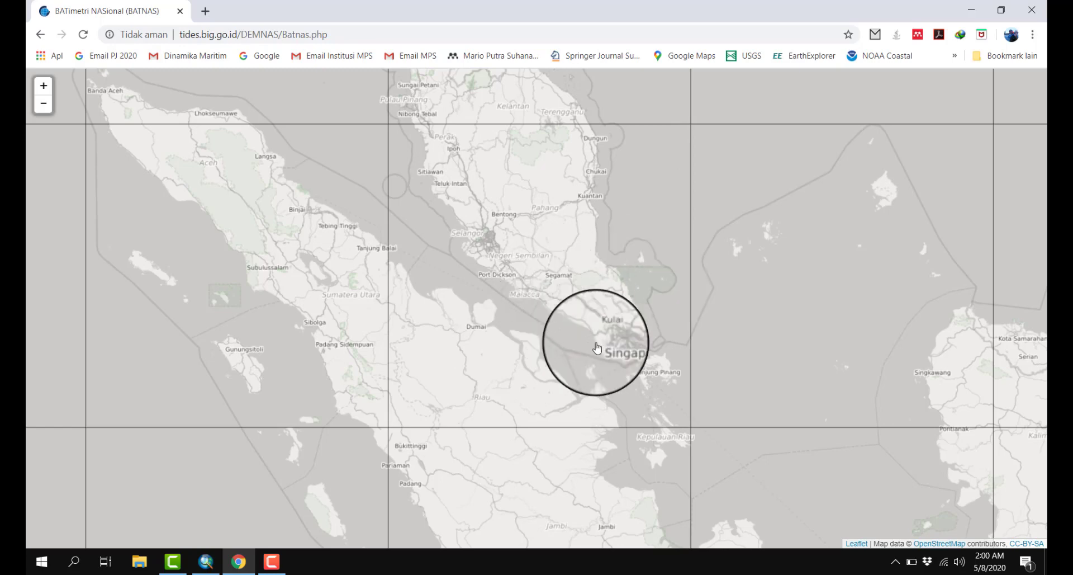
scroll(657, 378, "up", 5)
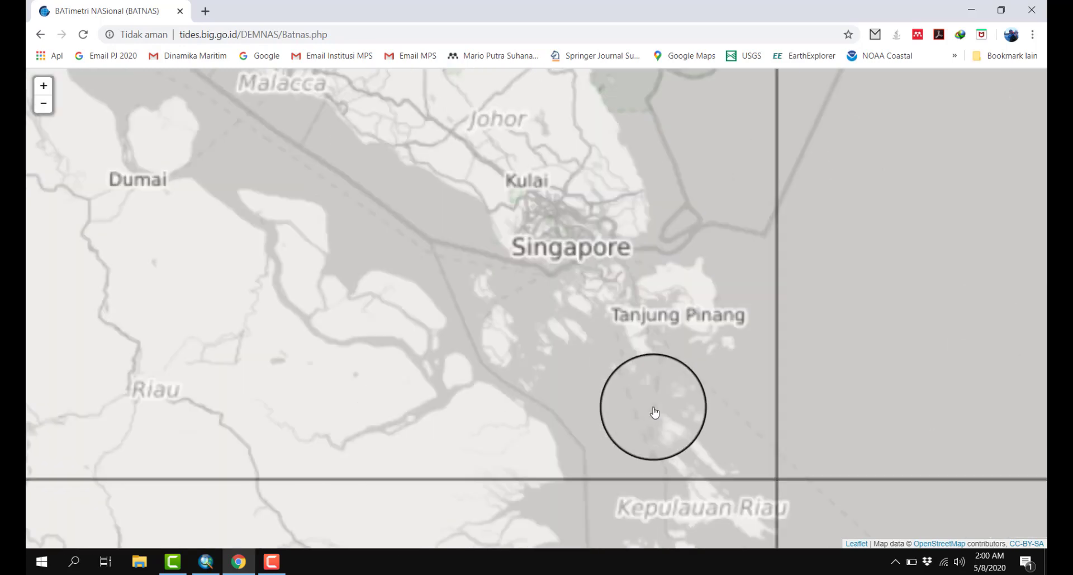
scroll(584, 384, "down", 3)
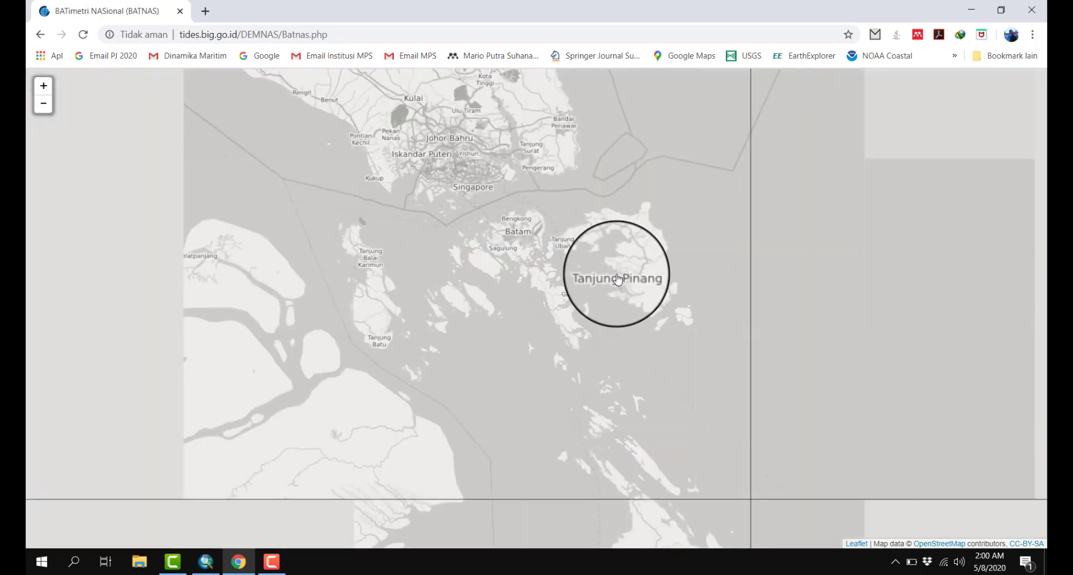
left_click(617, 278)
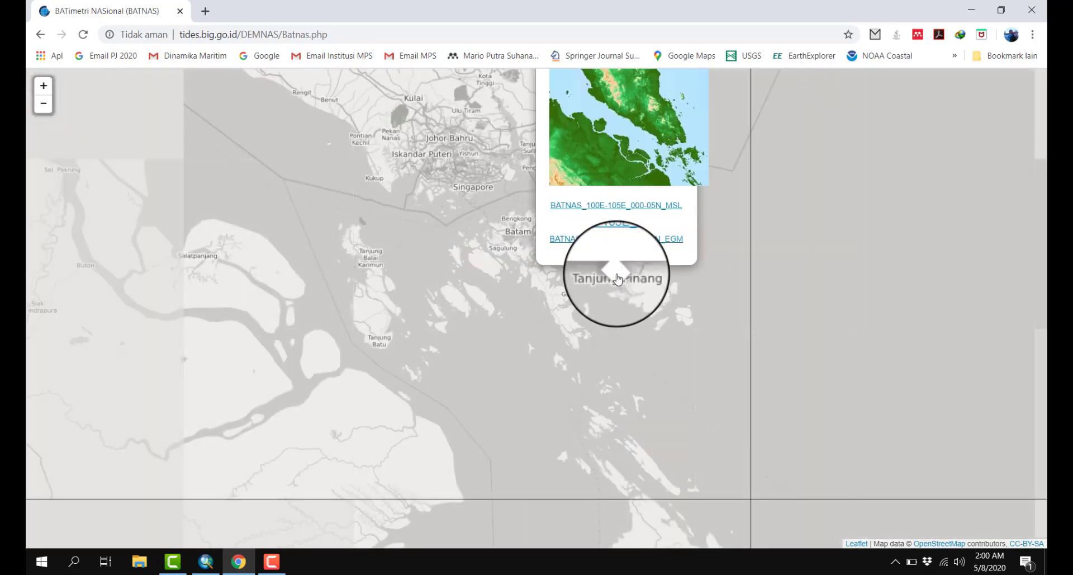
- Request the BATNAS_100E-105E_000-05N_MSL file and choose to add the duplicate and overwrite the existing file
scroll(621, 290, "down", 4)
scroll(609, 310, "up", 2)
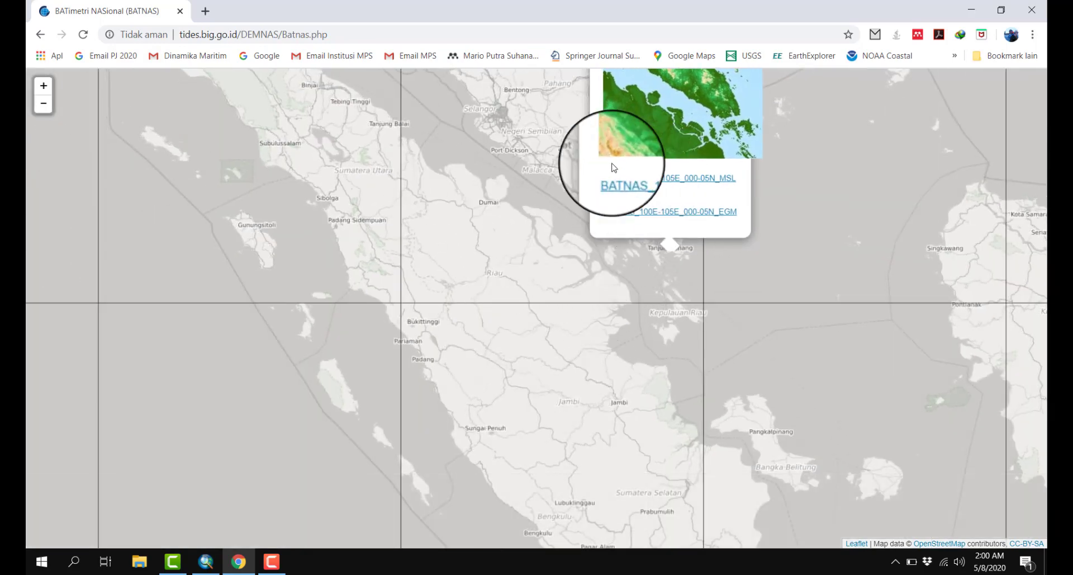
left_click_drag(797, 259, 794, 368)
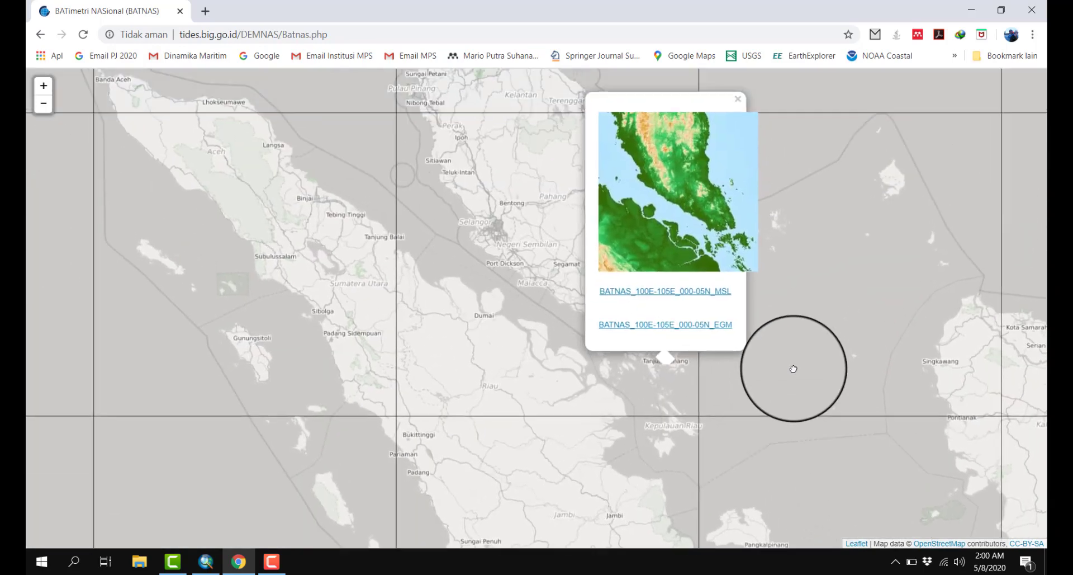
left_click(674, 297)
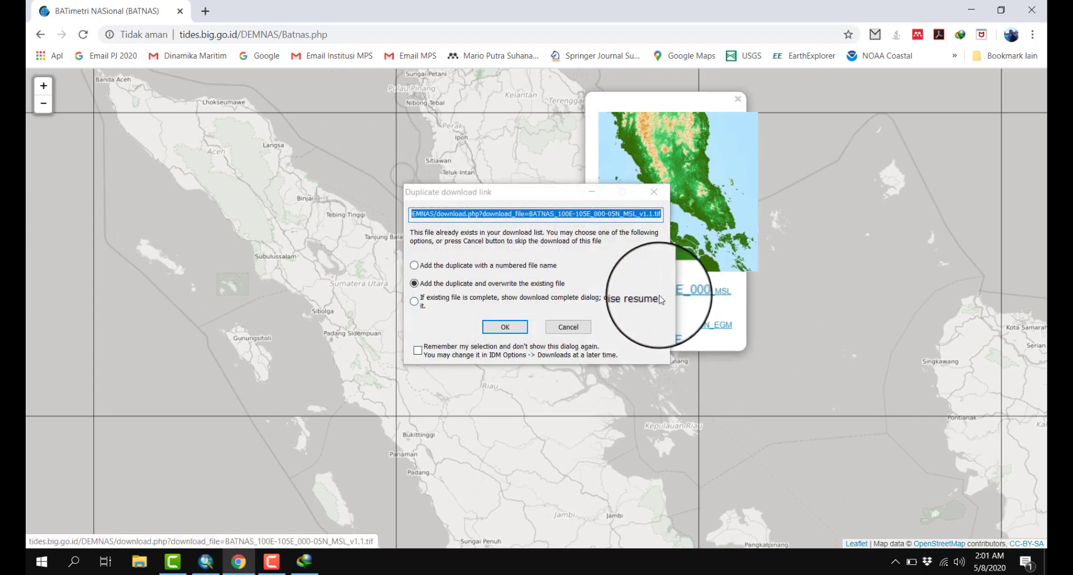
left_click(523, 325)
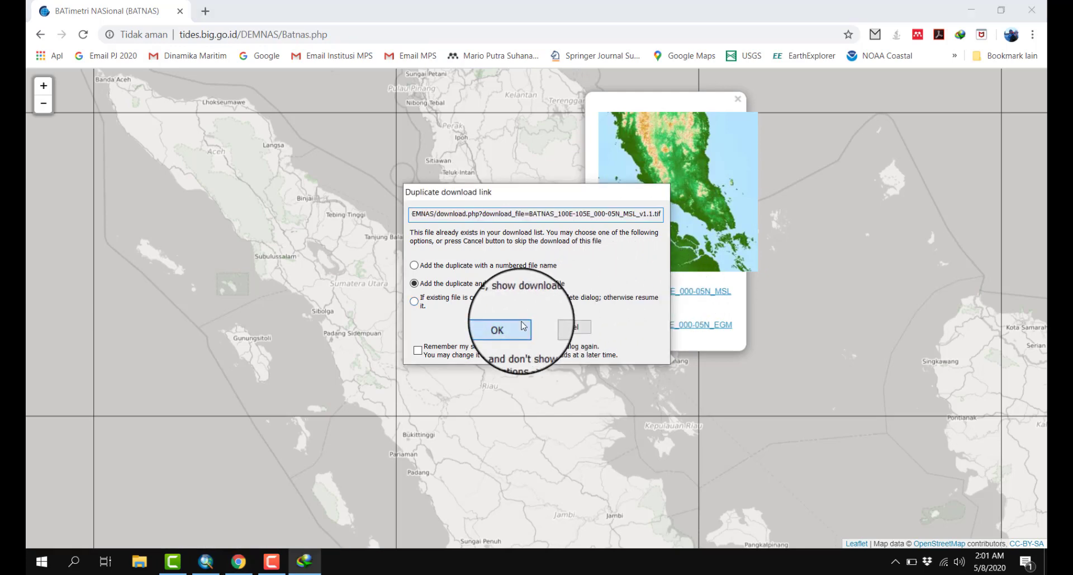
- Set the save location to the PRAKTIKUM DPP folder on the Desktop, keep the file name BATNAS_100E-105E_000-05N_MSL_v1.1.tif, and start the download
left_click_drag(584, 205, 387, 102)
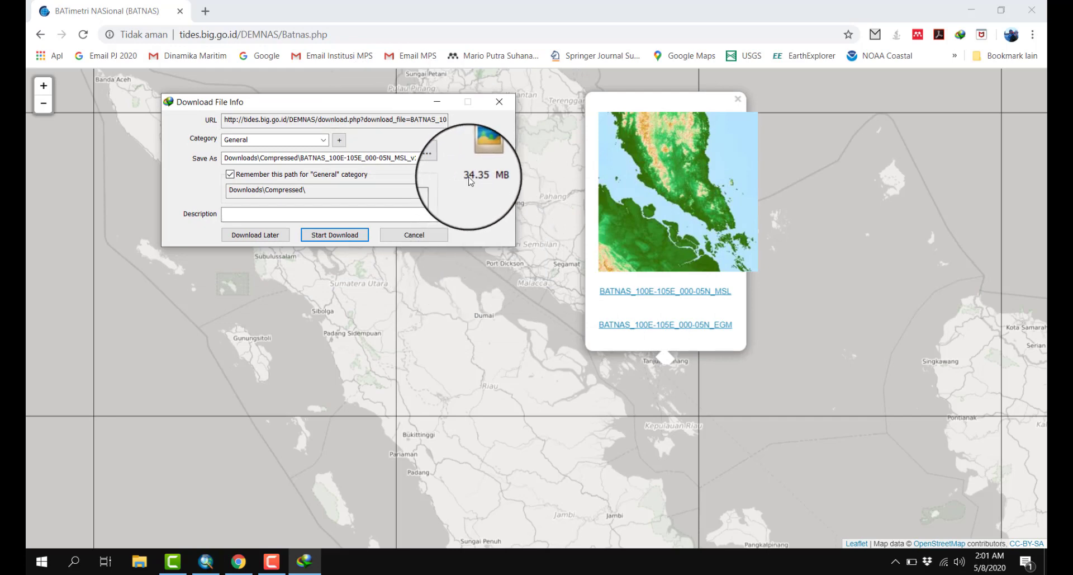
left_click(441, 162)
left_click(211, 227)
left_click(340, 214)
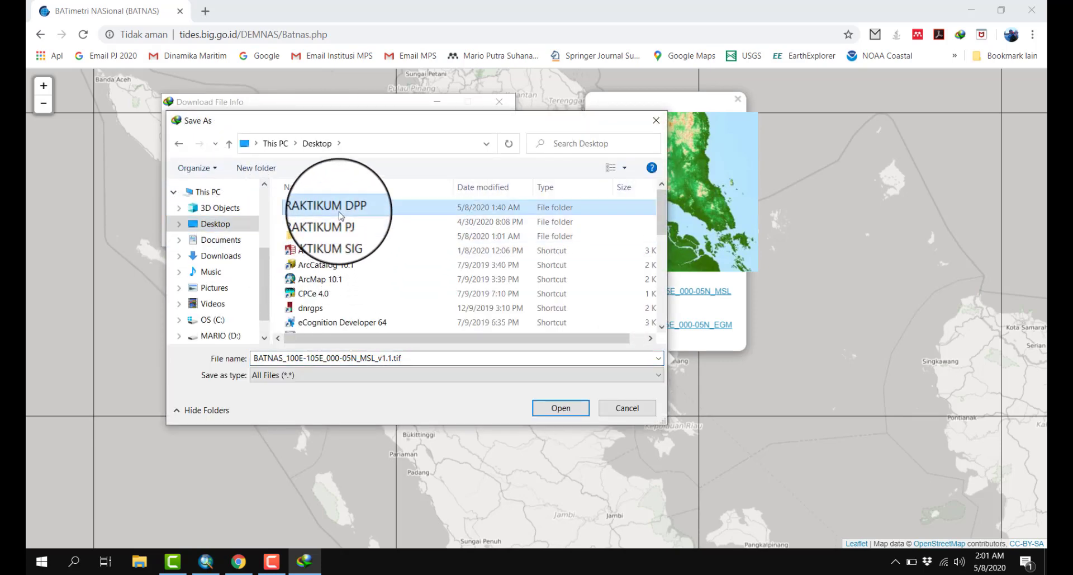
double_click(340, 214)
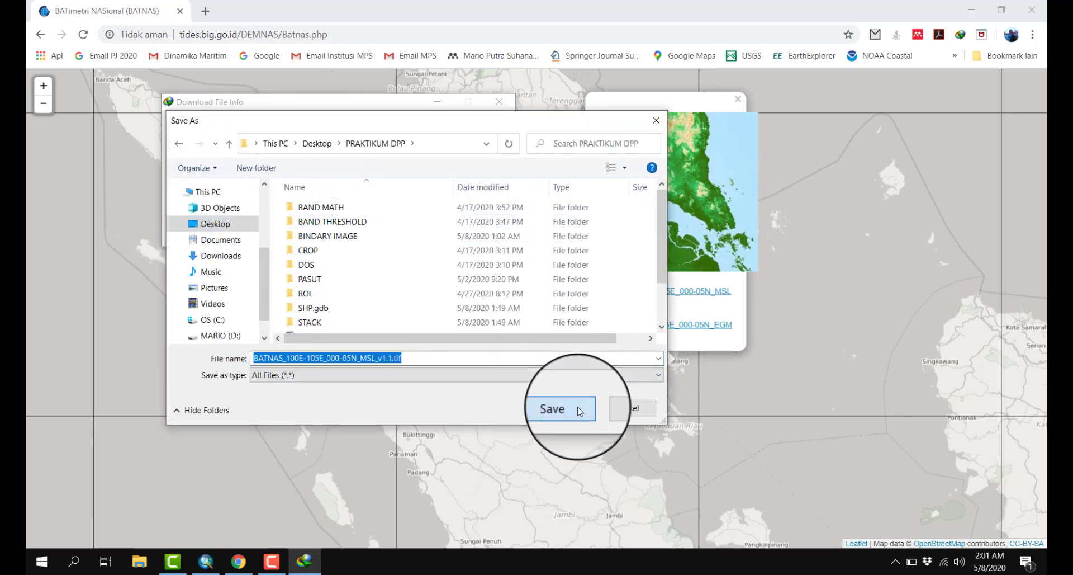
left_click(579, 410)
left_click(336, 232)
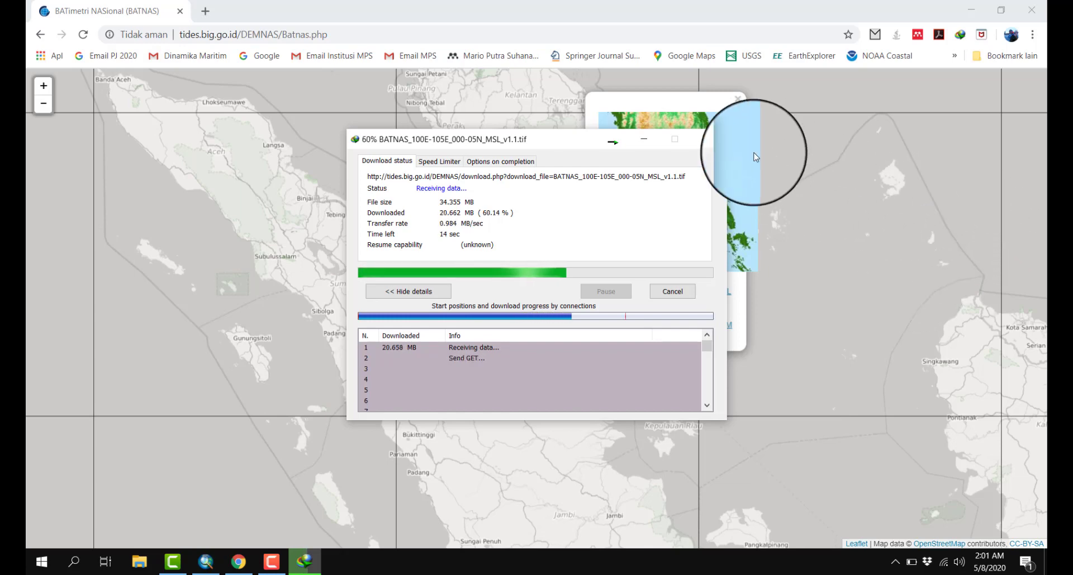
left_click_drag(557, 147, 255, 126)
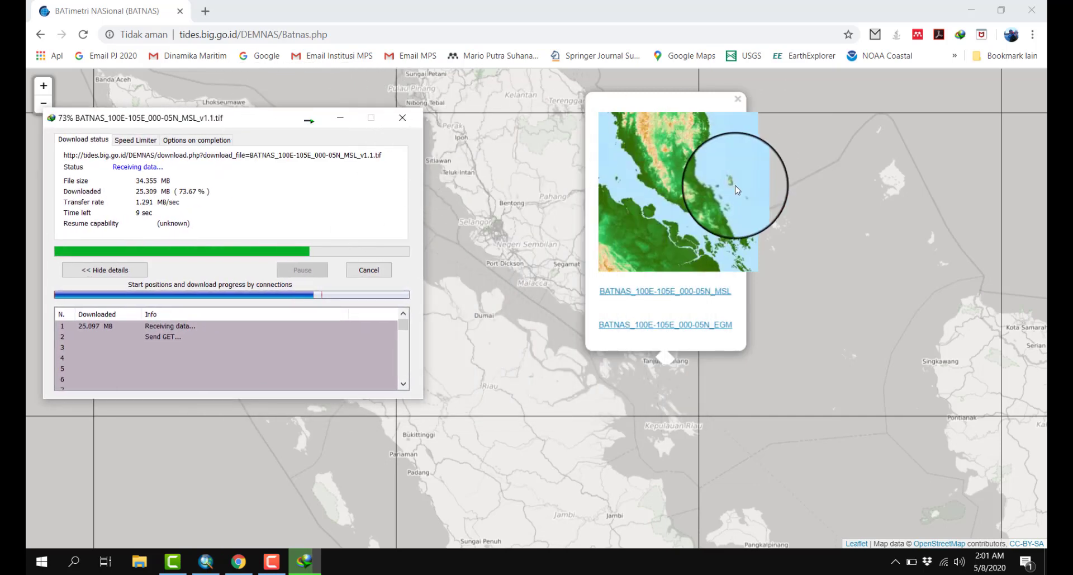
scroll(859, 228, "down", 2)
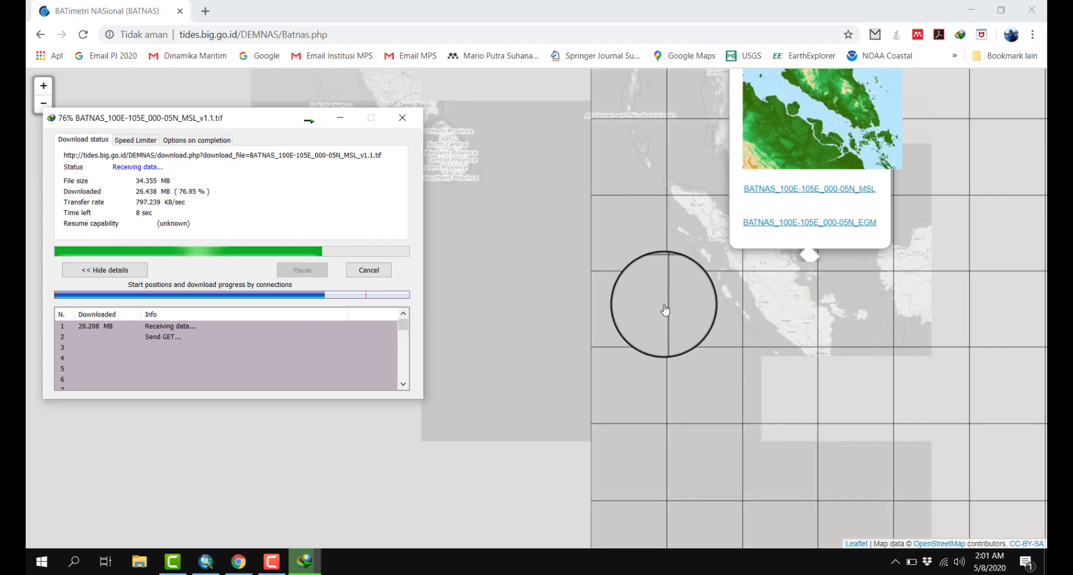
- Dismiss the completed download's dialog and switch from the browser to the ANALISIS.mxd map in ArcMap
scroll(665, 311, "down", 2)
left_click_drag(814, 311, 757, 329)
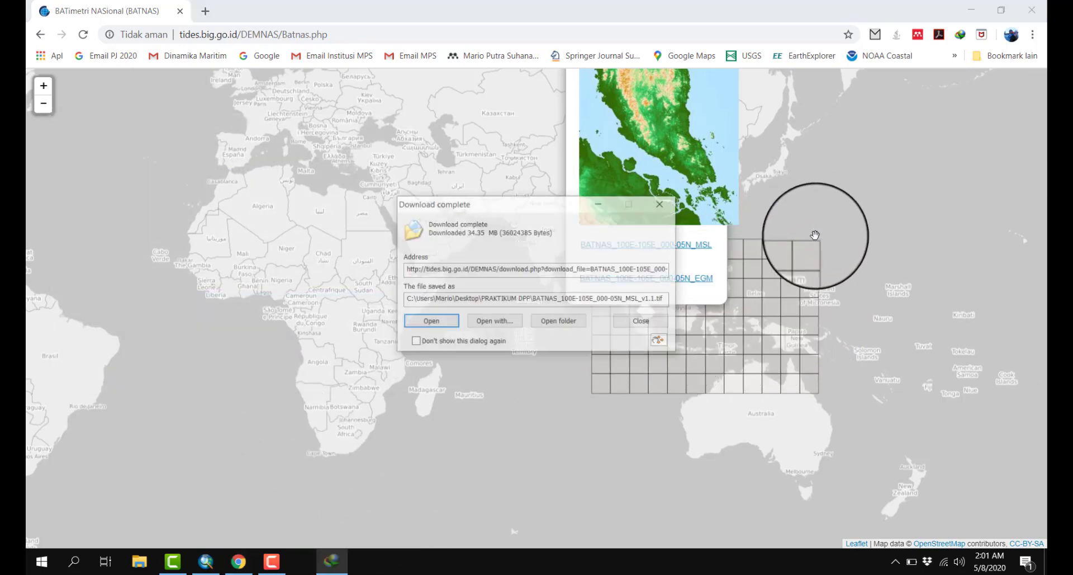
left_click(640, 319)
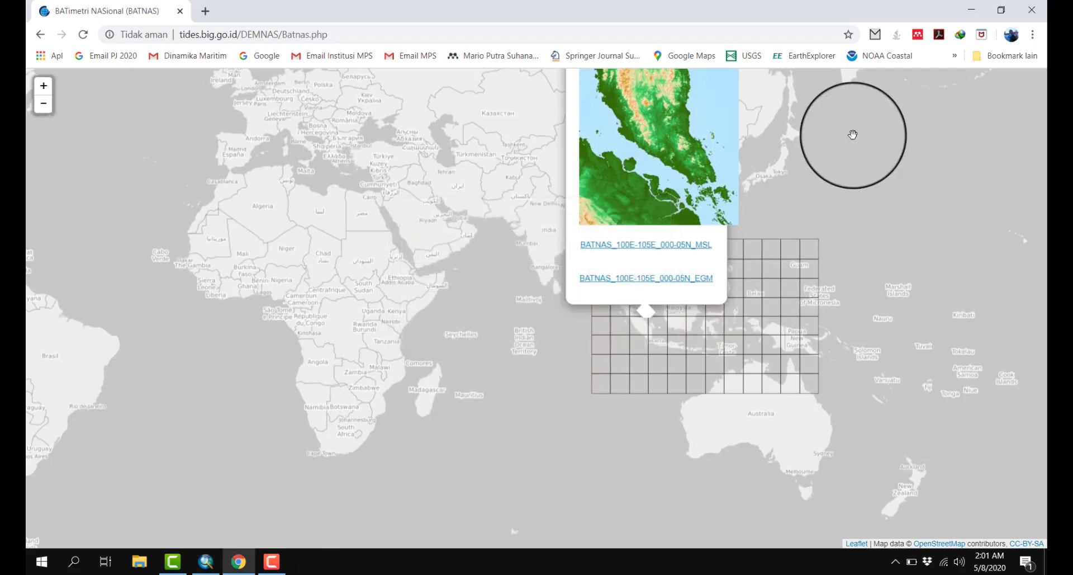
left_click(964, 9)
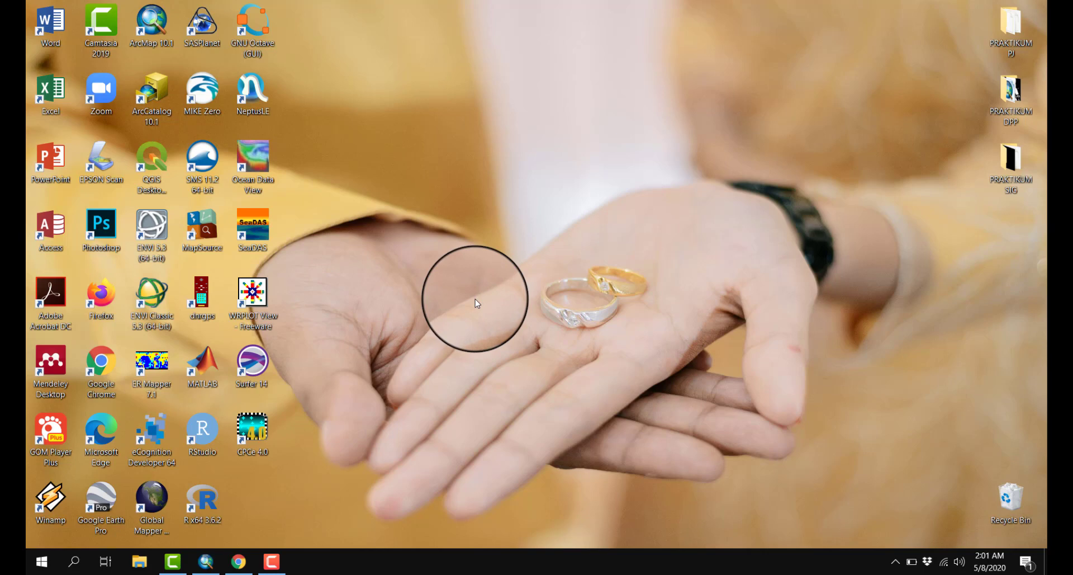
left_click(211, 555)
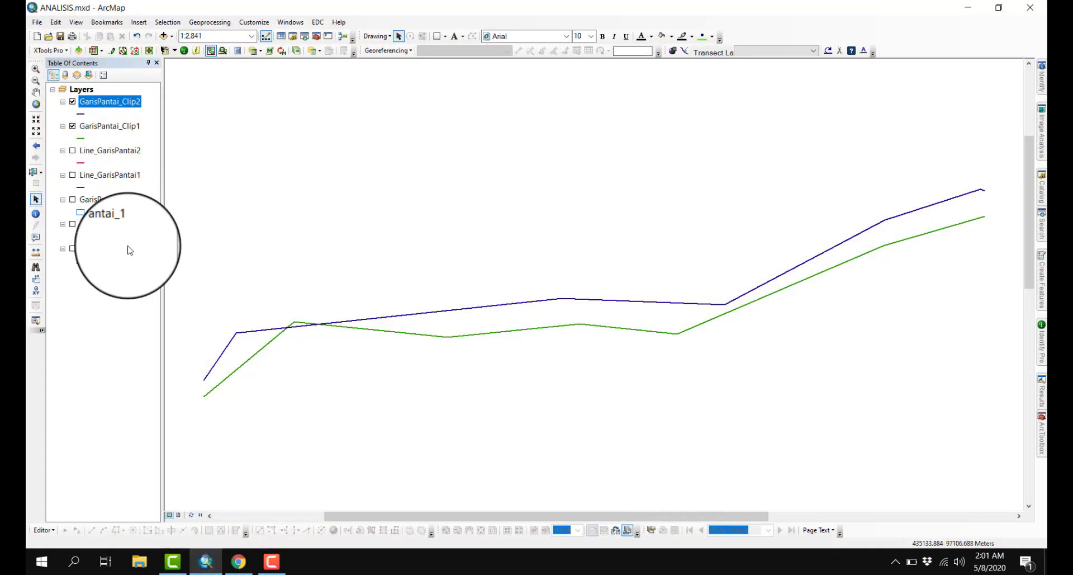
- Apply the BLOK MIGAS symbol to the GarisPantai_2 layer
left_click(80, 213)
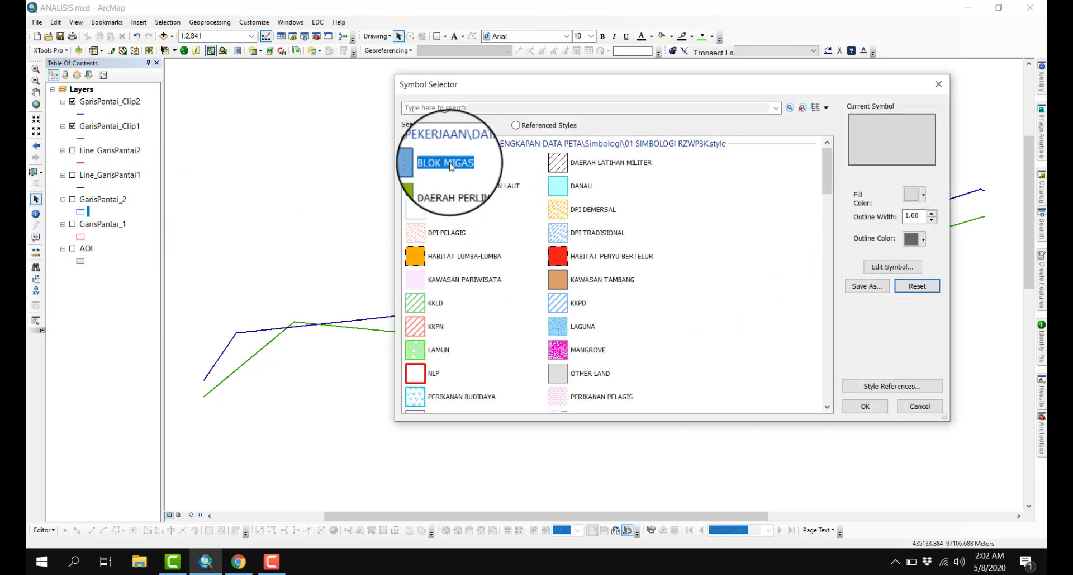
double_click(441, 170)
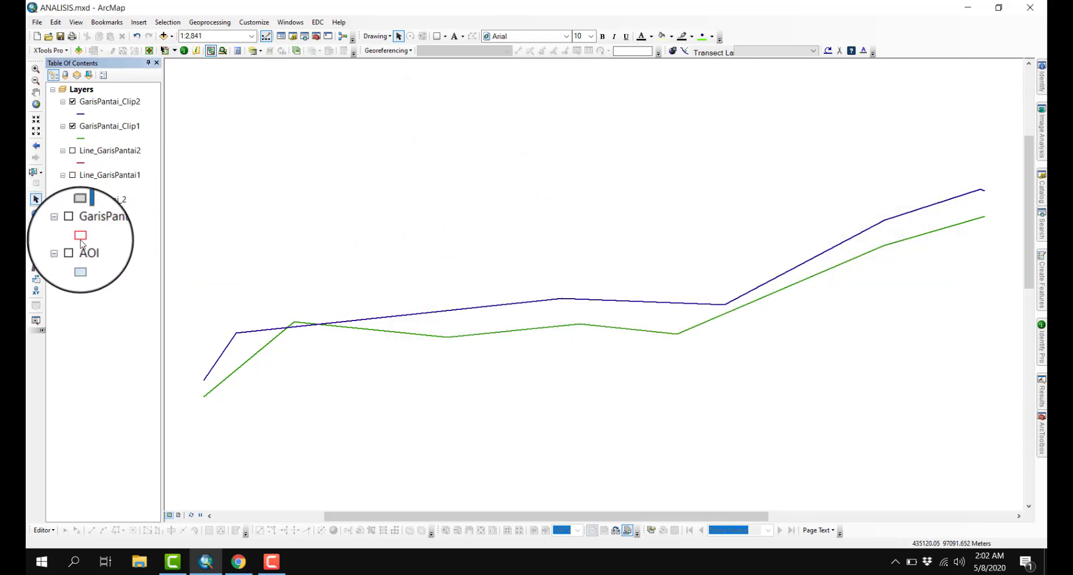
- Give the GarisPantai_1 layer a solid red fill and turn the layer on in the map
left_click(80, 236)
left_click(908, 240)
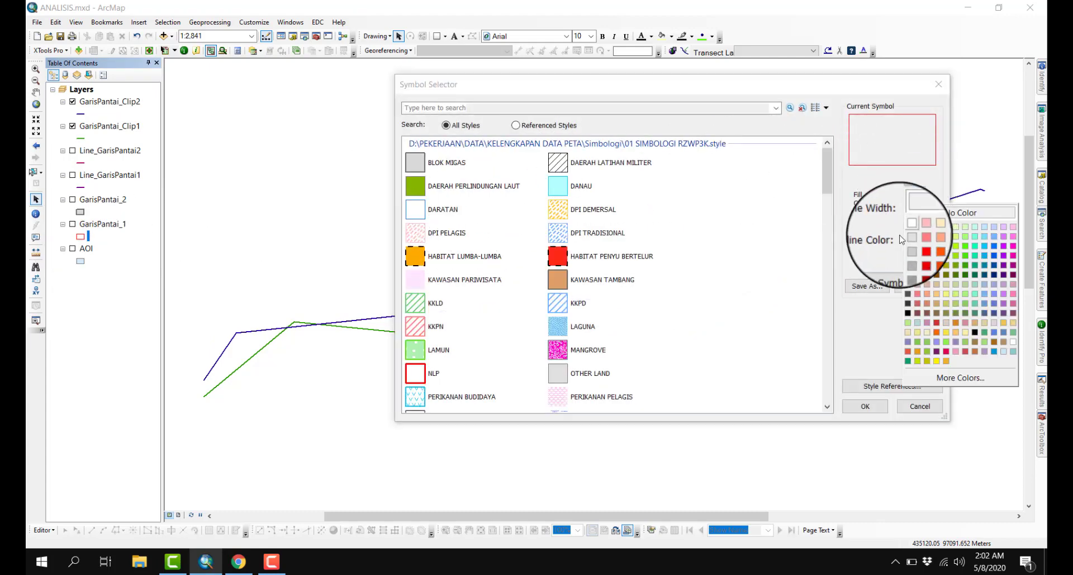
left_click(926, 255)
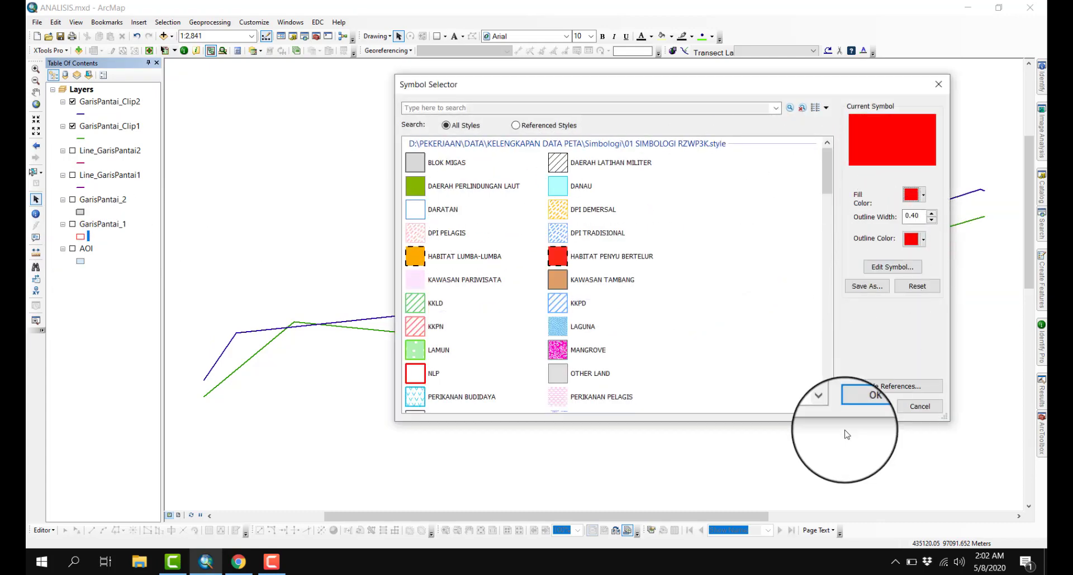
left_click(867, 395)
left_click(72, 224)
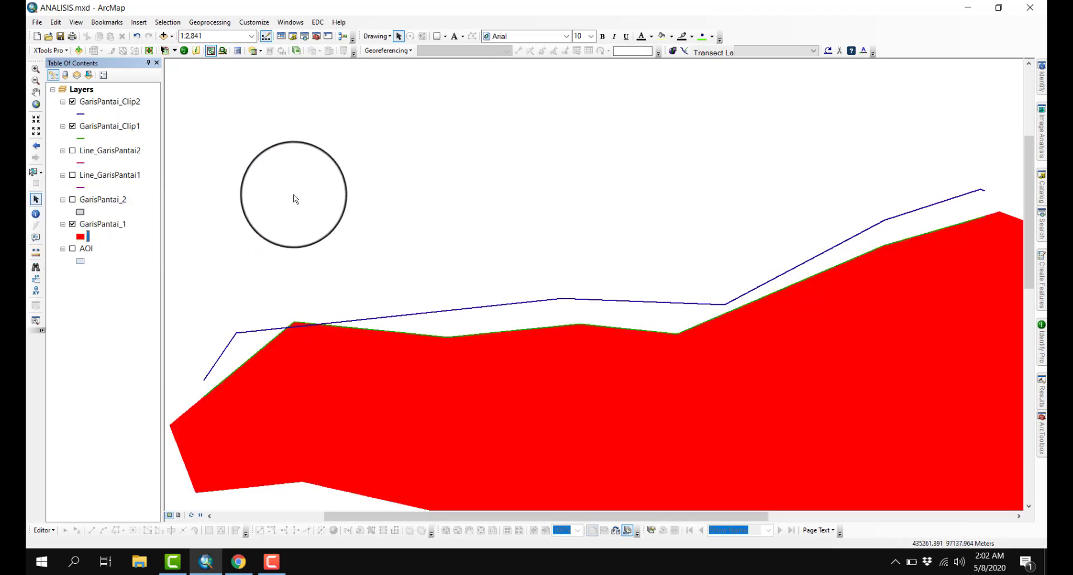
- Add the raster BATNAS_100E-105E_000-05N_MSL_v1.1.tif from the PRAKTIKUM DPP home folder to the map
left_click(35, 93)
scroll(368, 249, "up", 1)
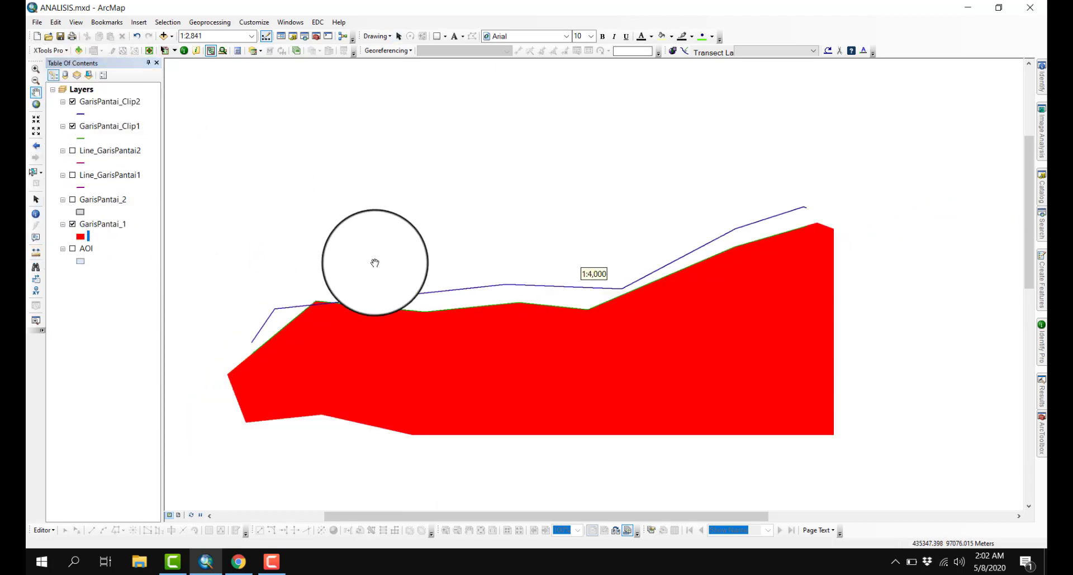
left_click(164, 36)
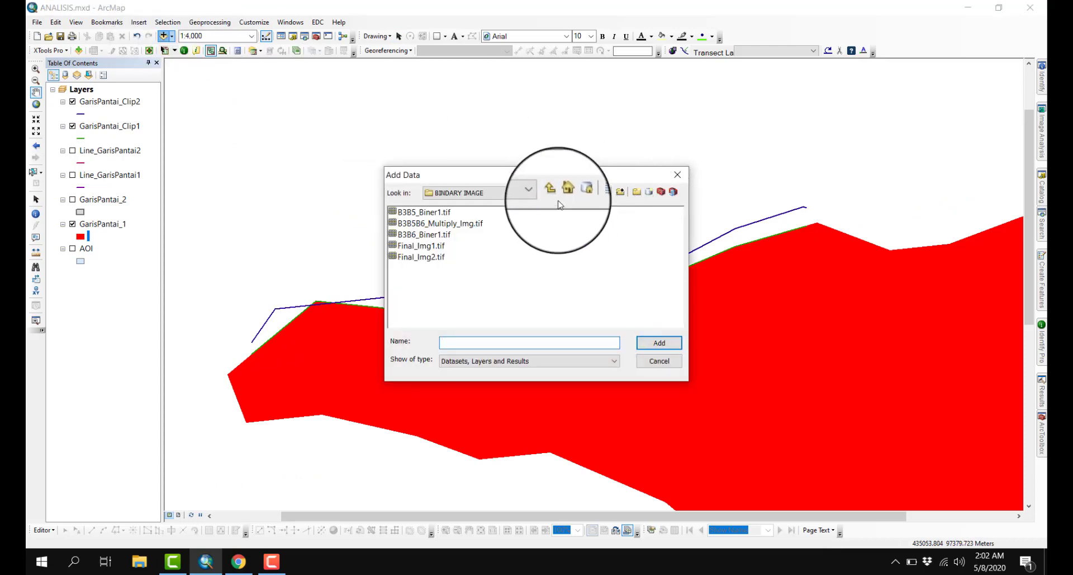
left_click(528, 190)
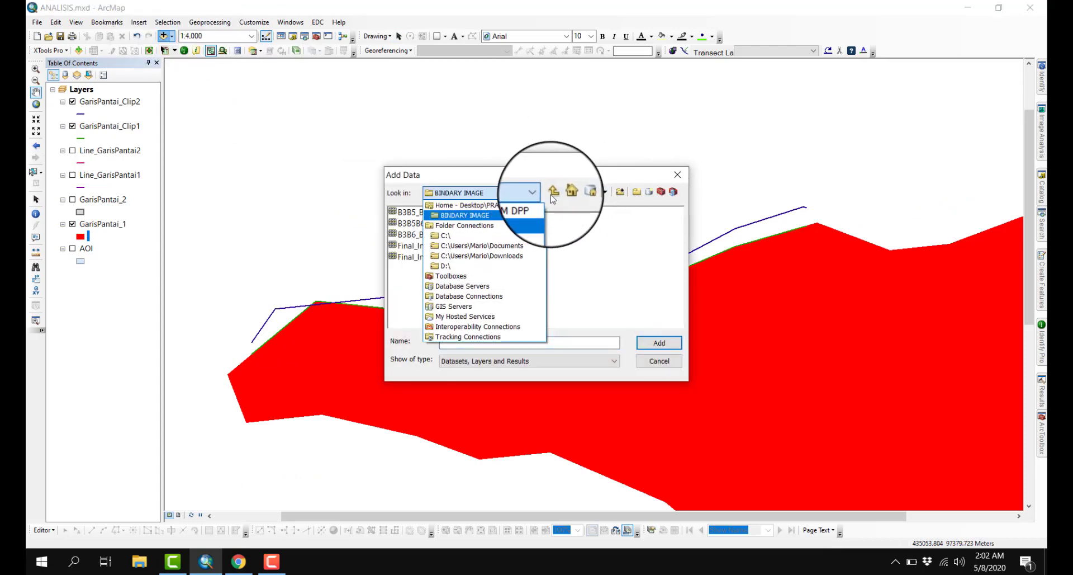
left_click(515, 205)
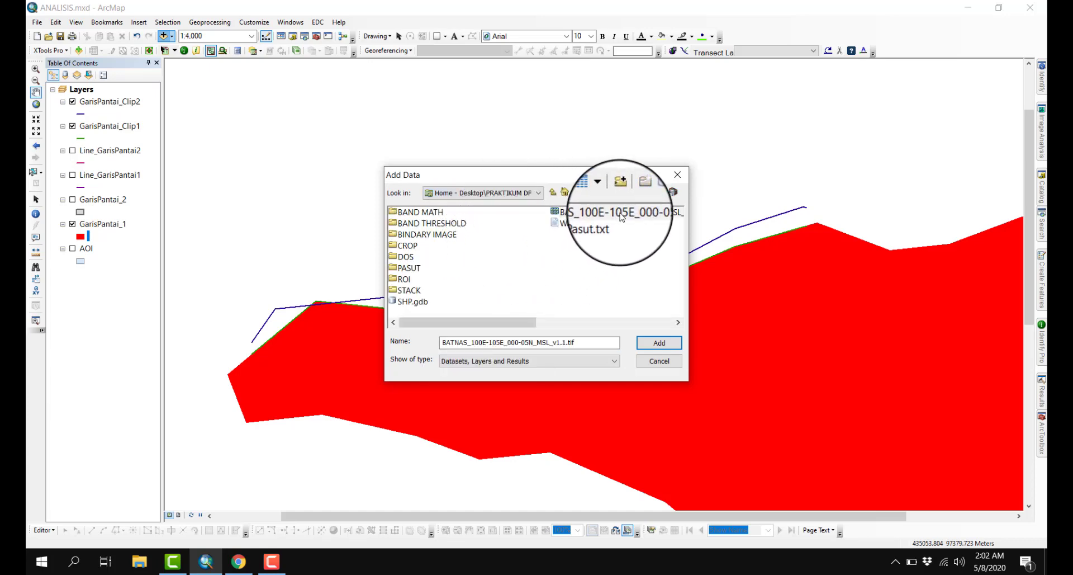
left_click(660, 344)
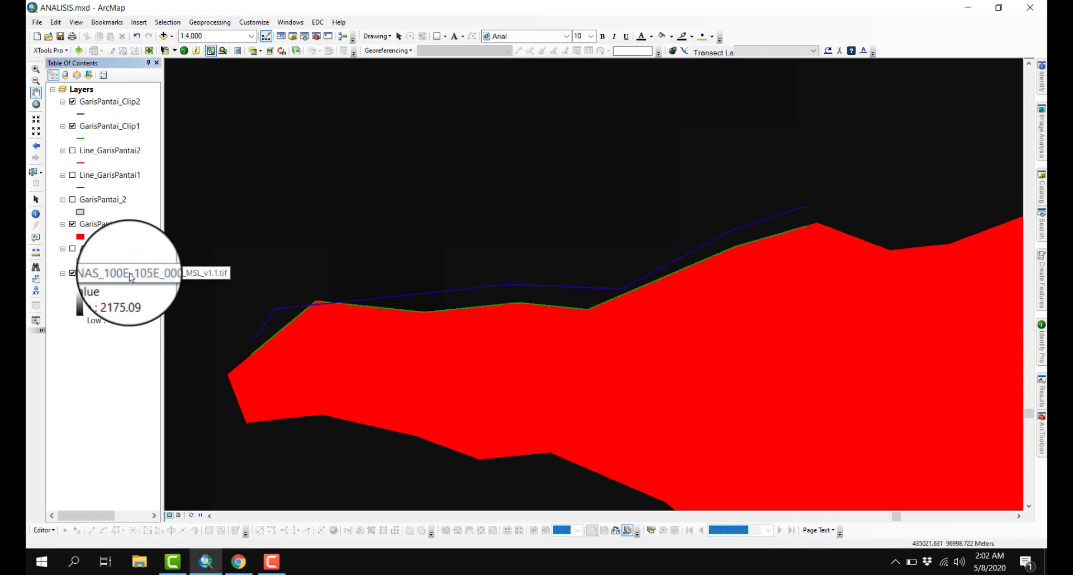
- Symbolize the BATNAS raster as Stretched with the green-cyan-blue color ramp, inverted
right_click(130, 277)
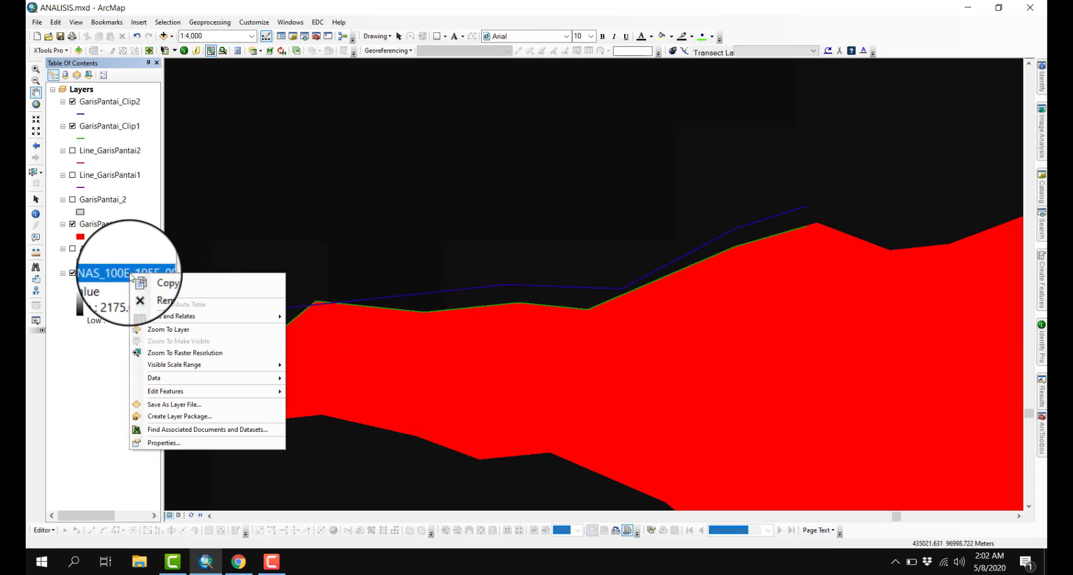
left_click(154, 331)
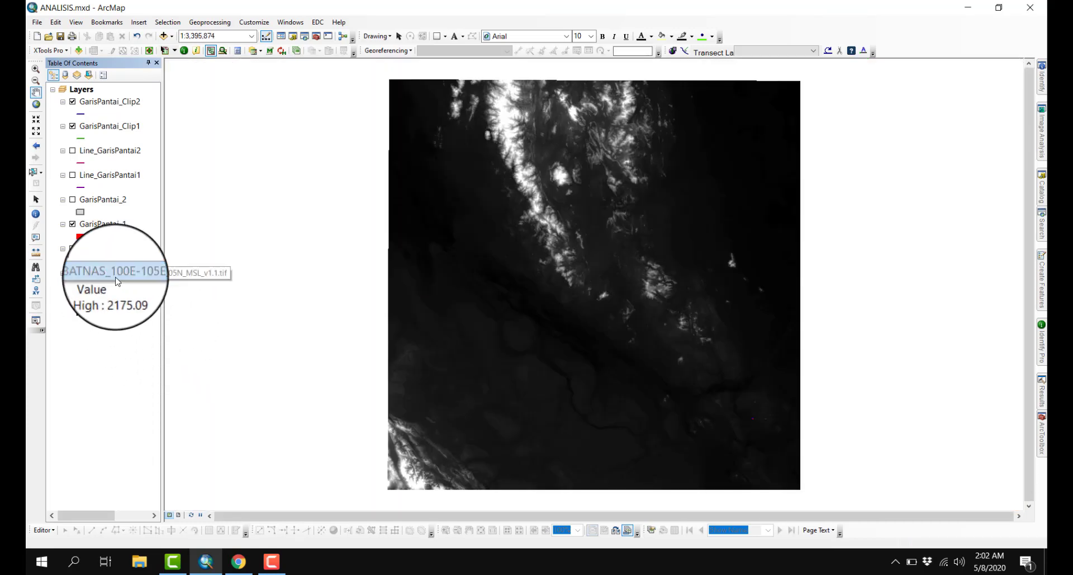
double_click(116, 273)
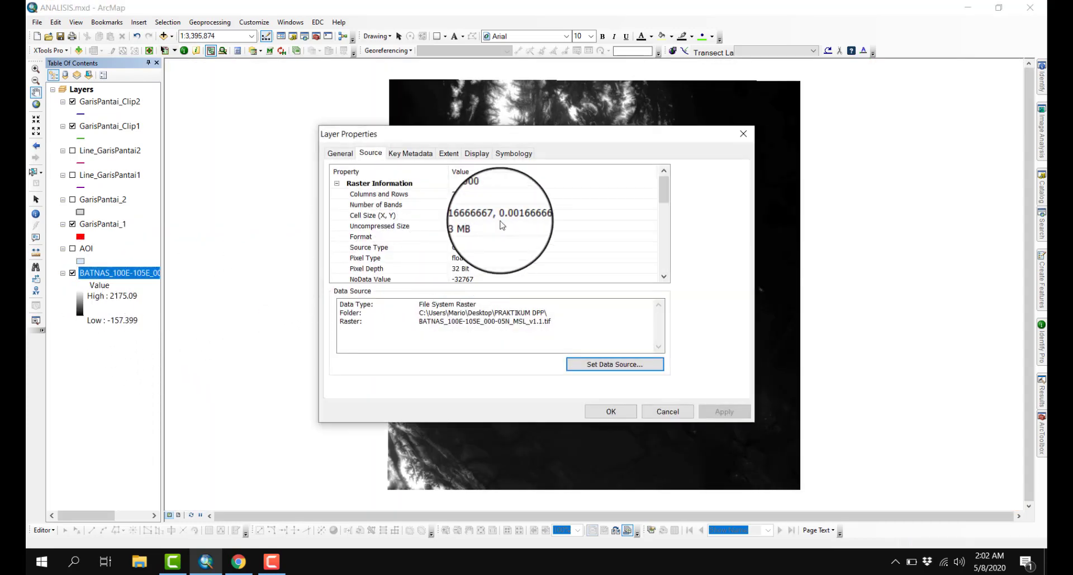
left_click(522, 154)
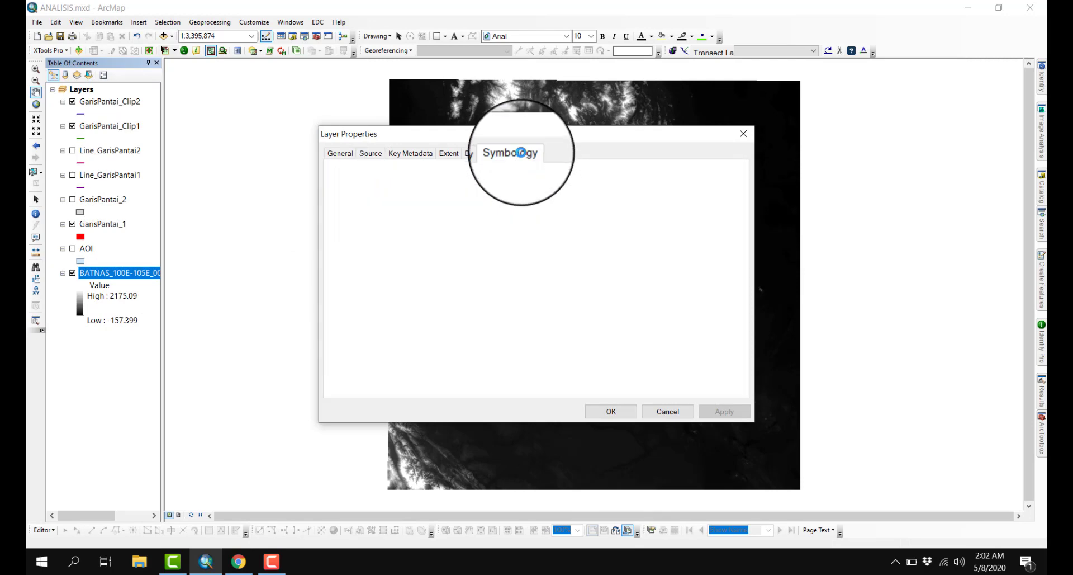
left_click(360, 185)
left_click(647, 326)
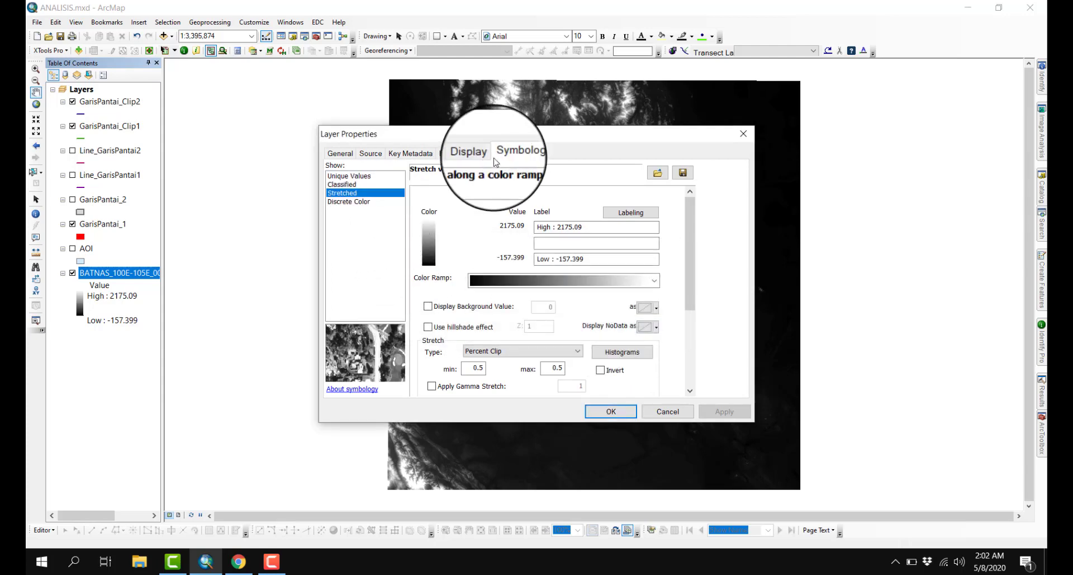
left_click(506, 280)
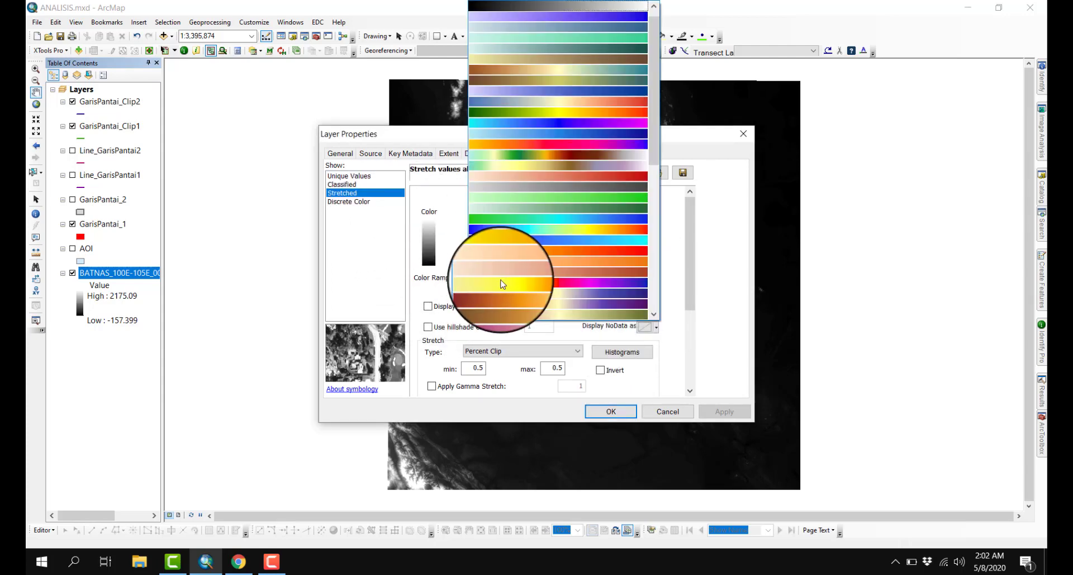
left_click(571, 219)
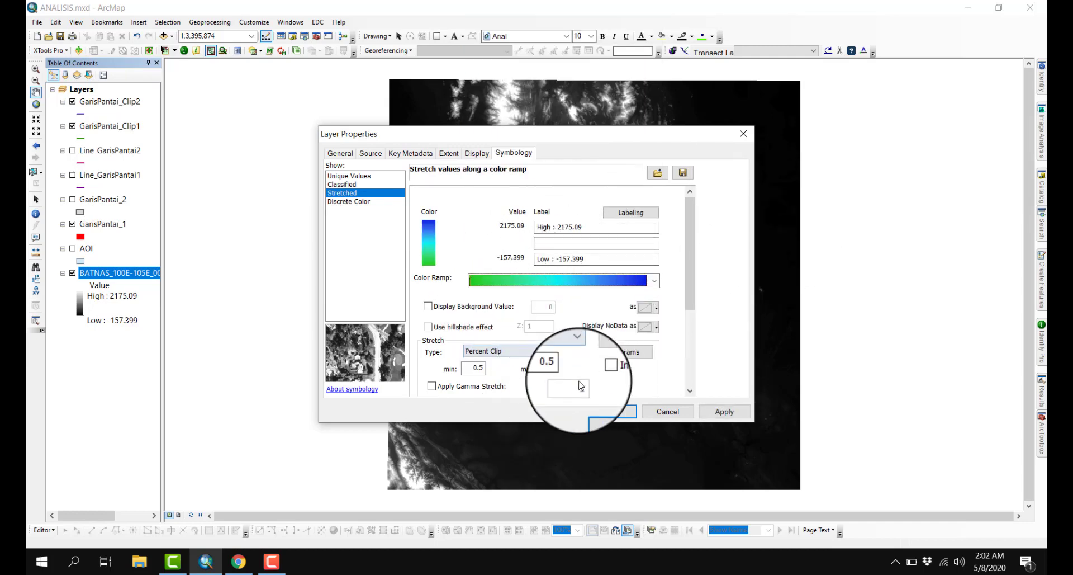
left_click(600, 370)
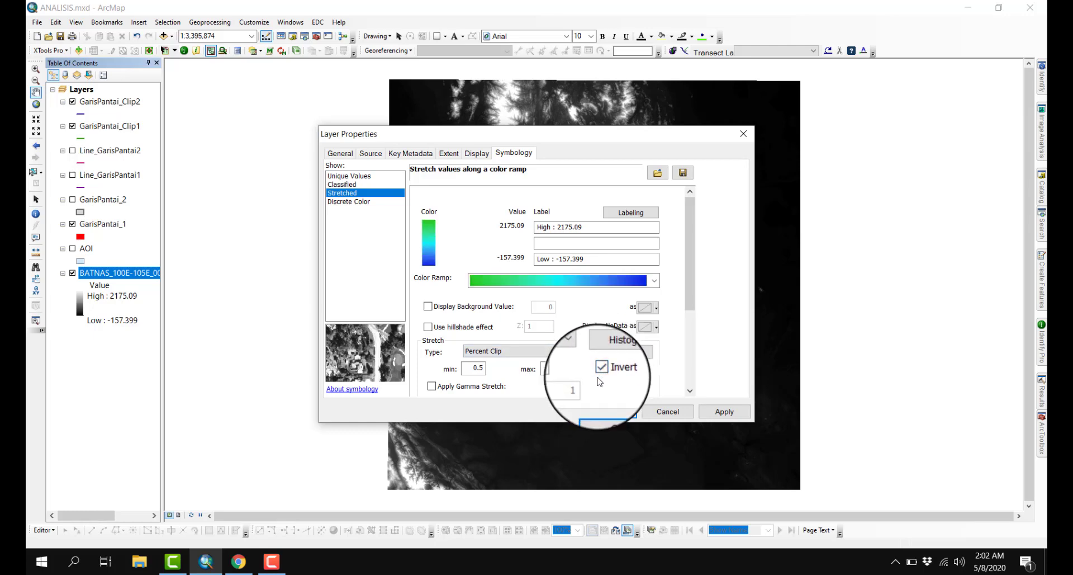
left_click(609, 412)
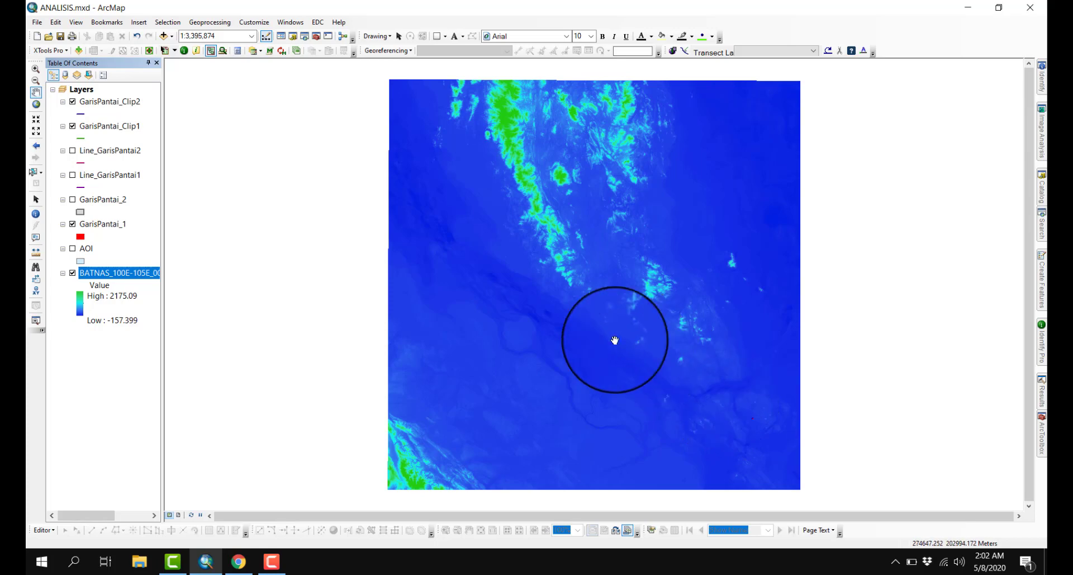
- Change the BATNAS raster's stretched color ramp to the one running from blue through cyan and yellow to red
double_click(119, 273)
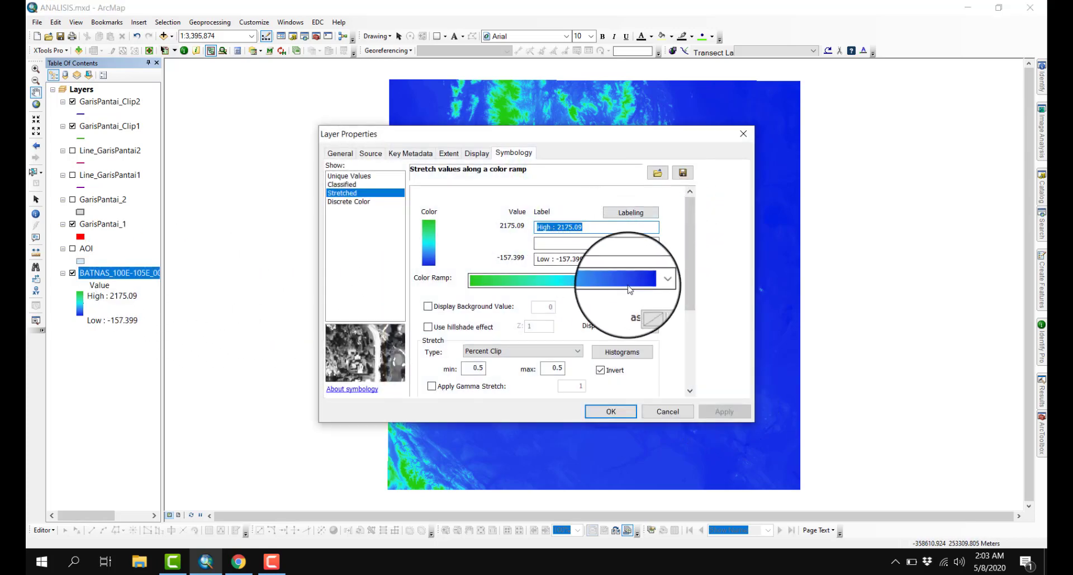
left_click(654, 280)
scroll(565, 45, "up", 1)
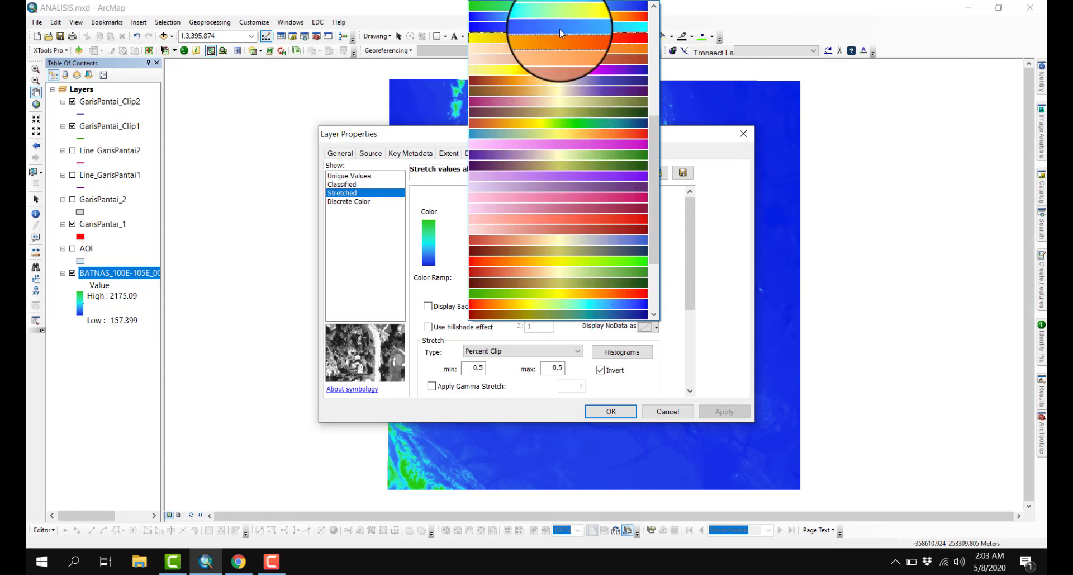
left_click(559, 11)
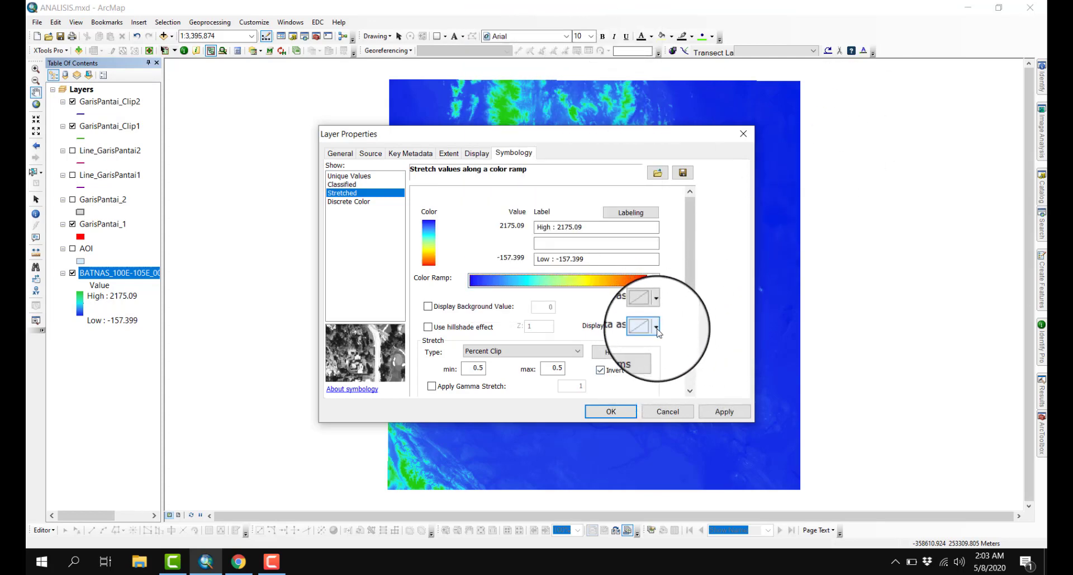
left_click(618, 412)
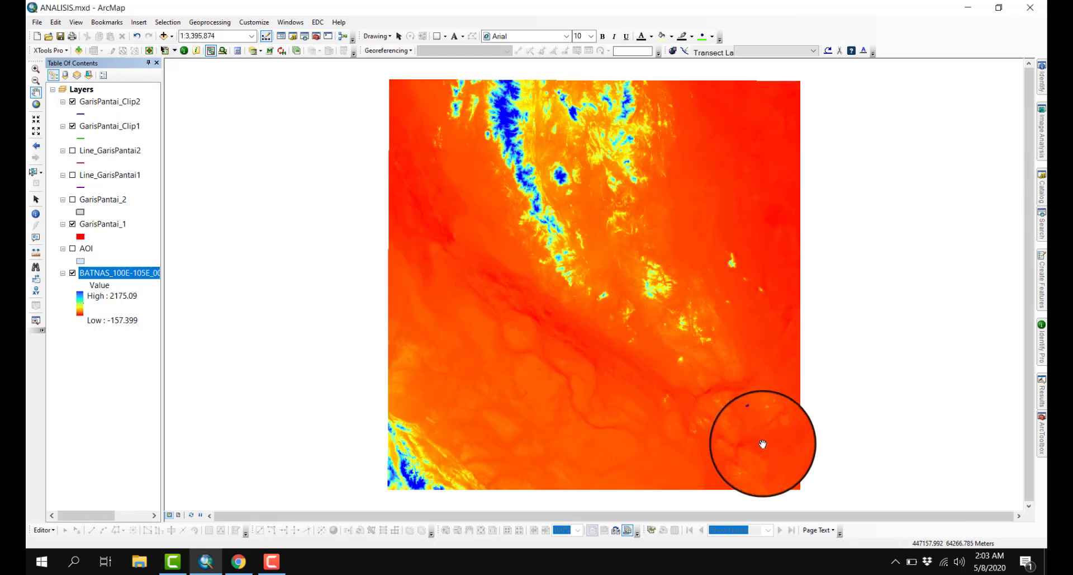
- Turn off the inversion of the BATNAS raster's color ramp, keeping the blue-to-red ramp
scroll(762, 443, "up", 3)
scroll(762, 443, "down", 3)
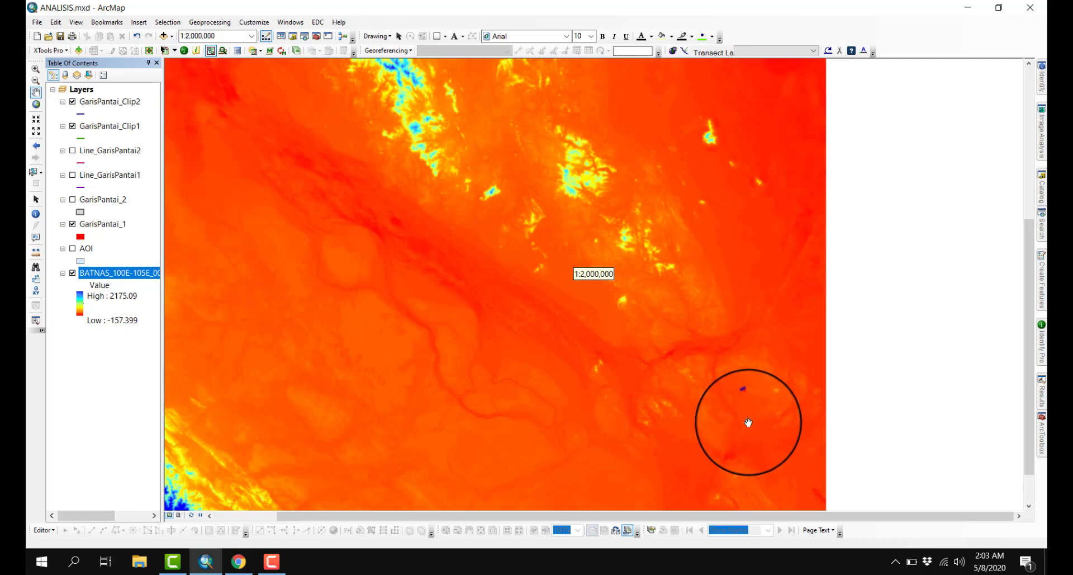
scroll(611, 364, "down", 4)
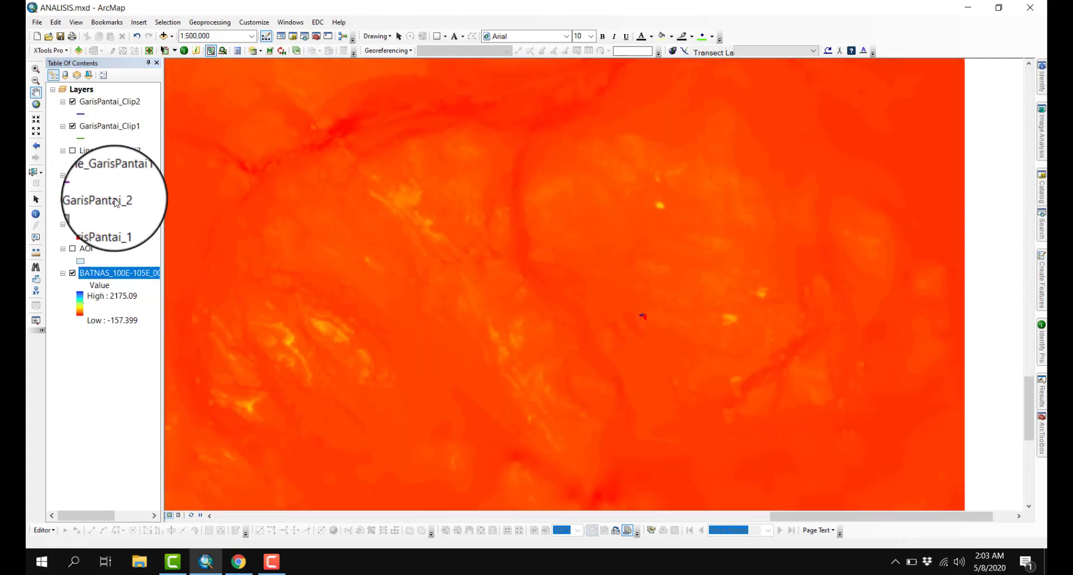
right_click(120, 223)
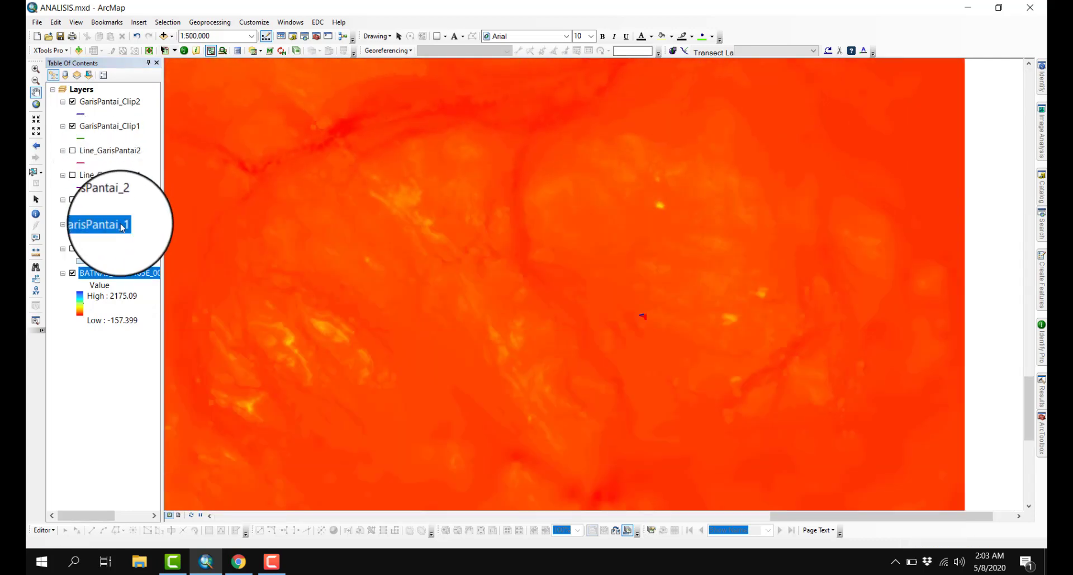
left_click(156, 305)
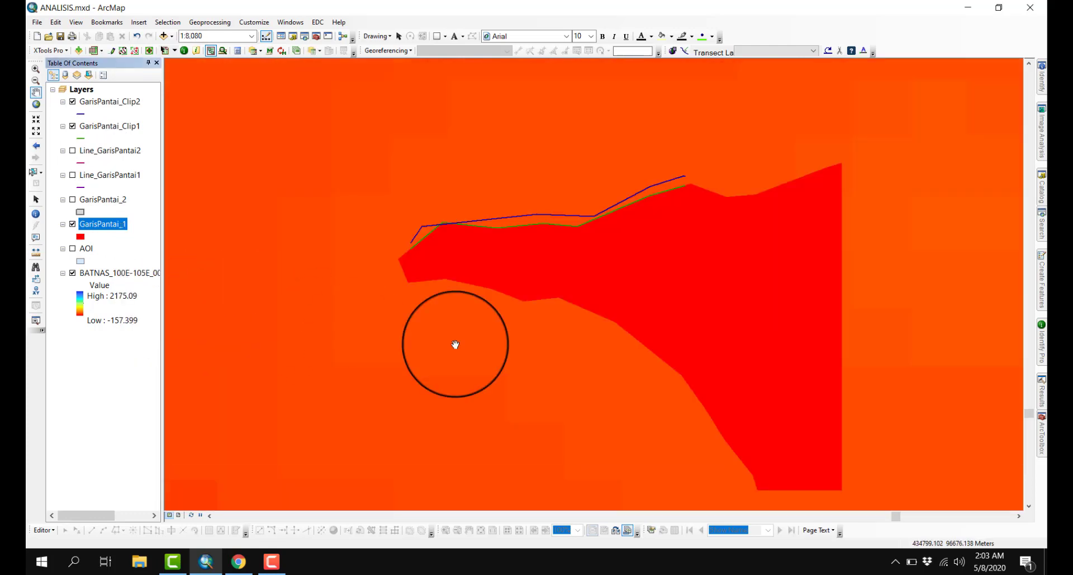
left_click(106, 273)
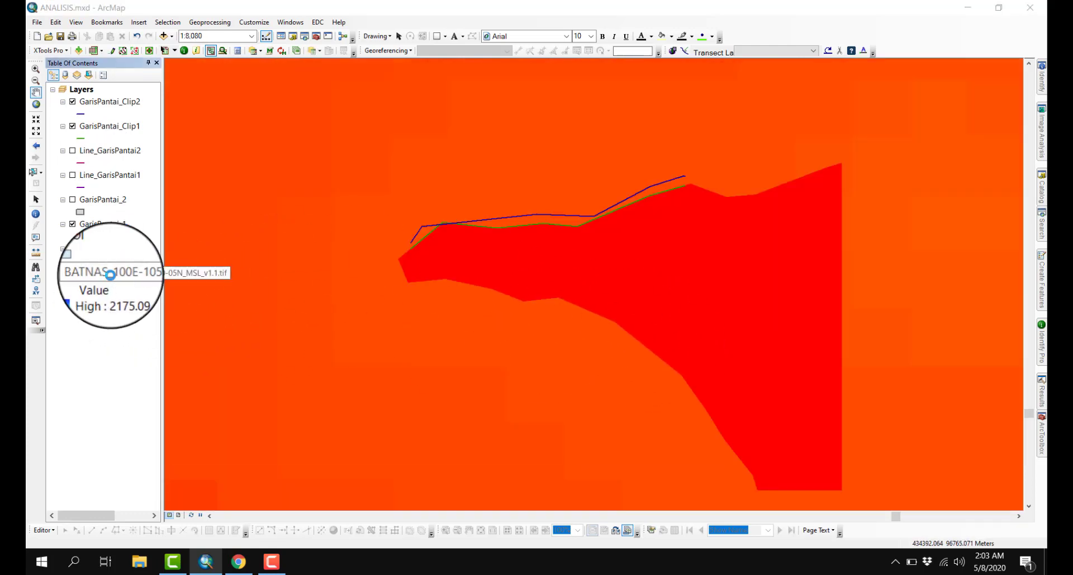
double_click(107, 273)
left_click(541, 277)
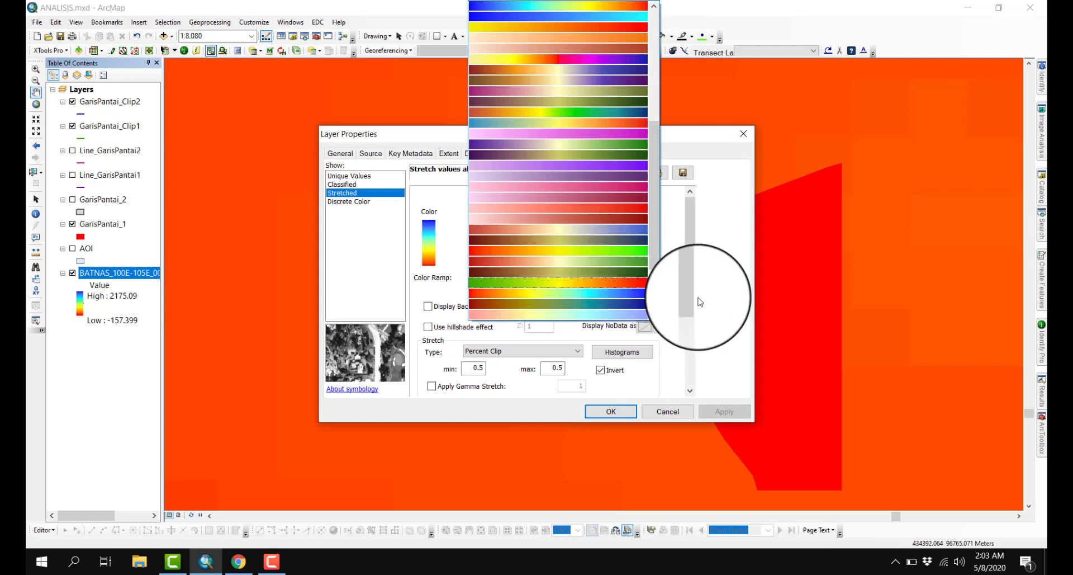
left_click(630, 346)
left_click(588, 369)
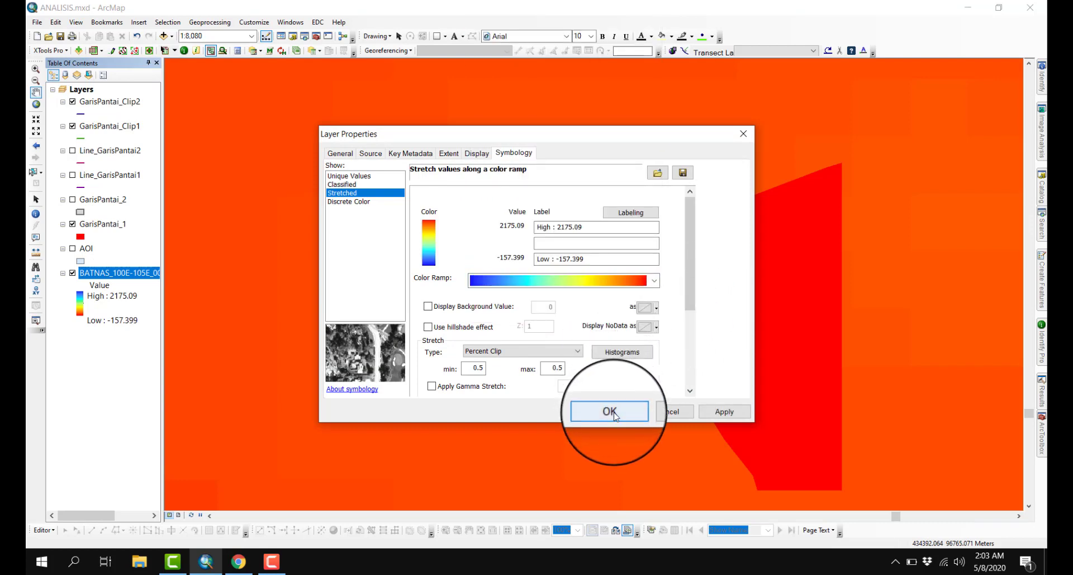
left_click(611, 411)
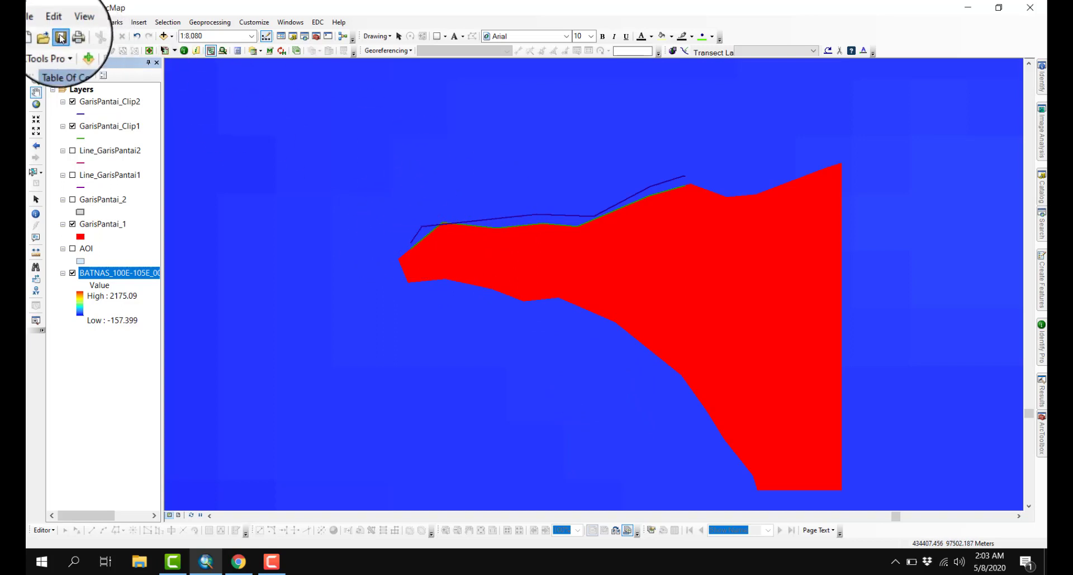
- Save the ANALISIS.mxd map document and select the GarisPantai_1 layer
left_click(60, 35)
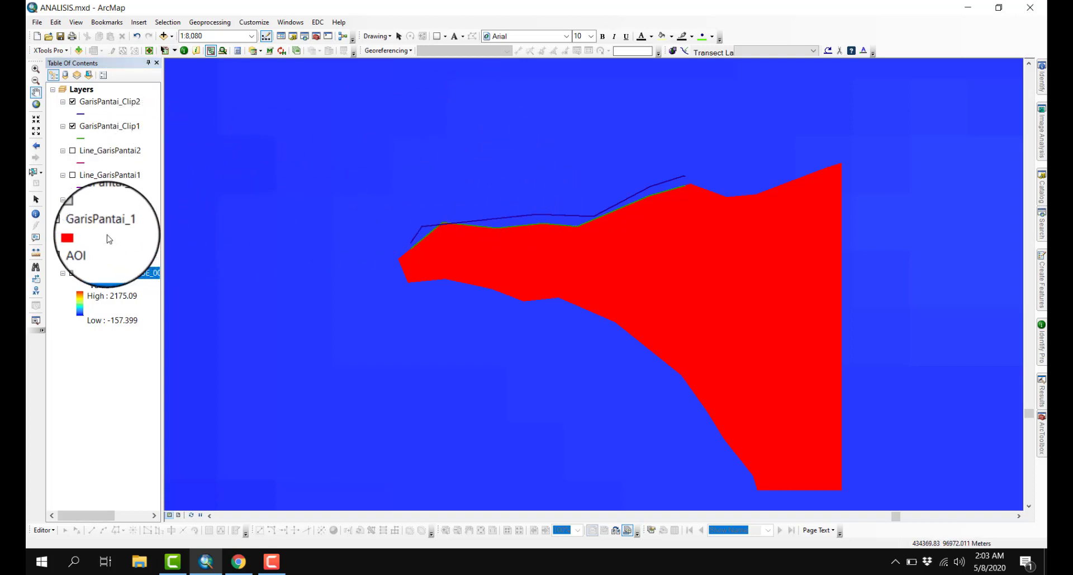
left_click(107, 224)
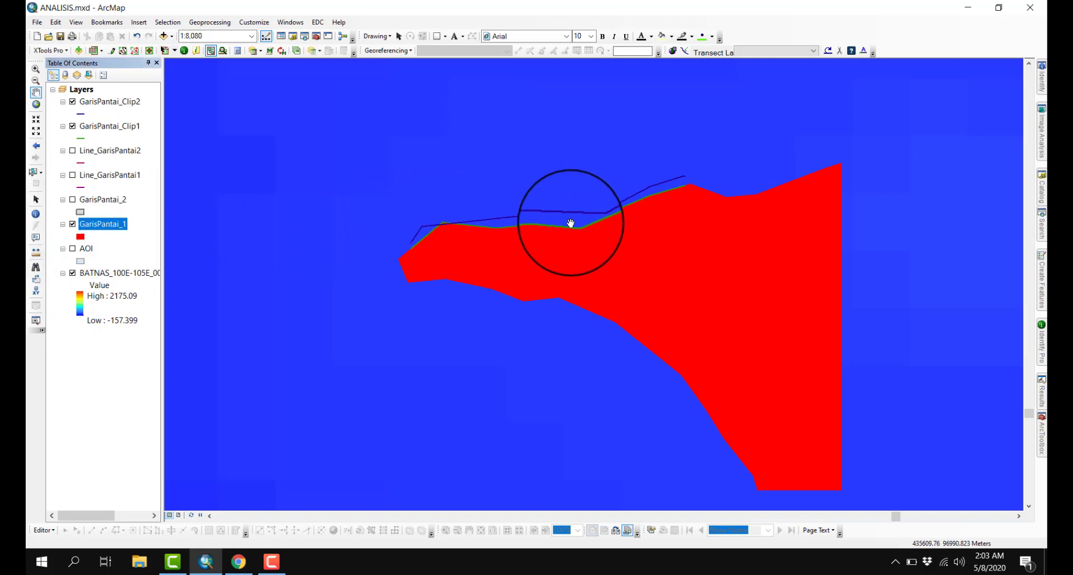
scroll(648, 164, "up", 2)
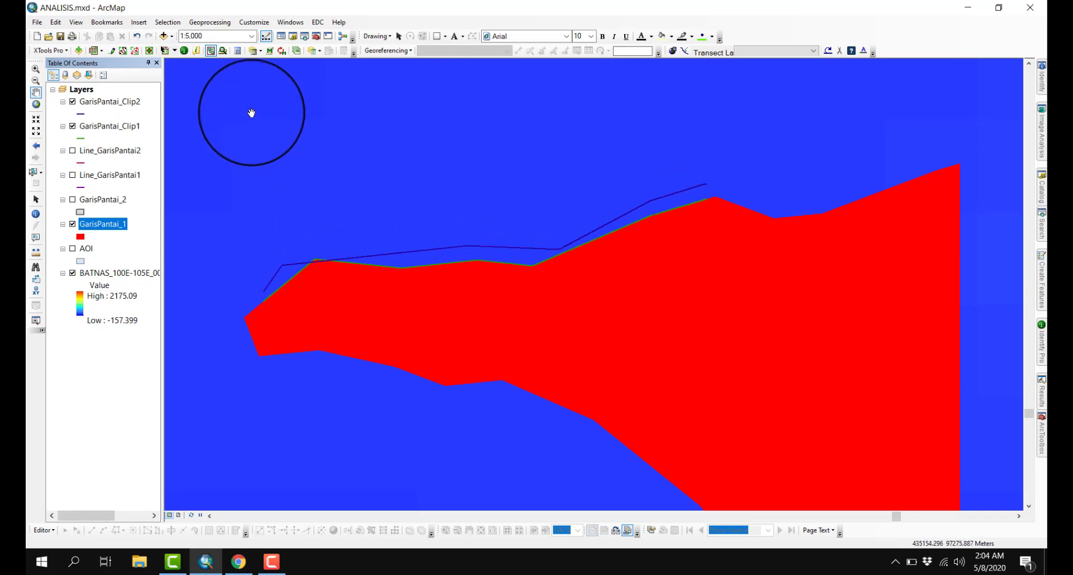
- Open the Buffer tool from the Proximity toolset of the Analysis Tools
left_click(317, 37)
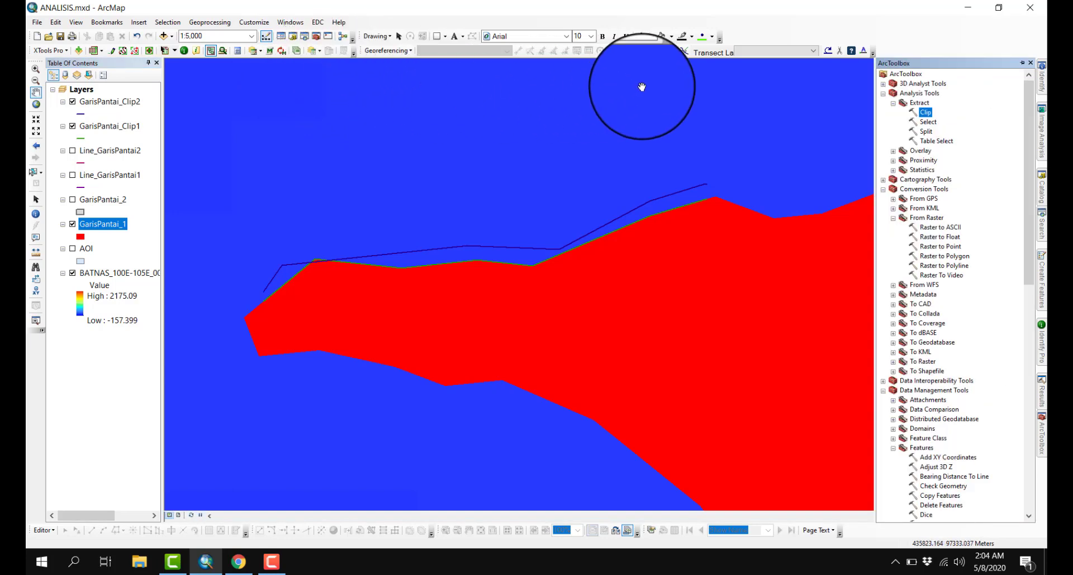
scroll(931, 112, "down", 7)
scroll(921, 127, "up", 6)
scroll(920, 123, "up", 1)
left_click(921, 96)
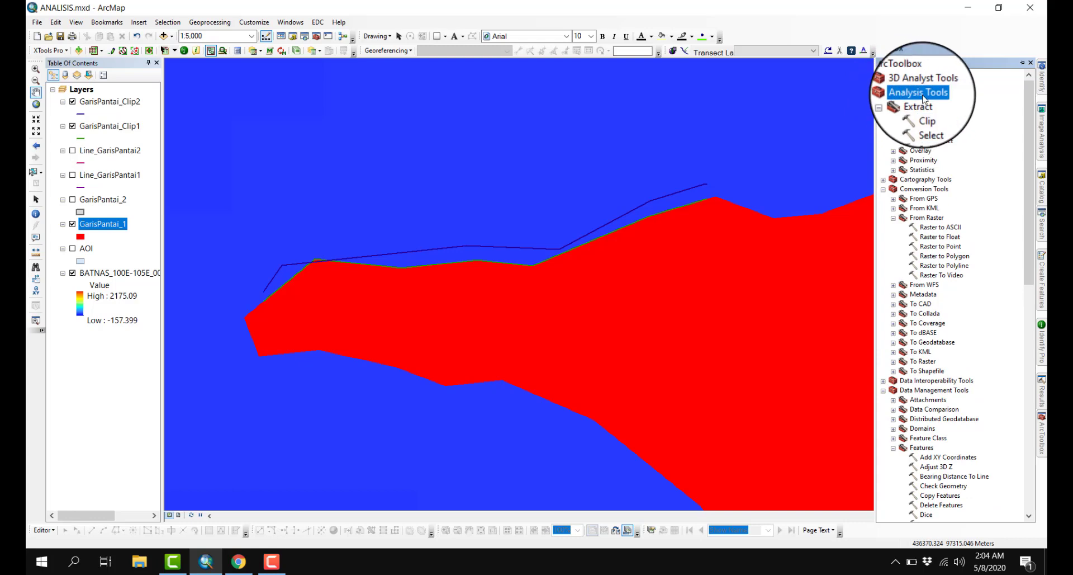
left_click(907, 151)
double_click(906, 152)
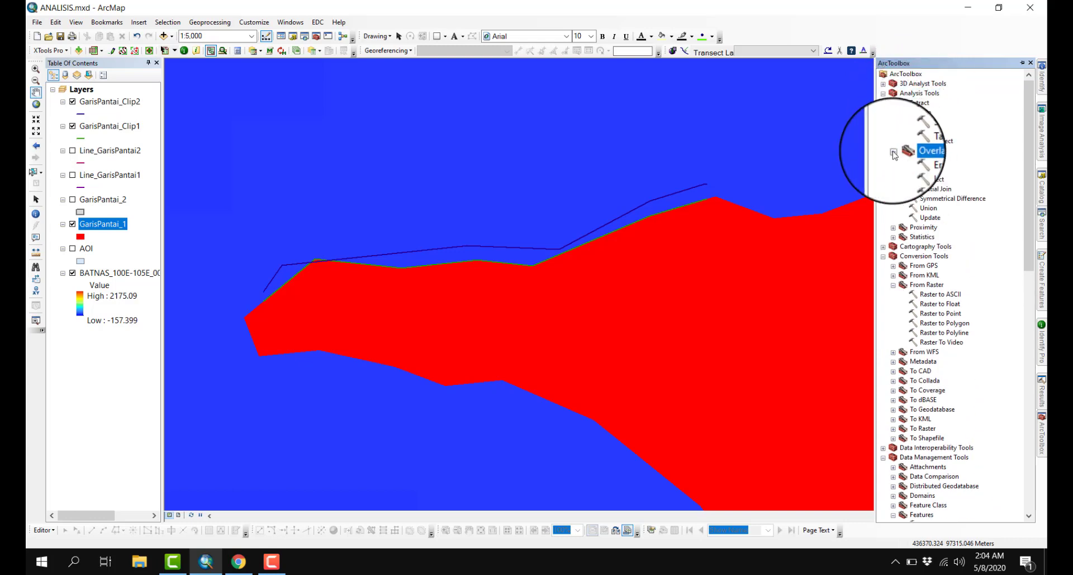
double_click(906, 152)
left_click(920, 161)
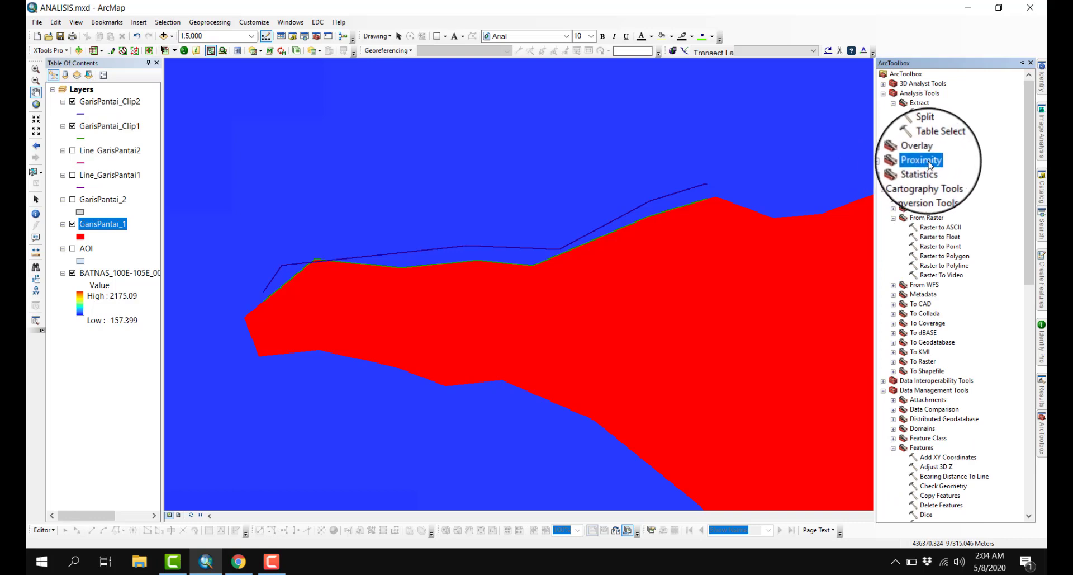
left_click(893, 161)
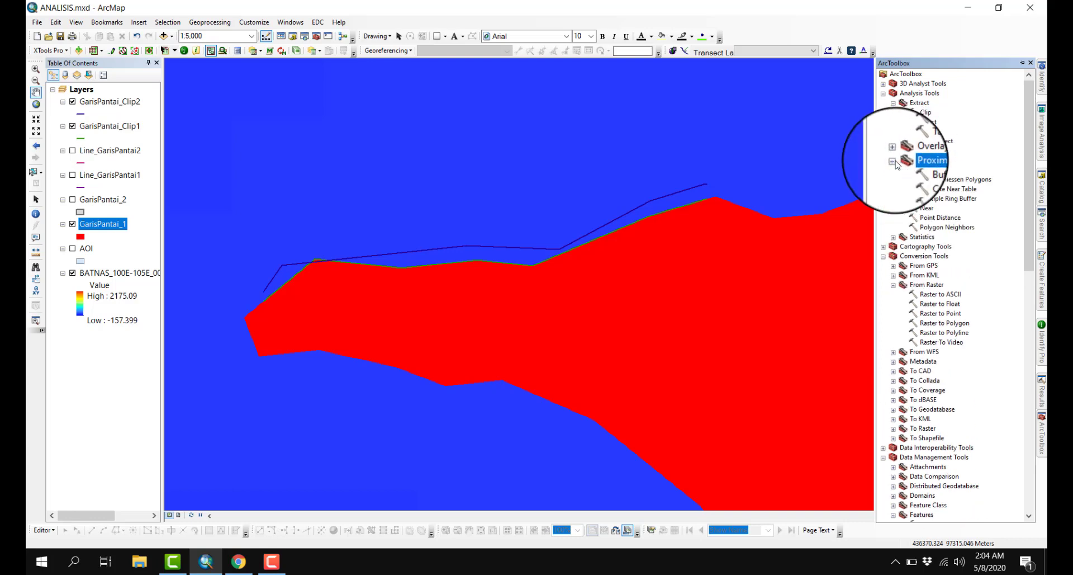
double_click(926, 170)
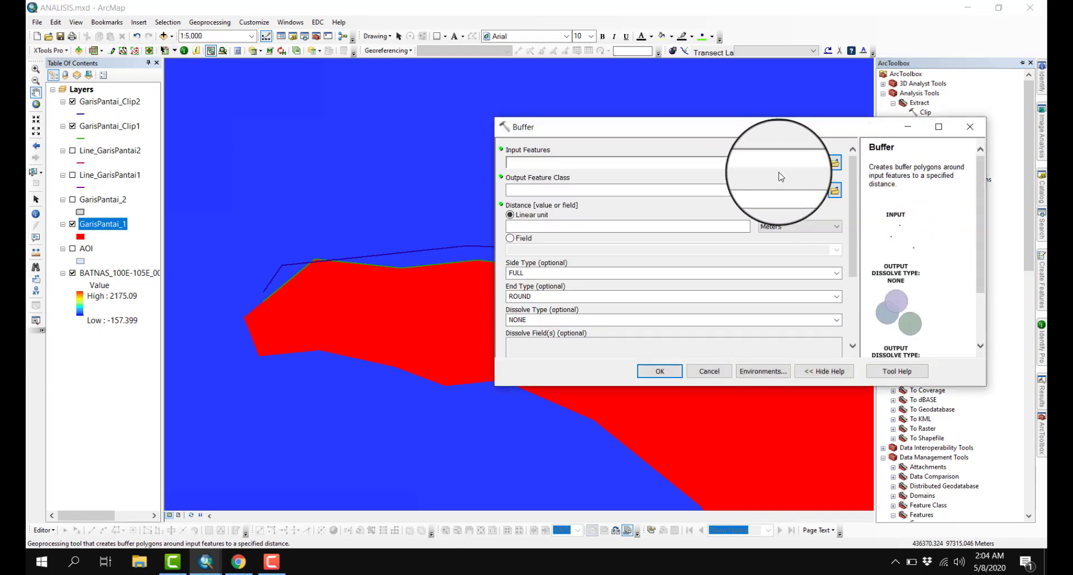
- Set GarisPantai_Clip1 as the buffer's input features and LEFT as its side type
left_click_drag(738, 130, 635, 82)
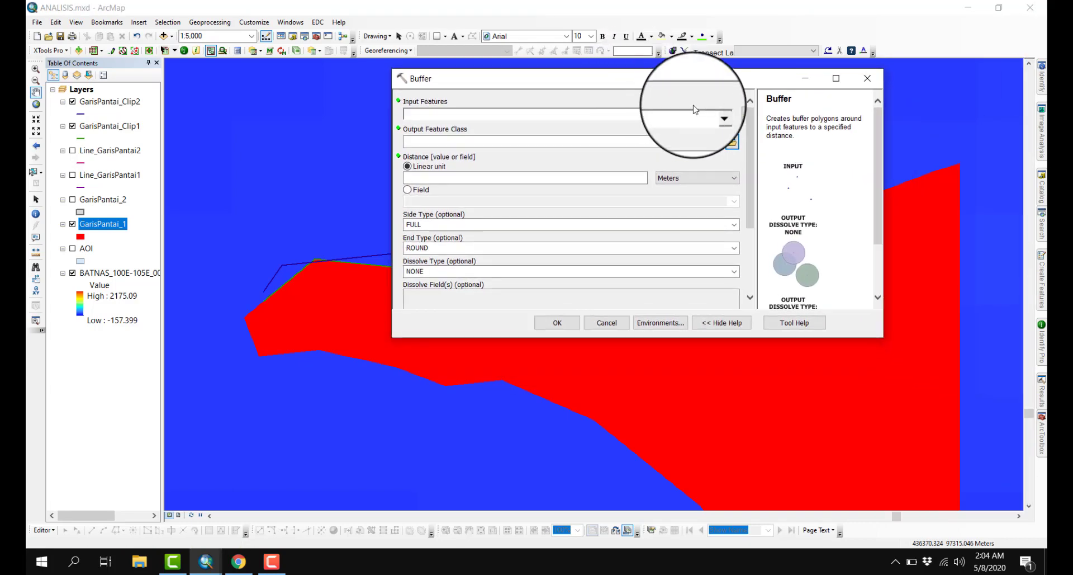
left_click(714, 114)
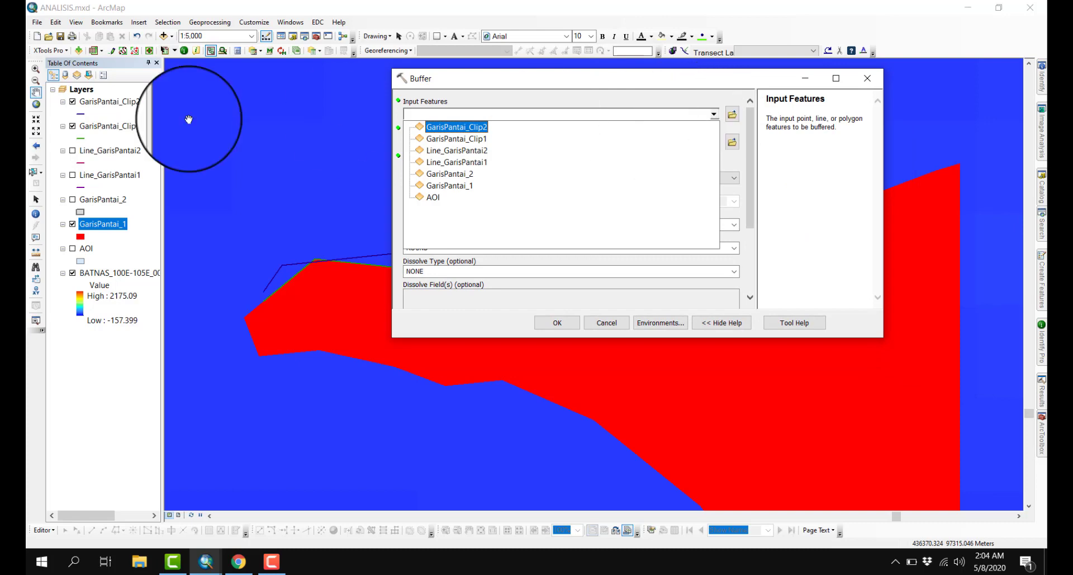
left_click(446, 143)
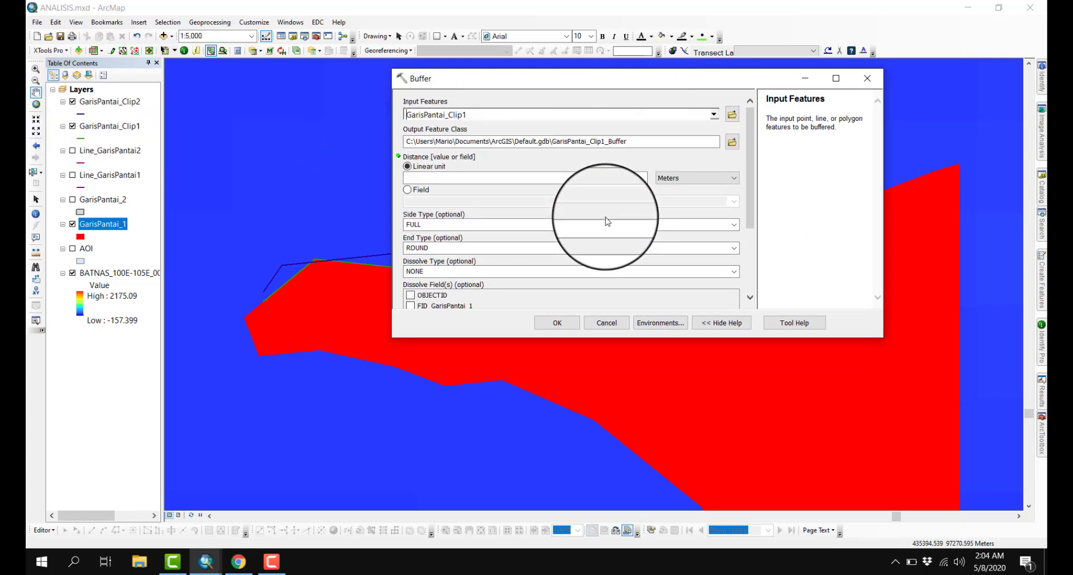
left_click(733, 224)
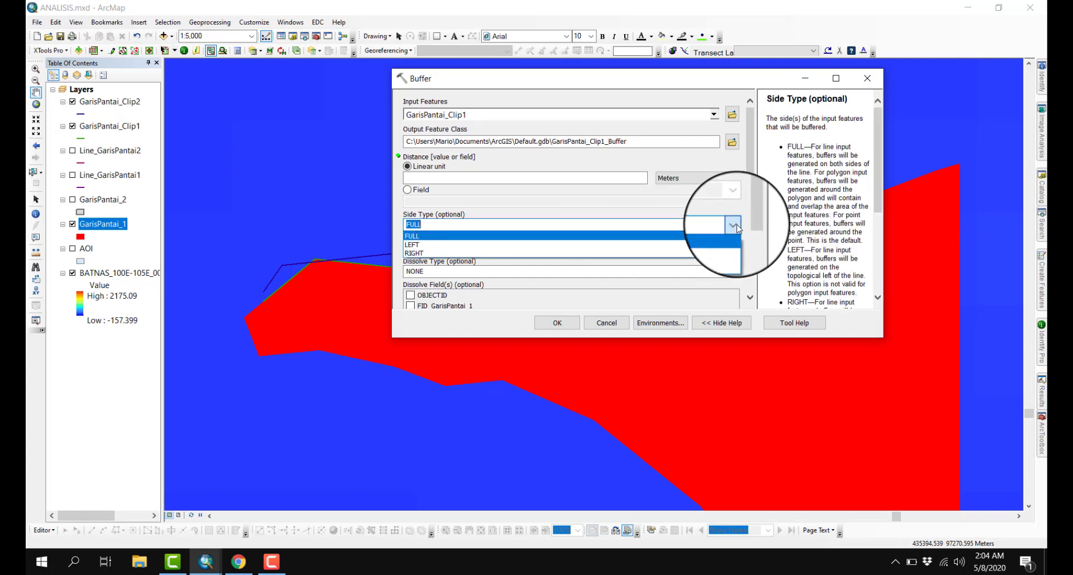
left_click(420, 244)
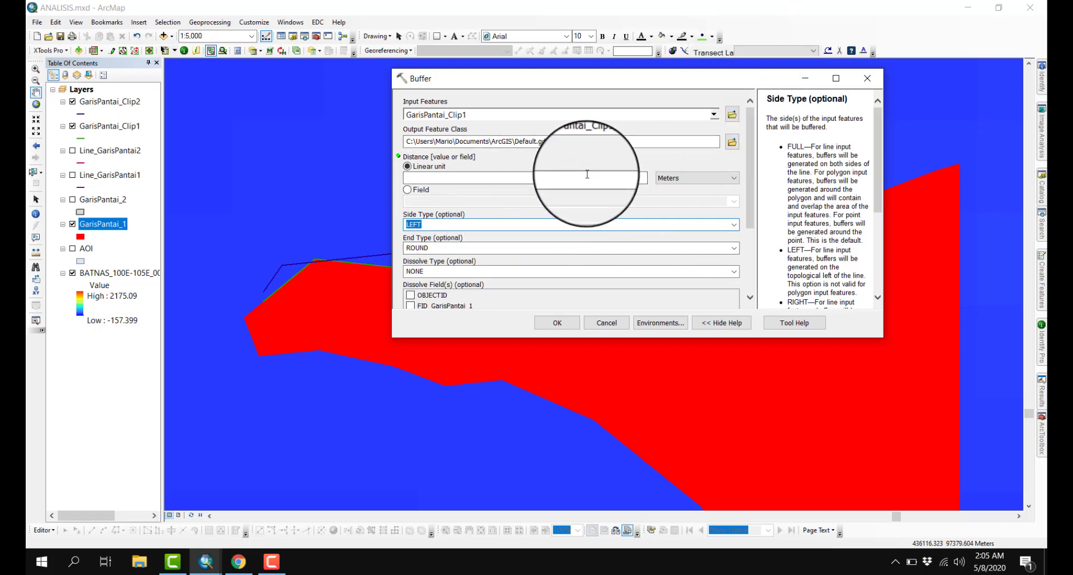
- Set the buffer's linear distance to 1 with Kilometers as the unit
left_click(649, 180)
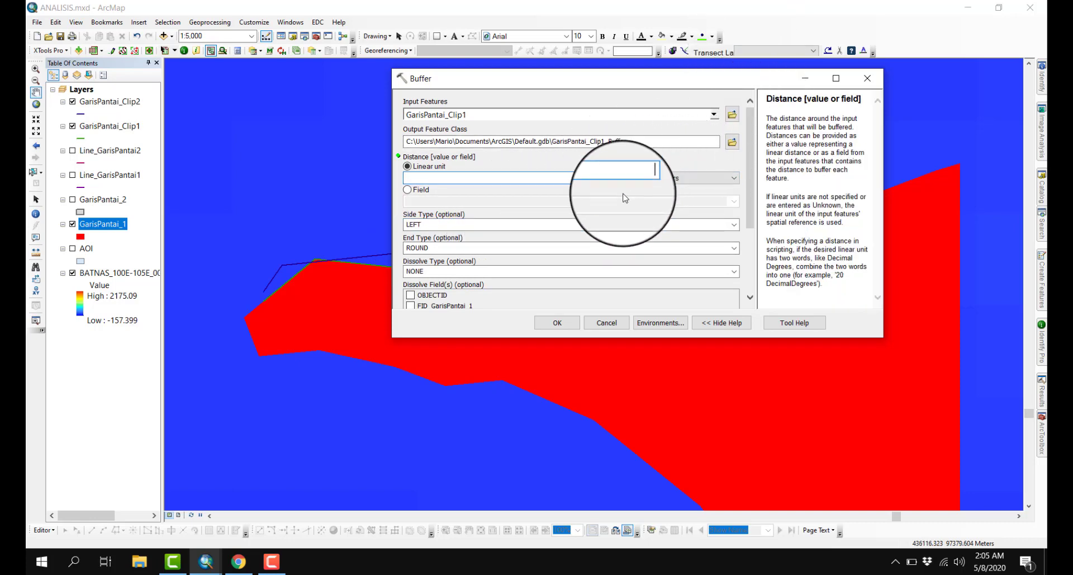
left_click(686, 177)
scroll(682, 213, "down", 2)
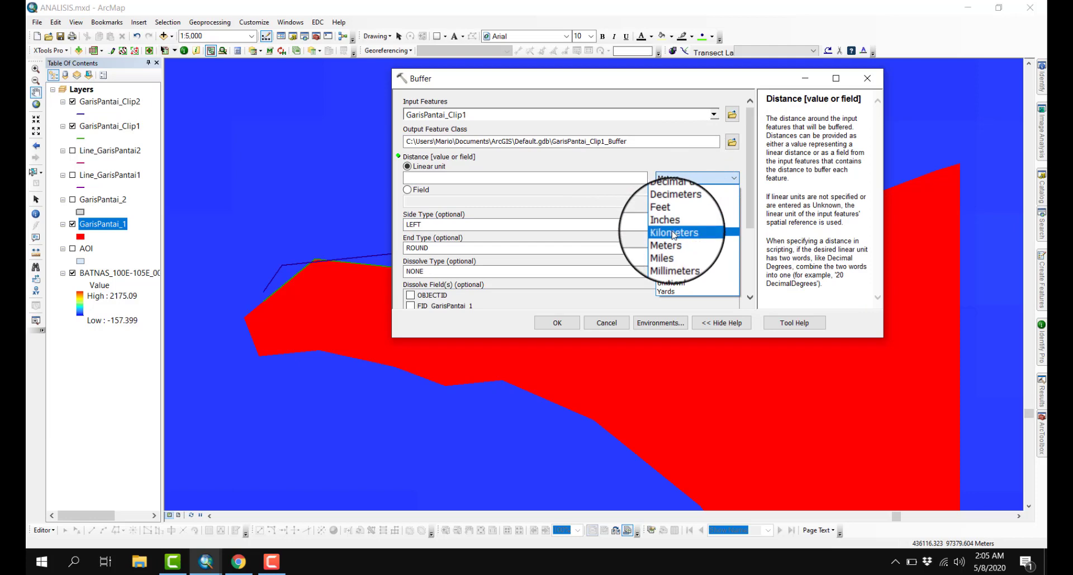
left_click(679, 232)
left_click(638, 179)
type("1")
left_click_drag(746, 186, 747, 222)
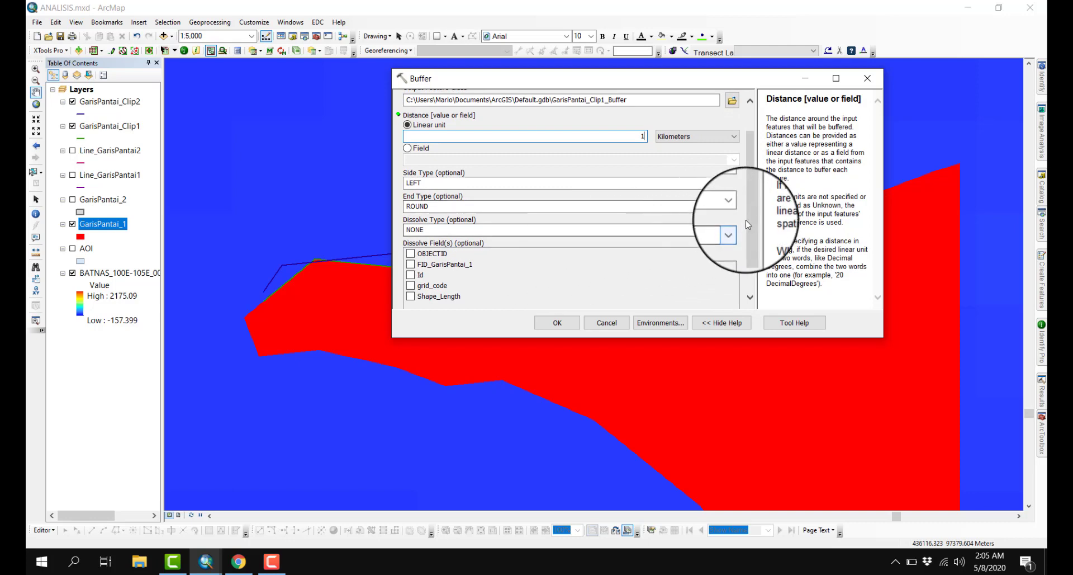
- Set the buffer's dissolve type to ALL and run the tool on GarisPantai_Clip1
left_click(725, 219)
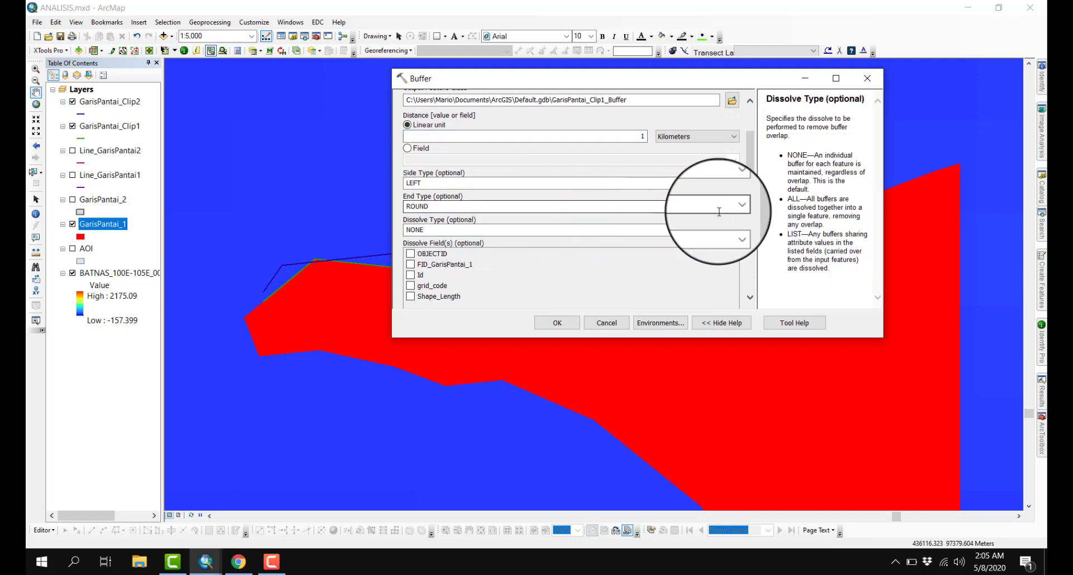
left_click(734, 230)
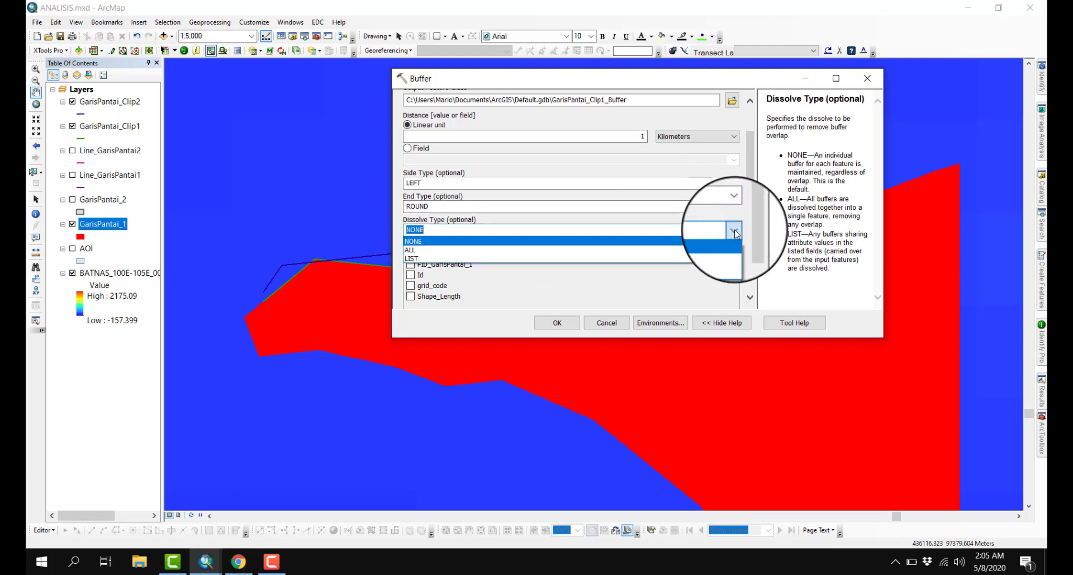
left_click(455, 250)
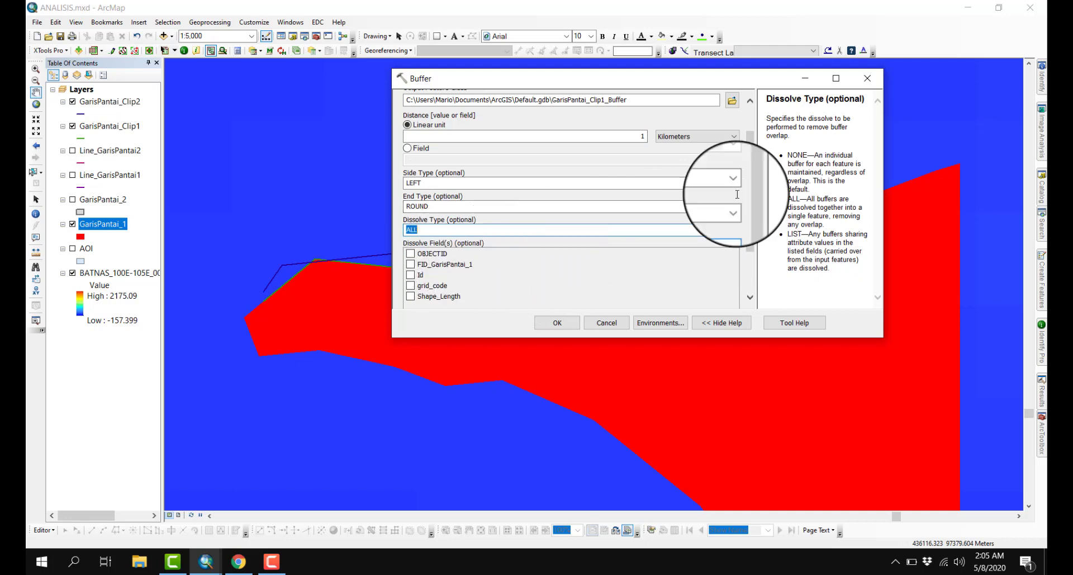
left_click(560, 316)
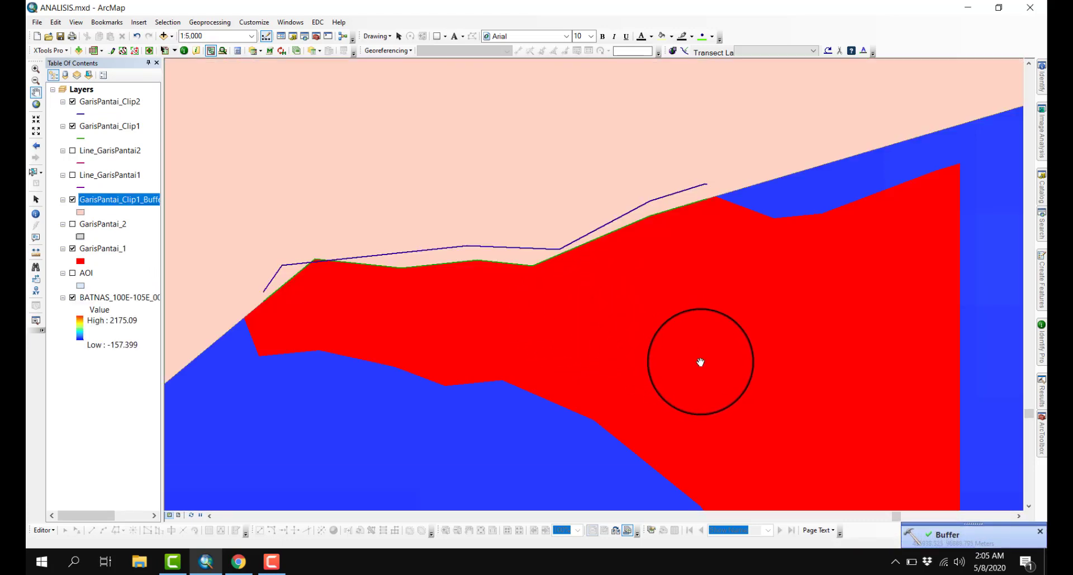
- Reopen the finished Buffer run from the geoprocessing results and change its end type to FLAT
scroll(697, 359, "up", 3)
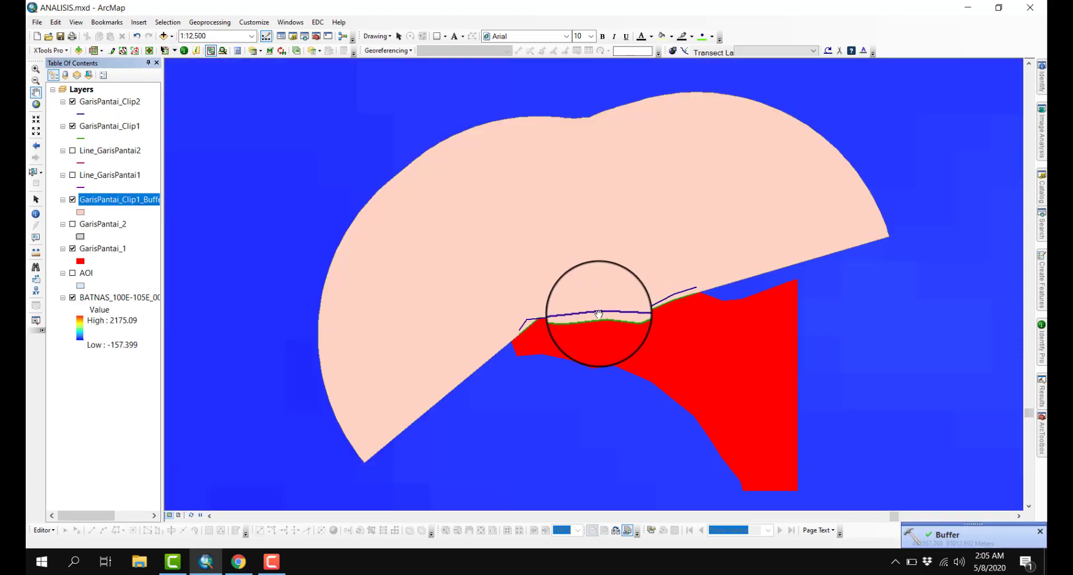
scroll(560, 314, "down", 1)
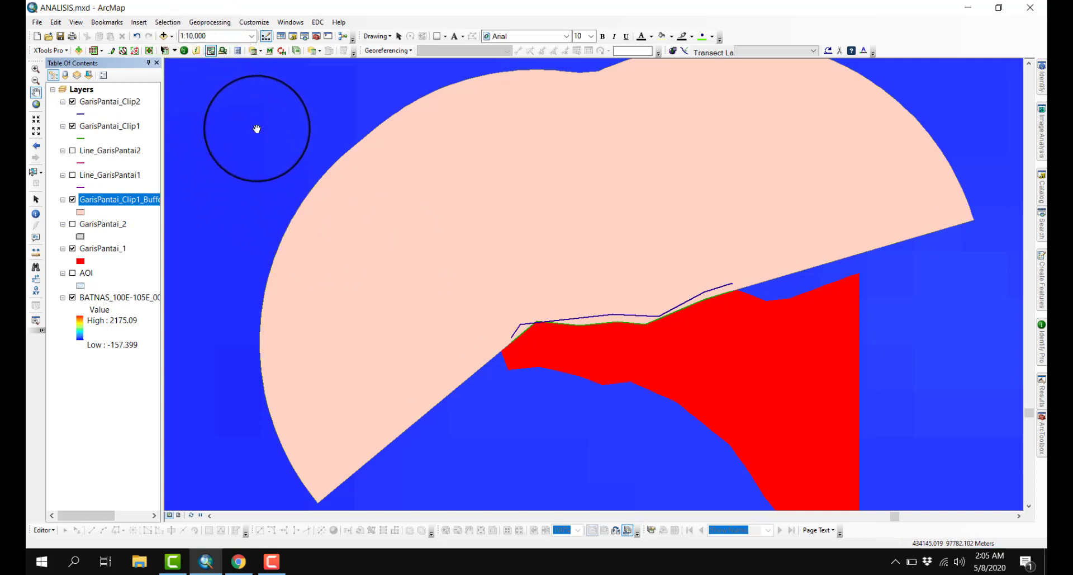
left_click(209, 22)
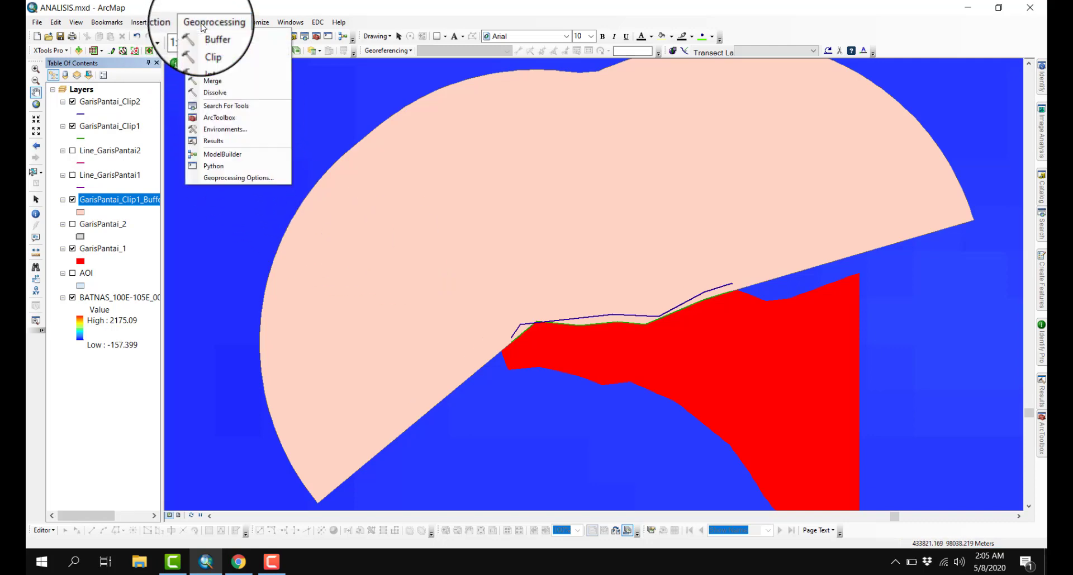
left_click(212, 141)
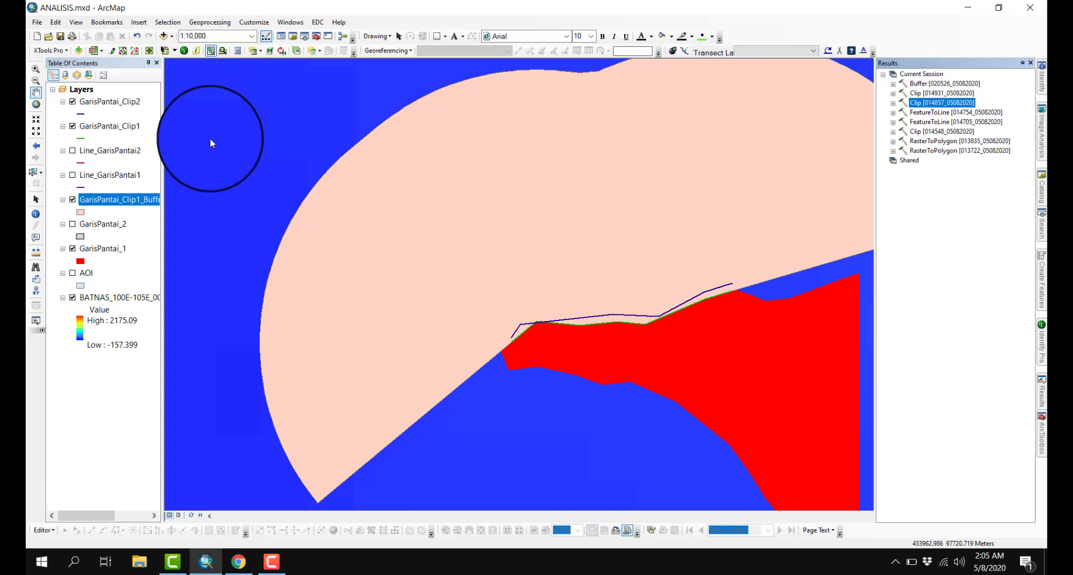
right_click(943, 83)
left_click(969, 90)
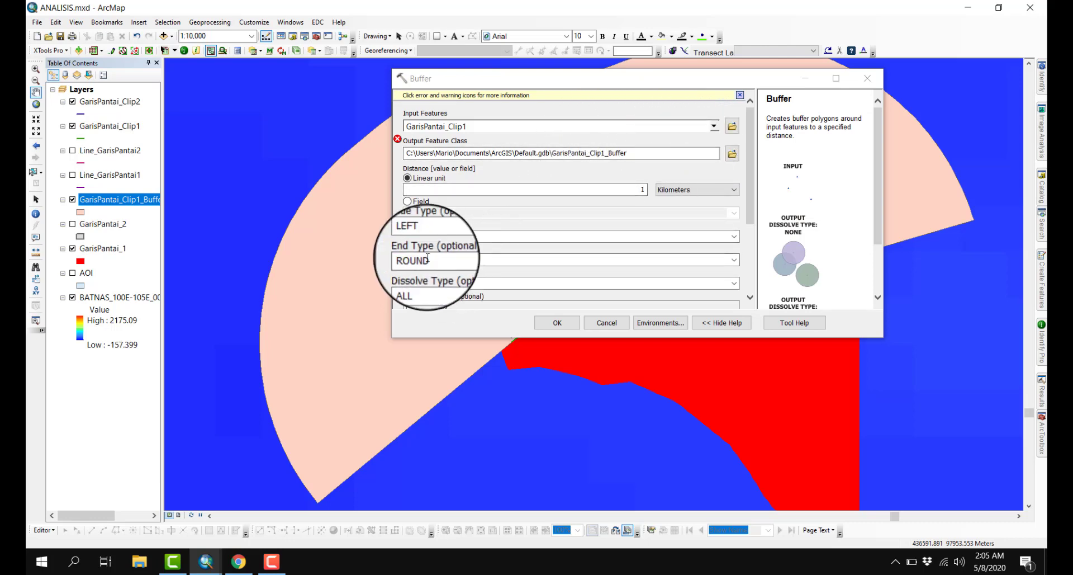
left_click(732, 258)
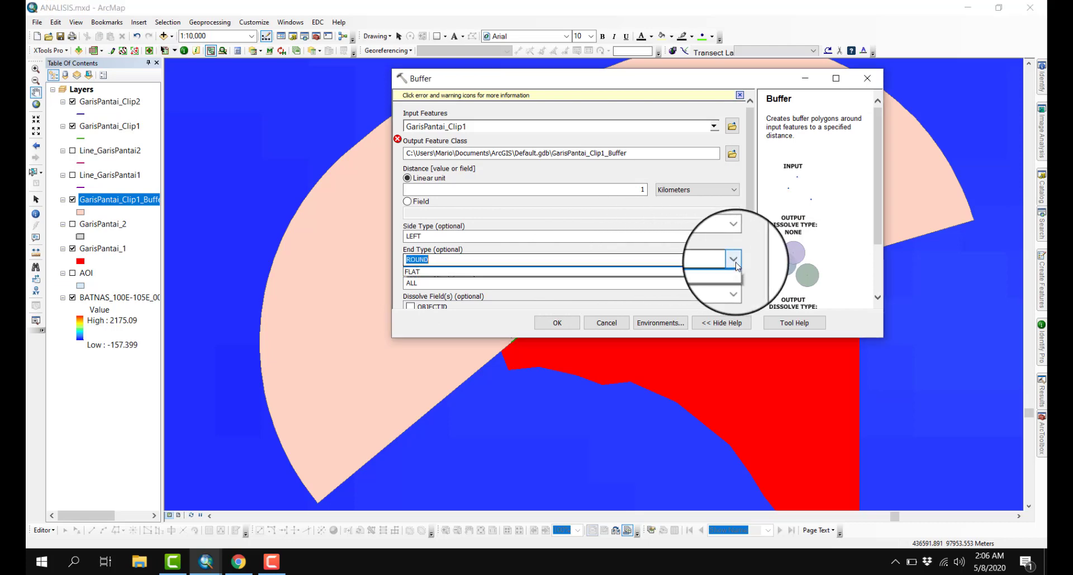
left_click(691, 282)
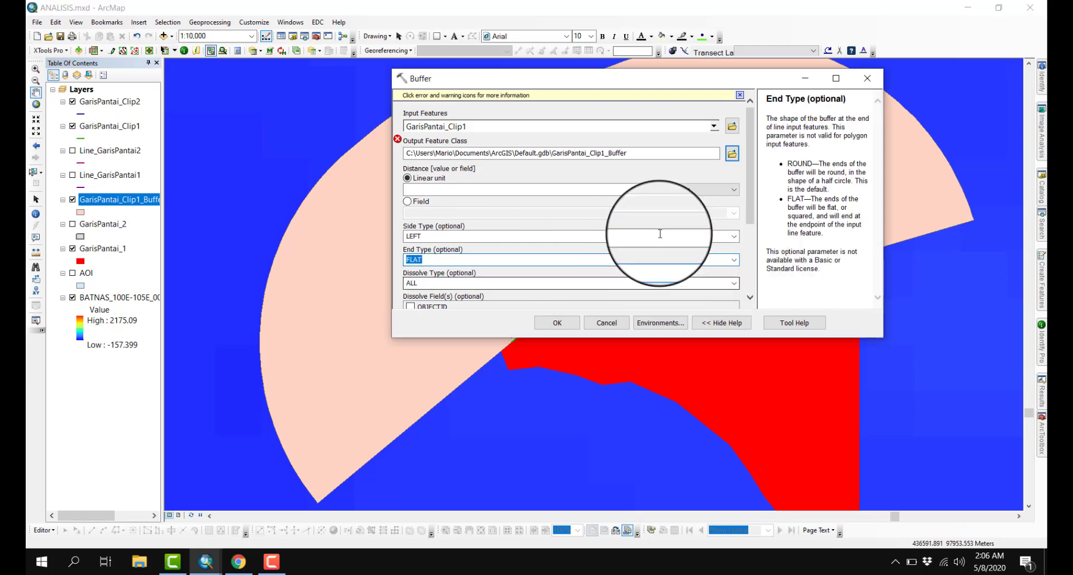
- Name the buffer's output feature class AreaBuffer1 in SHP.gdb and run the tool
left_click(732, 155)
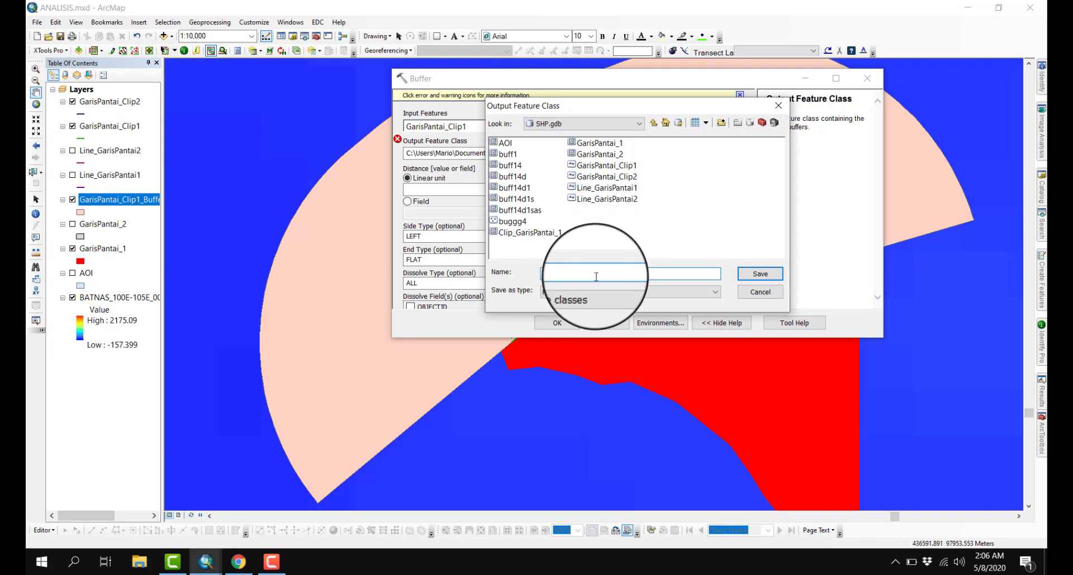
key("Return")
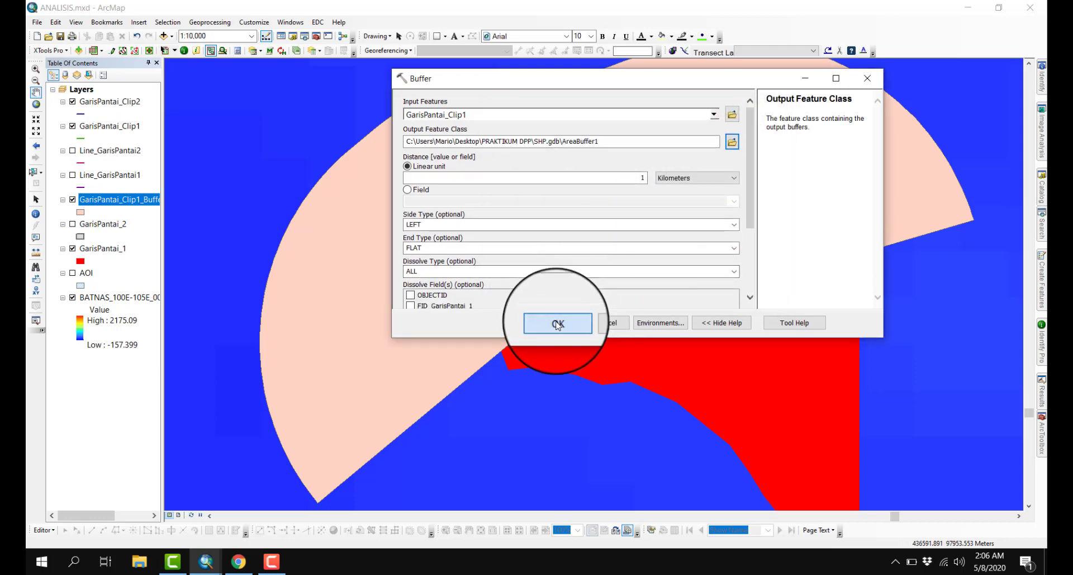
left_click(557, 324)
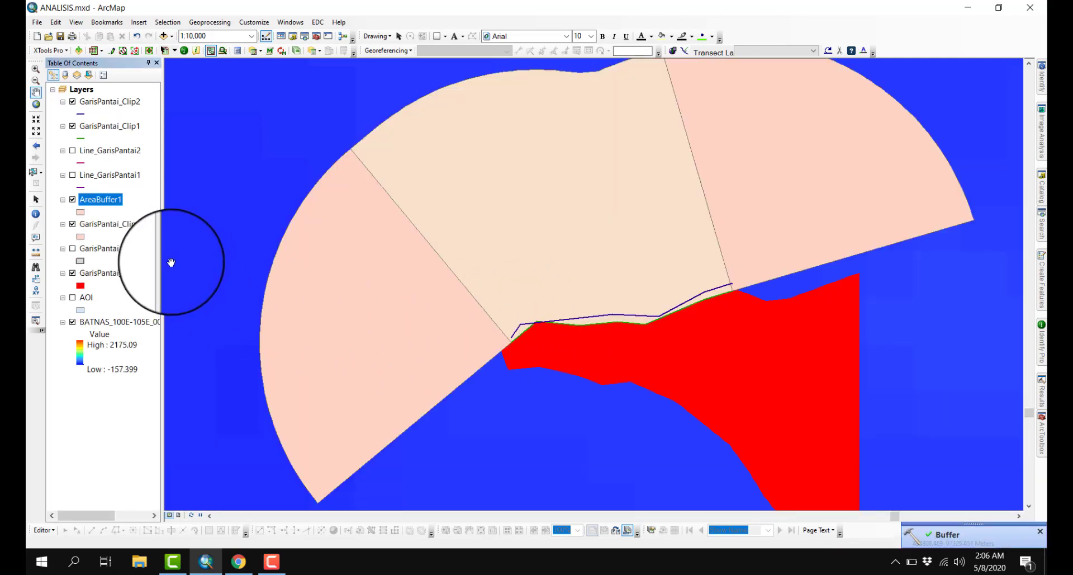
- Remove the round-ended buffer layer of GarisPantai_Clip1 from the map
left_click(106, 222)
right_click(105, 224)
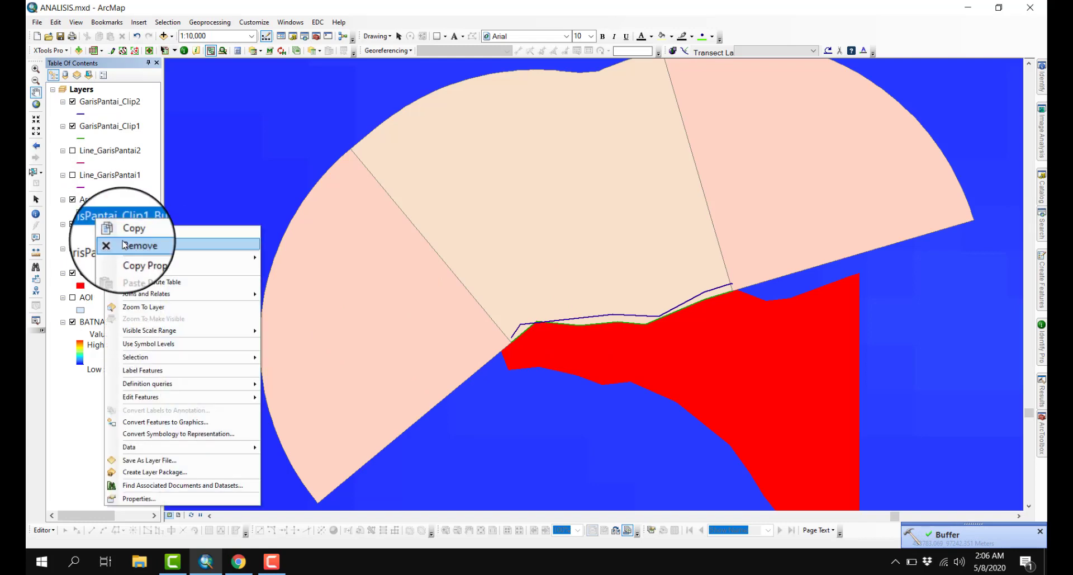
left_click(123, 244)
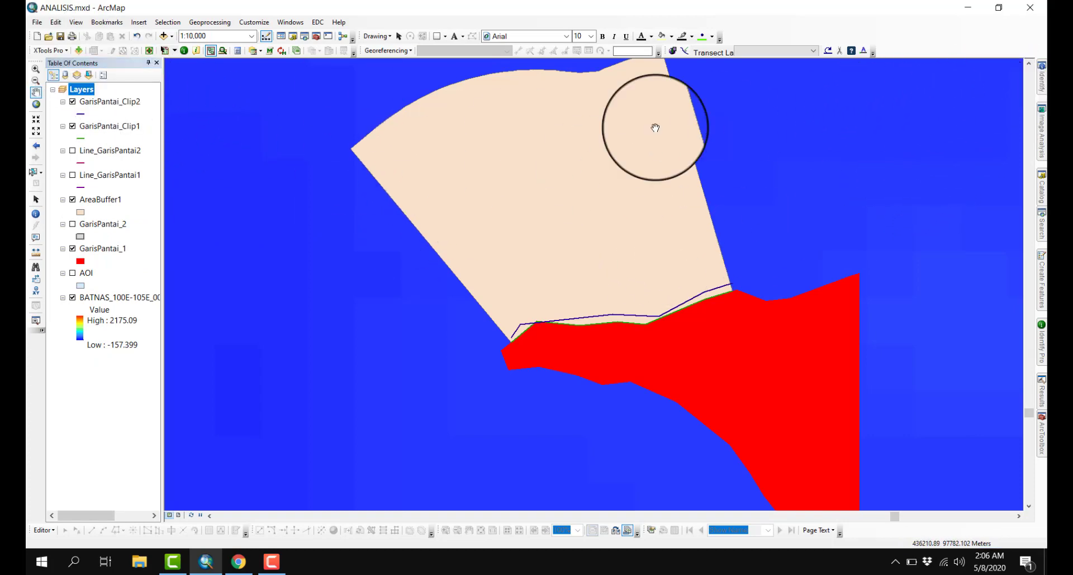
- Review the settings of the finished Buffer run on GarisPantai_Clip1 from the geoprocessing results without rerunning it
left_click(168, 22)
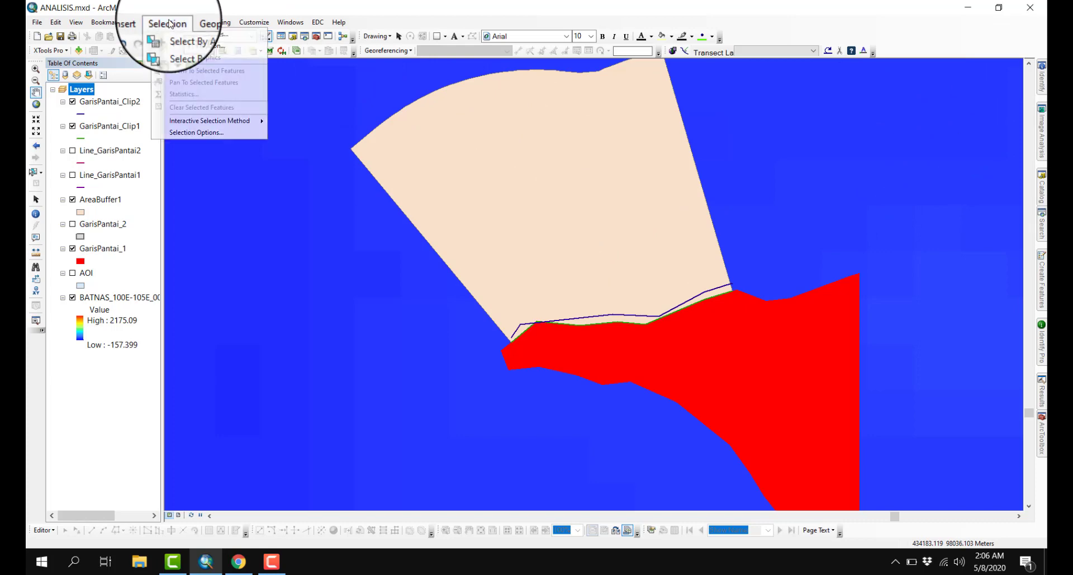
left_click(209, 22)
left_click(216, 142)
left_click(944, 83)
right_click(944, 84)
left_click(545, 271)
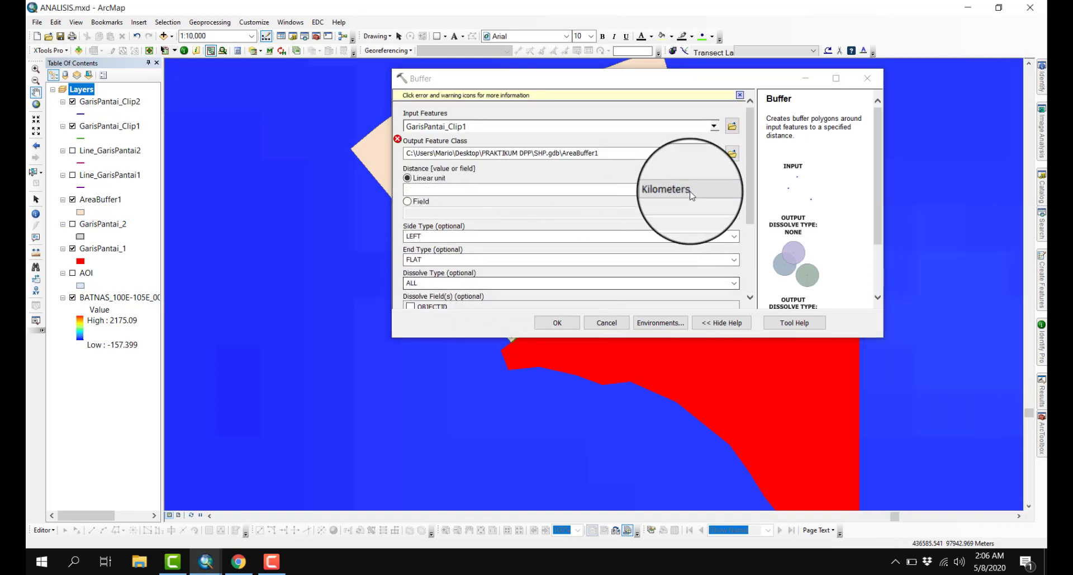
left_click(606, 323)
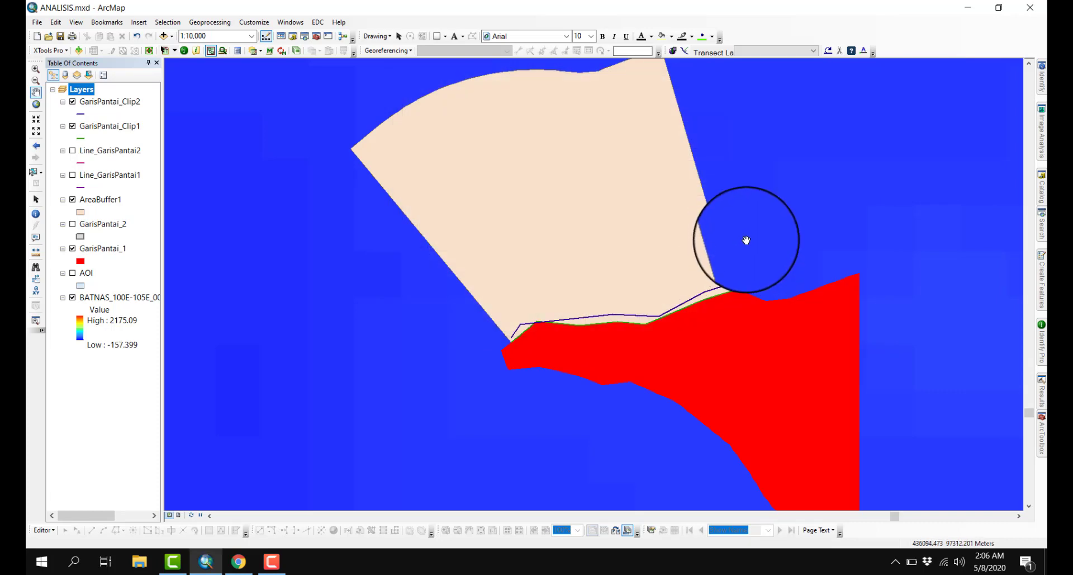
- Measure the straight western side of the AreaBuffer1 polygon, starting at its outer seaward corner
left_click_drag(582, 219, 598, 268)
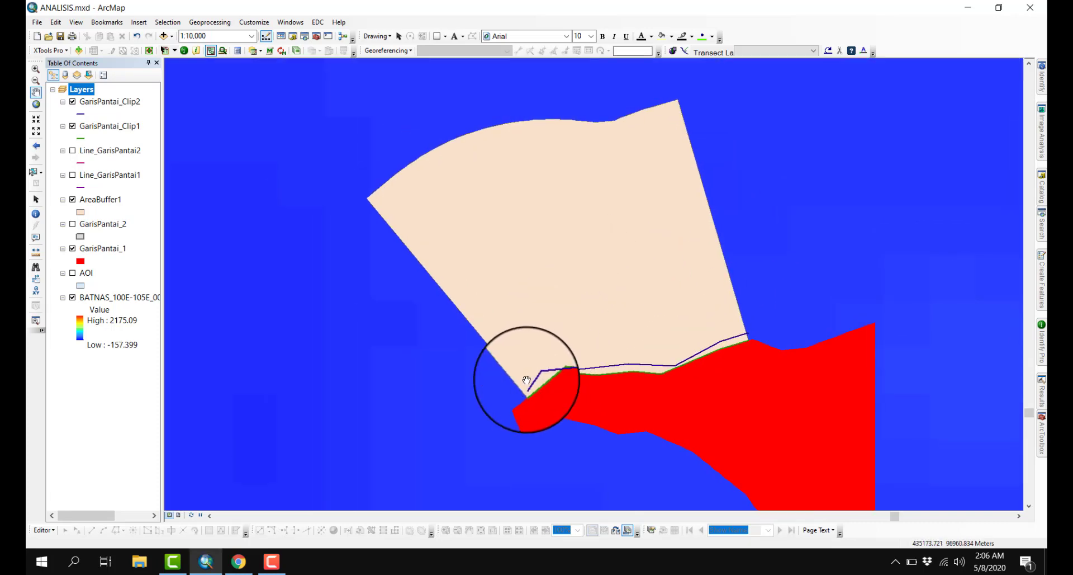
left_click(36, 252)
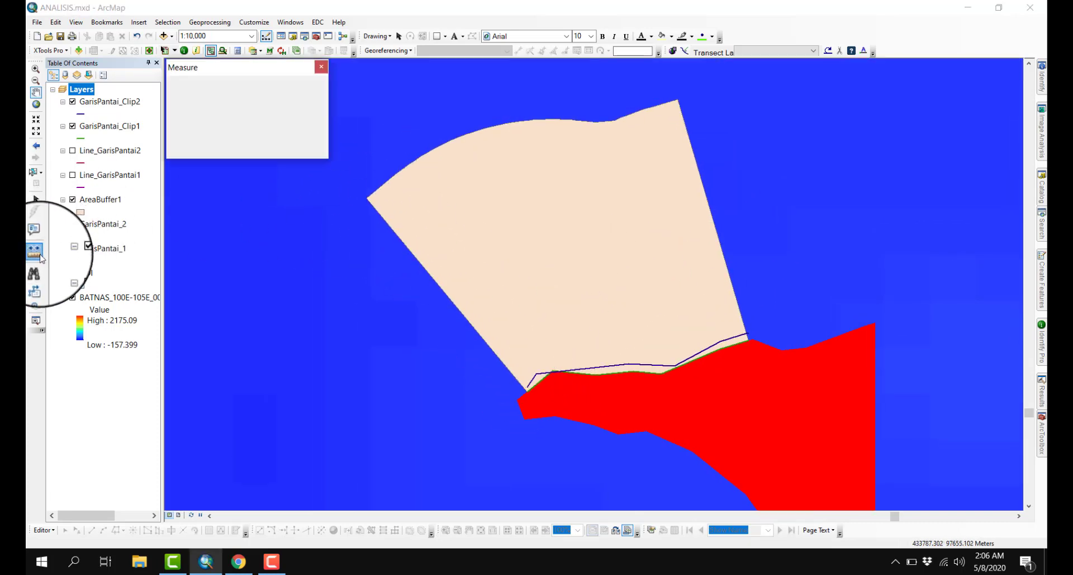
left_click(367, 199)
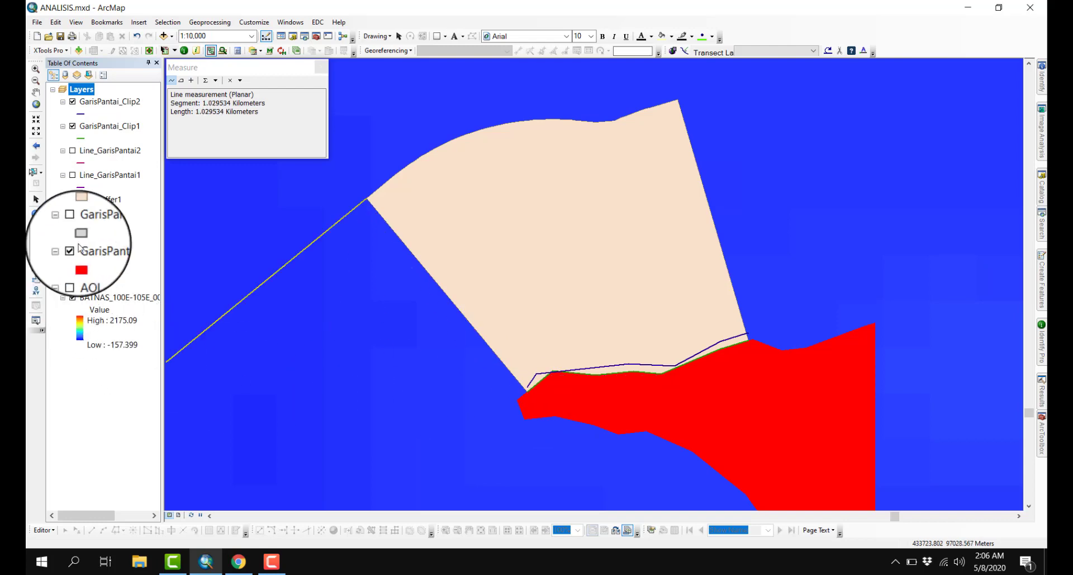
left_click(324, 69)
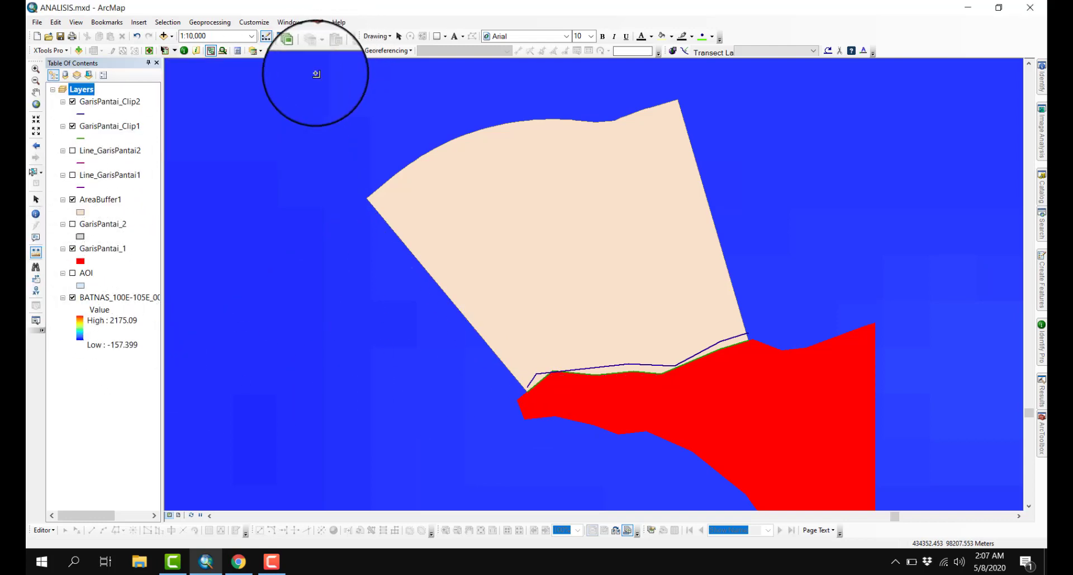
left_click(36, 92)
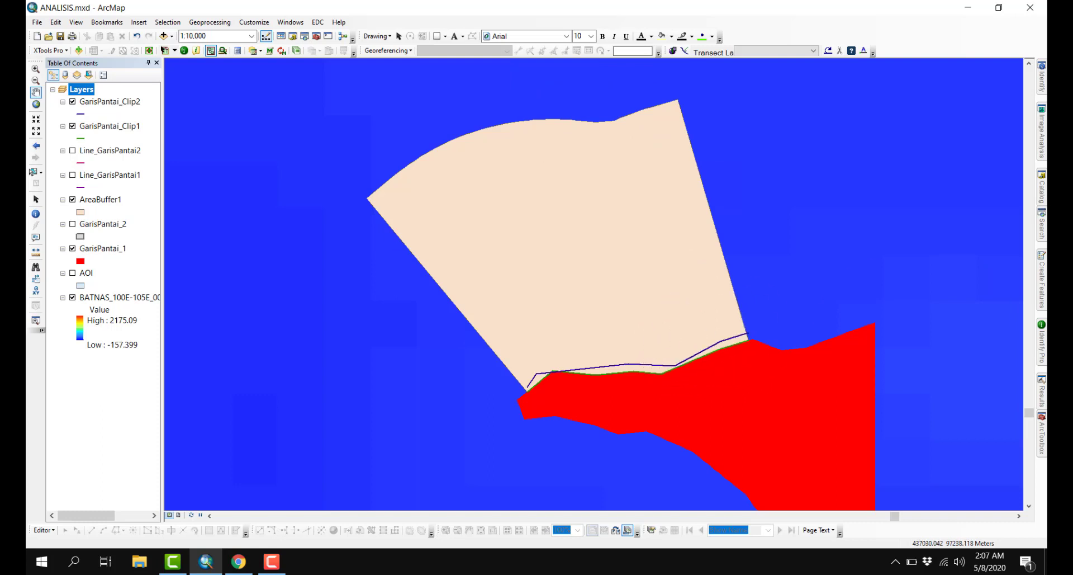
left_click(484, 265)
left_click(386, 273)
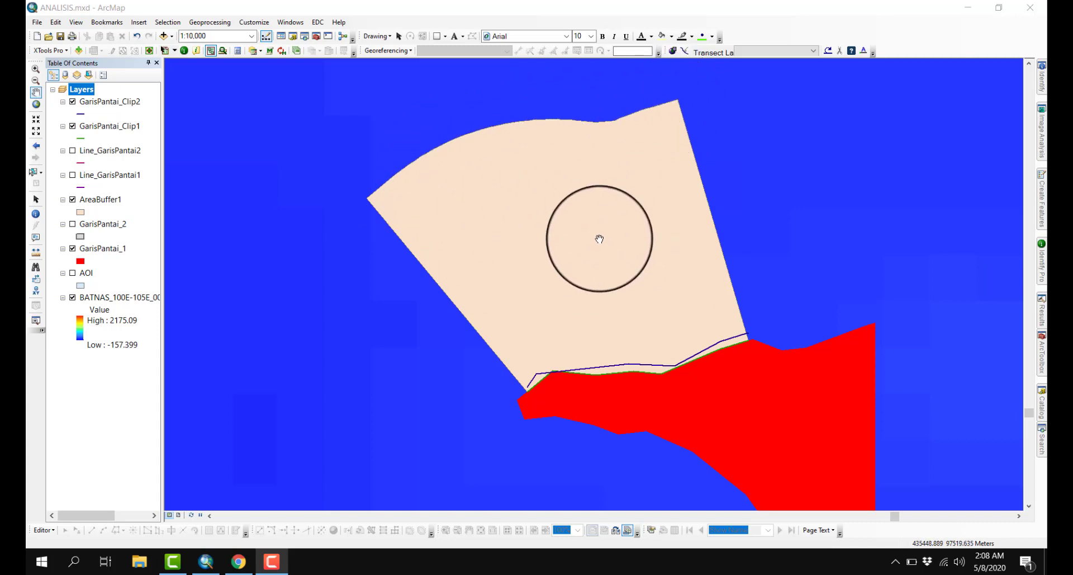
- Open the Feature Vertices To Points tool from the Data Management Tools and set AreaBuffer1 as its input features
left_click(317, 37)
left_click(930, 168)
scroll(928, 168, "down", 12)
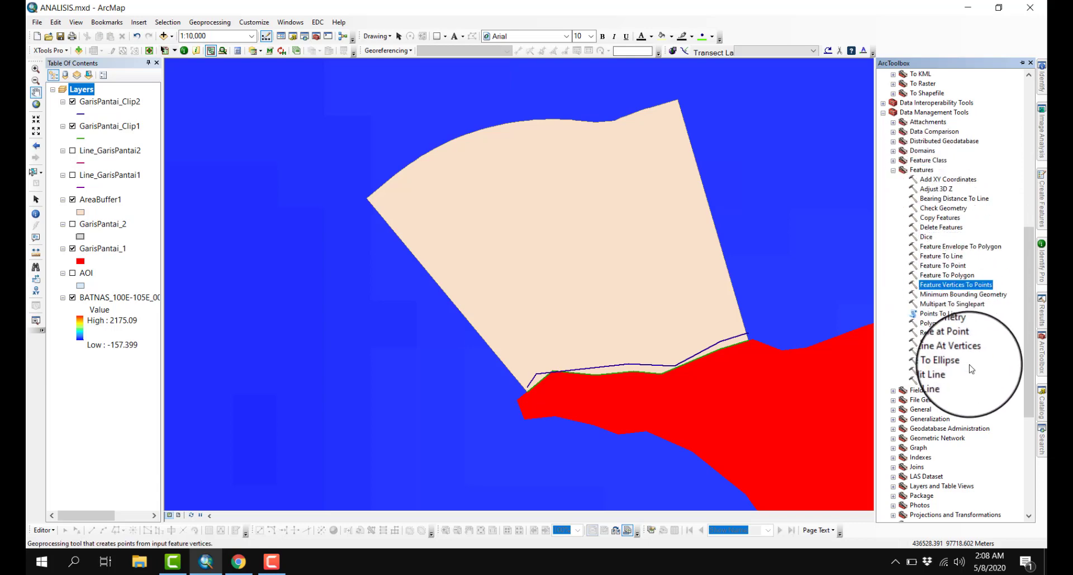
double_click(960, 285)
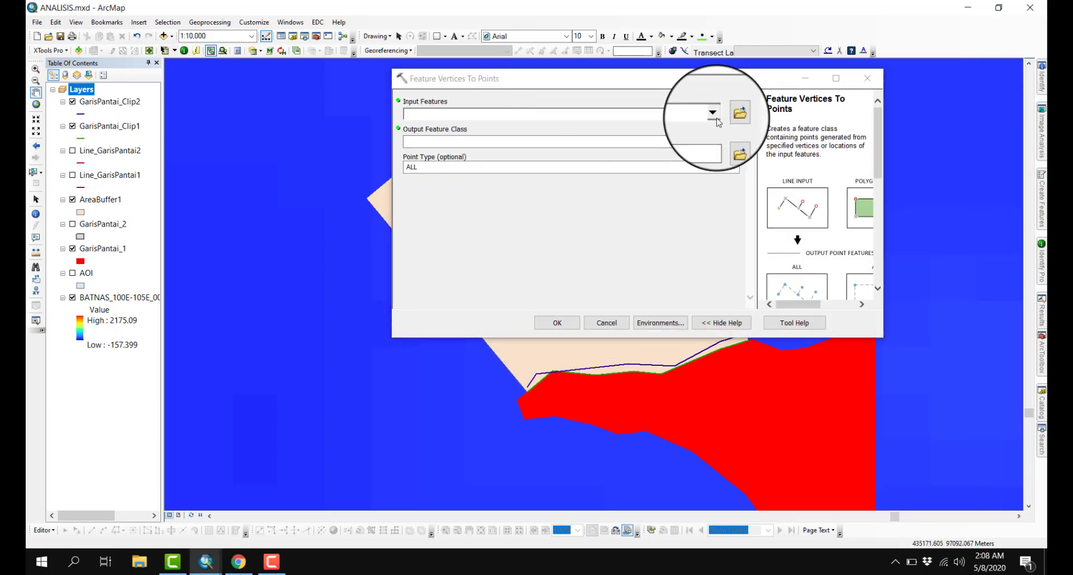
left_click(715, 115)
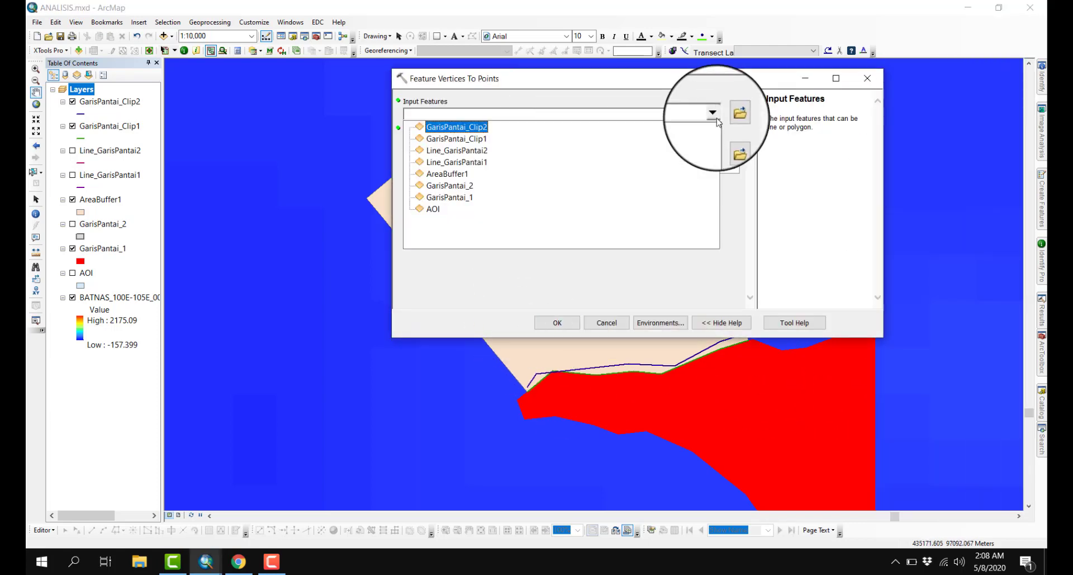
left_click(464, 176)
- Name the output feature class Point_Slope in SHP.gdb and run the tool with point type ALL
left_click(731, 143)
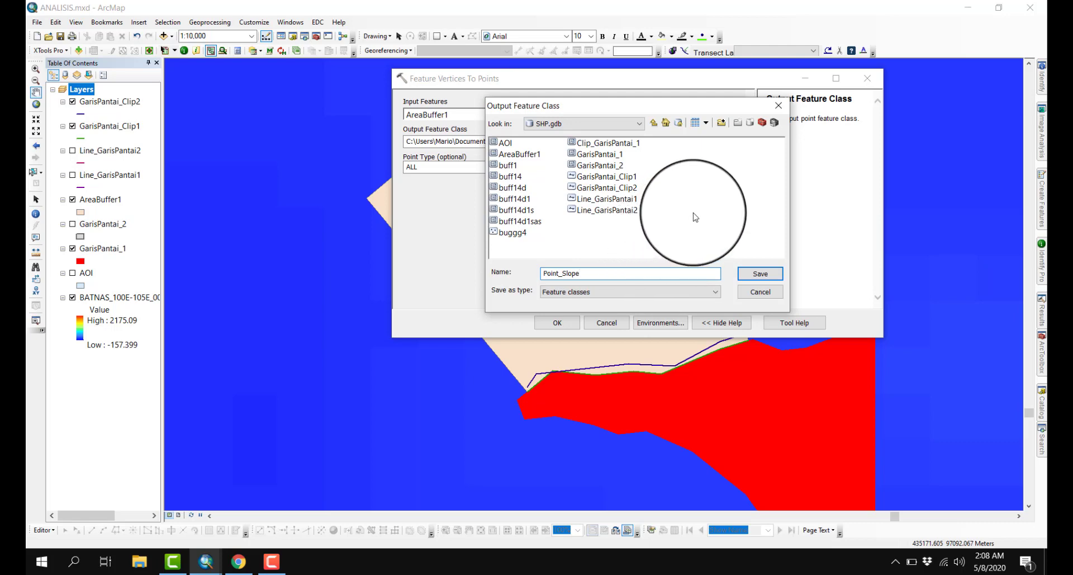
key("Return")
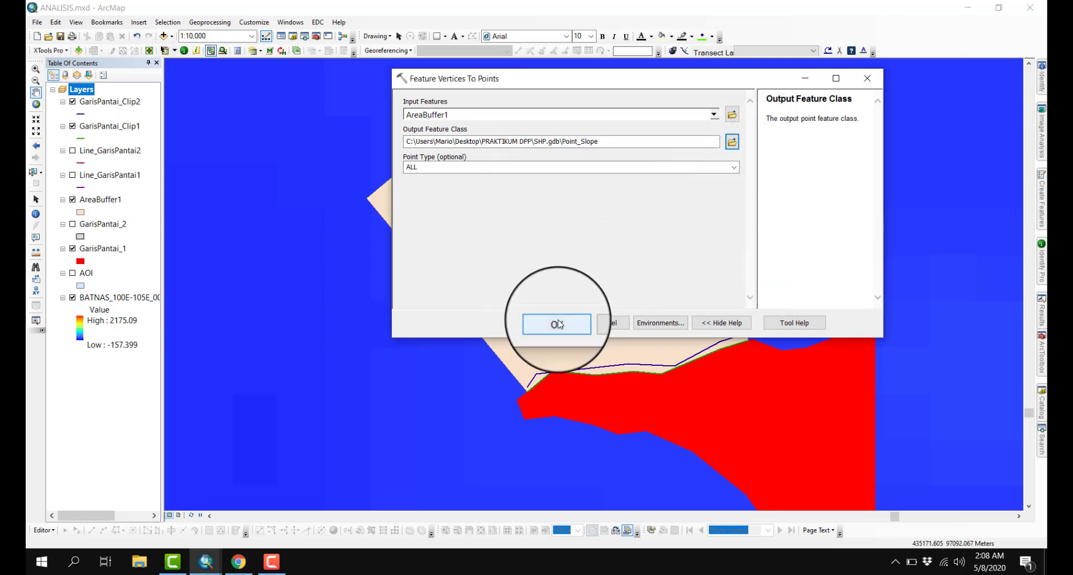
left_click(557, 324)
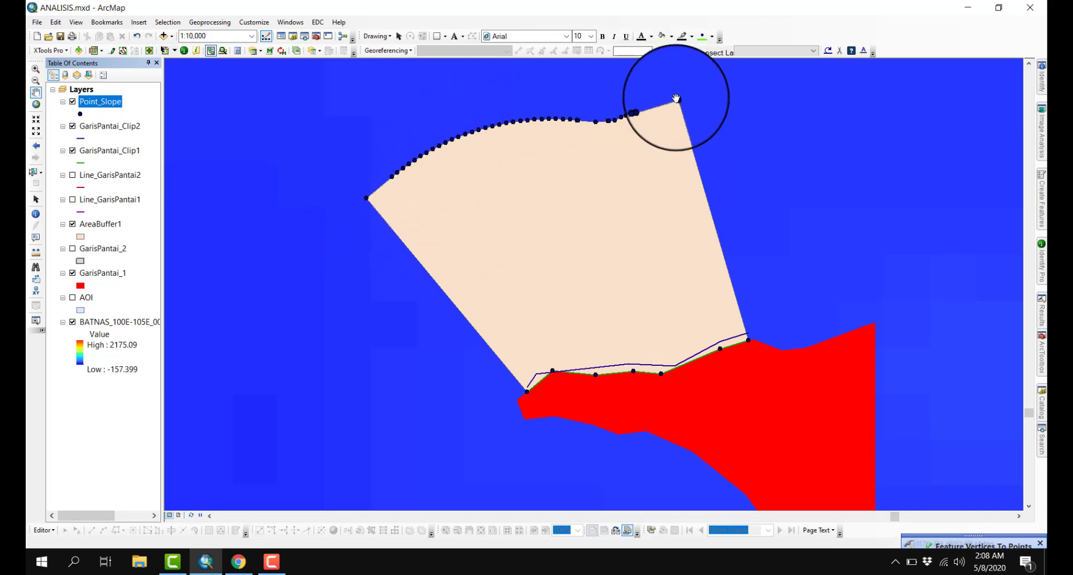
- Hide the GarisPantai_Clip2, GarisPantai_Clip1, GarisPantai_1 and AreaBuffer1 layers so that only the Point_Slope points remain over the bathymetry
left_click_drag(685, 412, 655, 321)
left_click_drag(476, 262, 472, 388)
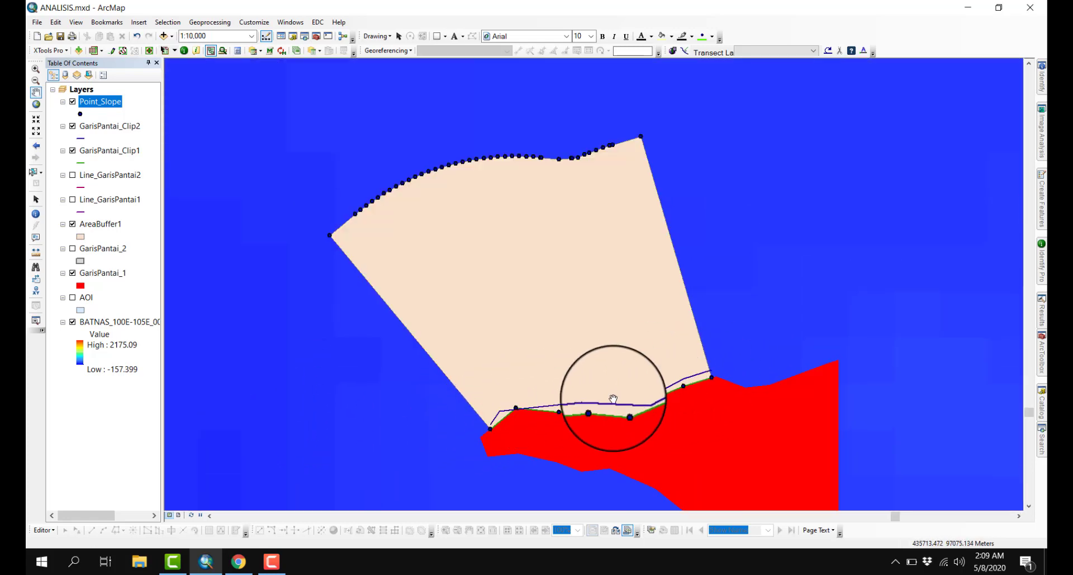
left_click(72, 126)
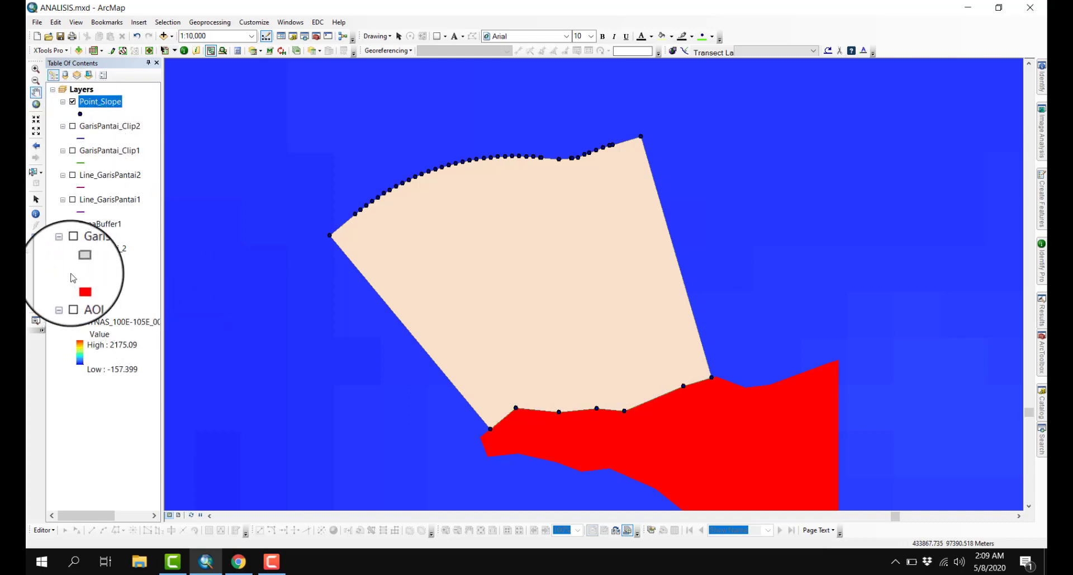
left_click(72, 274)
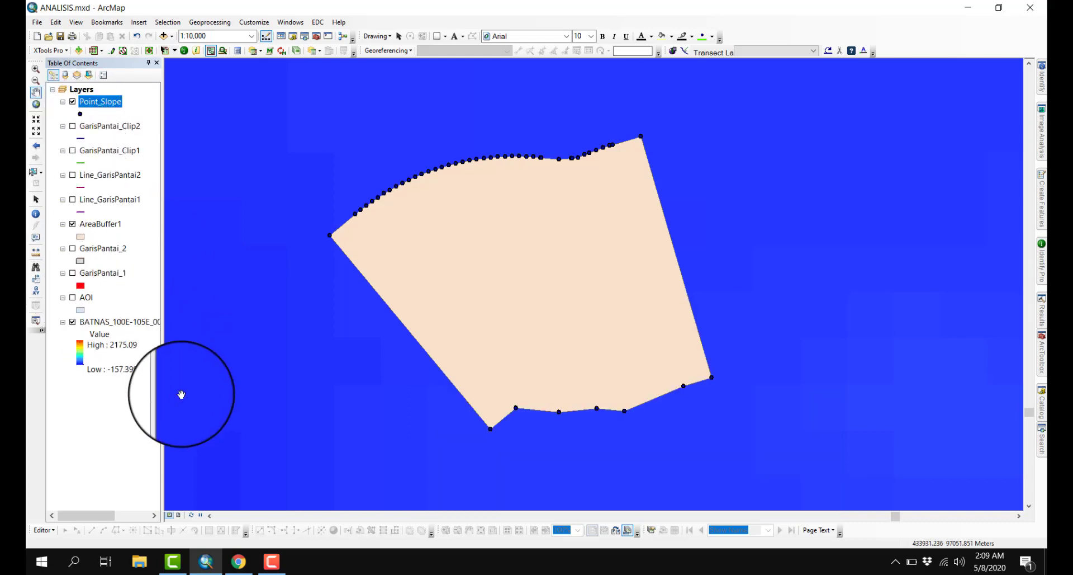
left_click(72, 224)
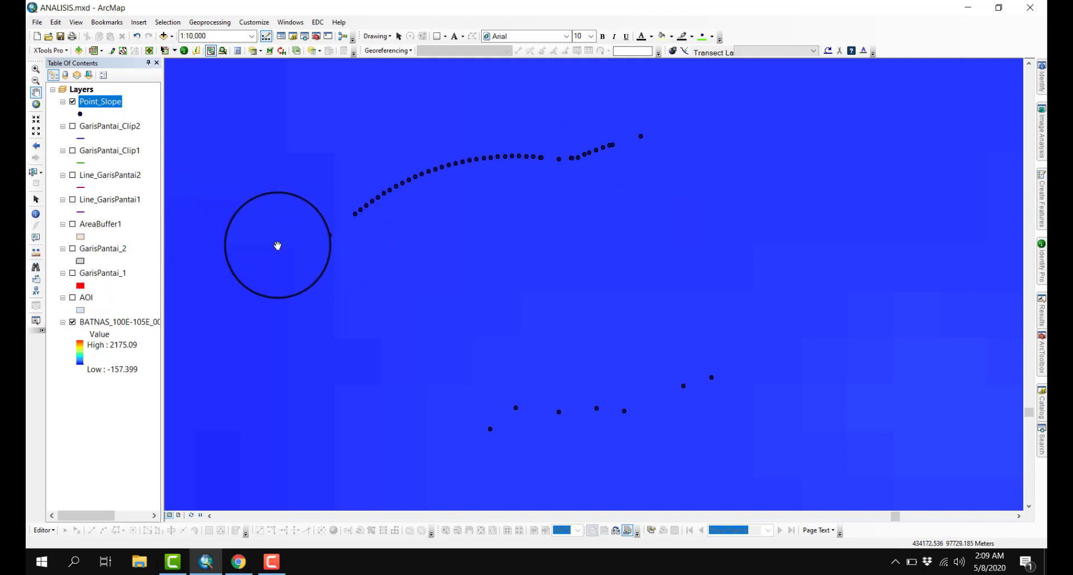
- Compare the Point_Slope points with Line_GarisPantai1 and AreaBuffer1 by showing both layers, and hide them again
left_click(73, 200)
left_click_drag(590, 416, 528, 285)
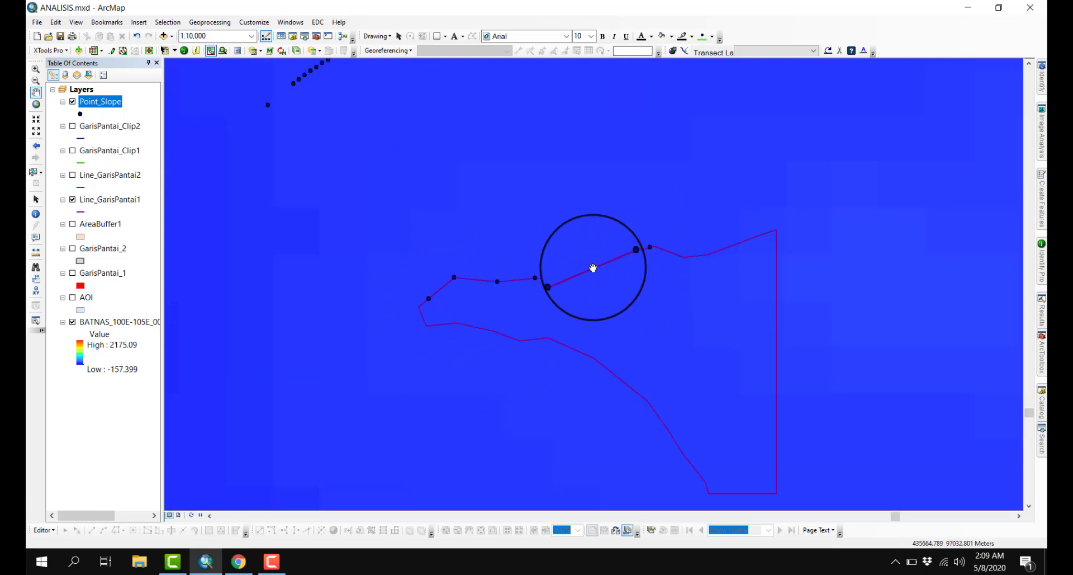
left_click_drag(583, 242, 709, 371)
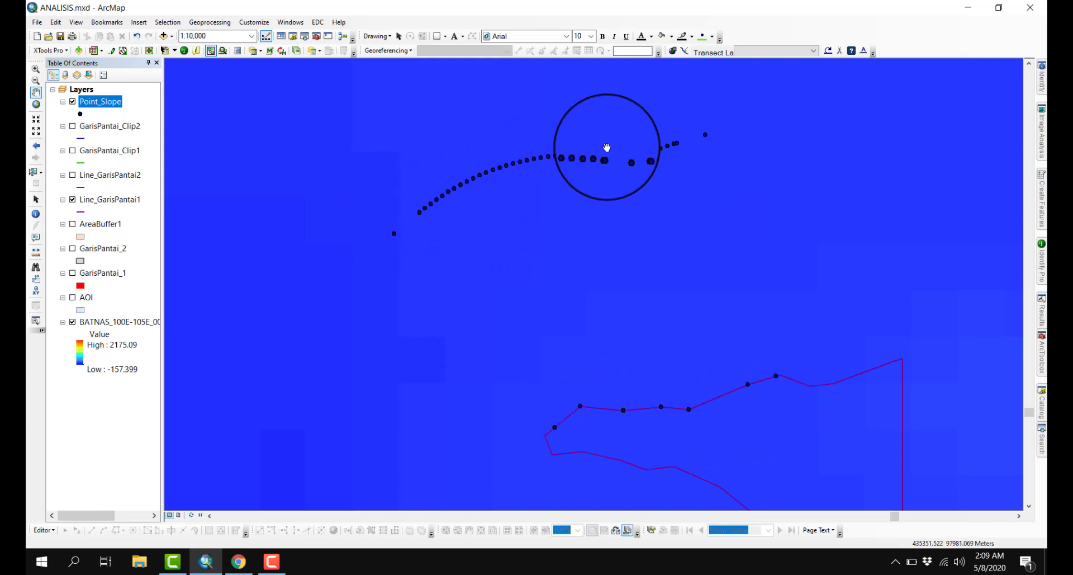
left_click(72, 223)
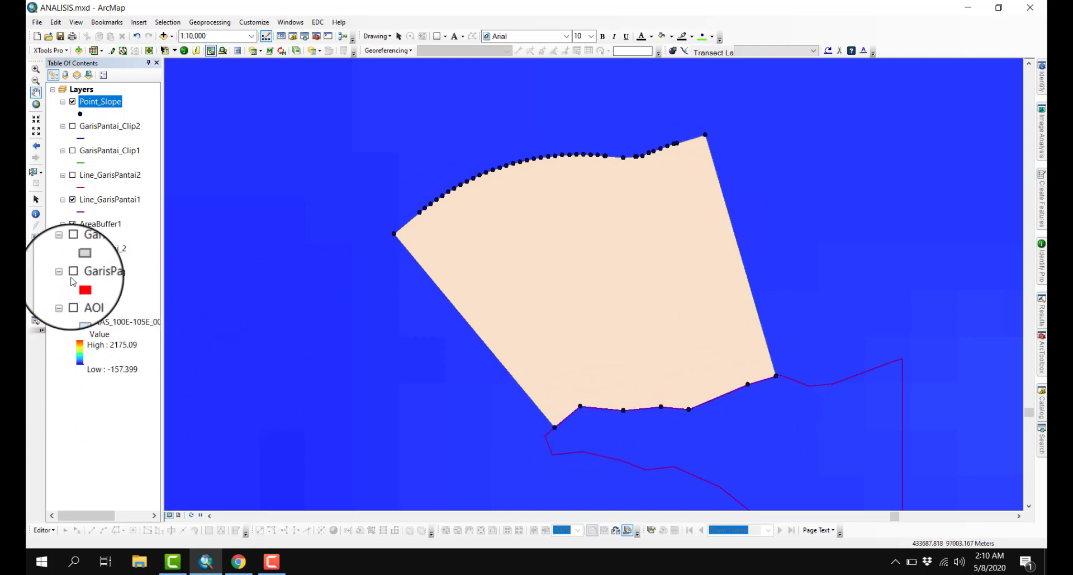
left_click(73, 200)
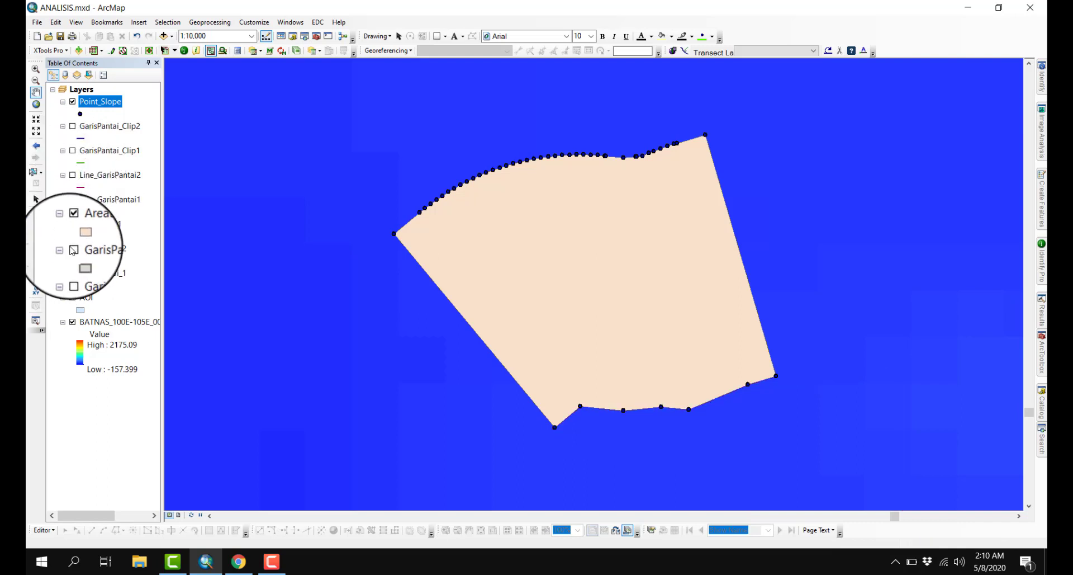
left_click(72, 223)
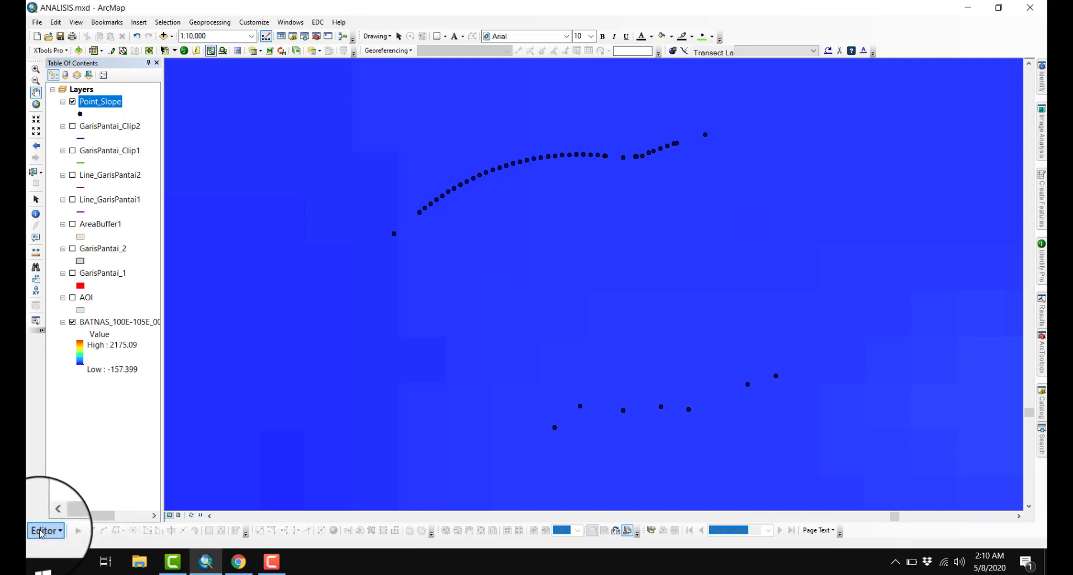
- Start an edit session on the Point_Slope layer
left_click(41, 531)
left_click(70, 335)
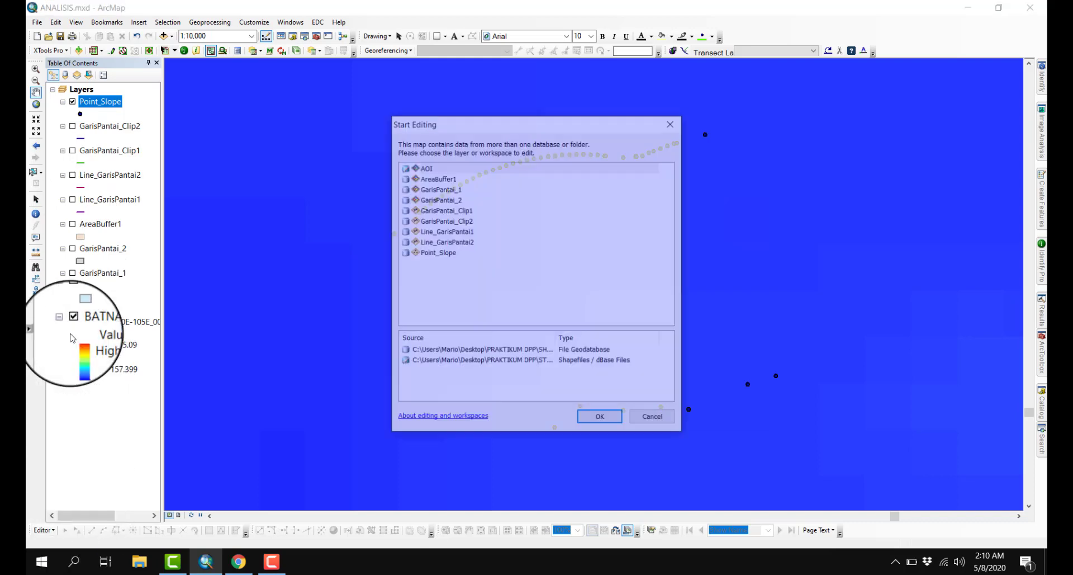
left_click(438, 256)
left_click(601, 418)
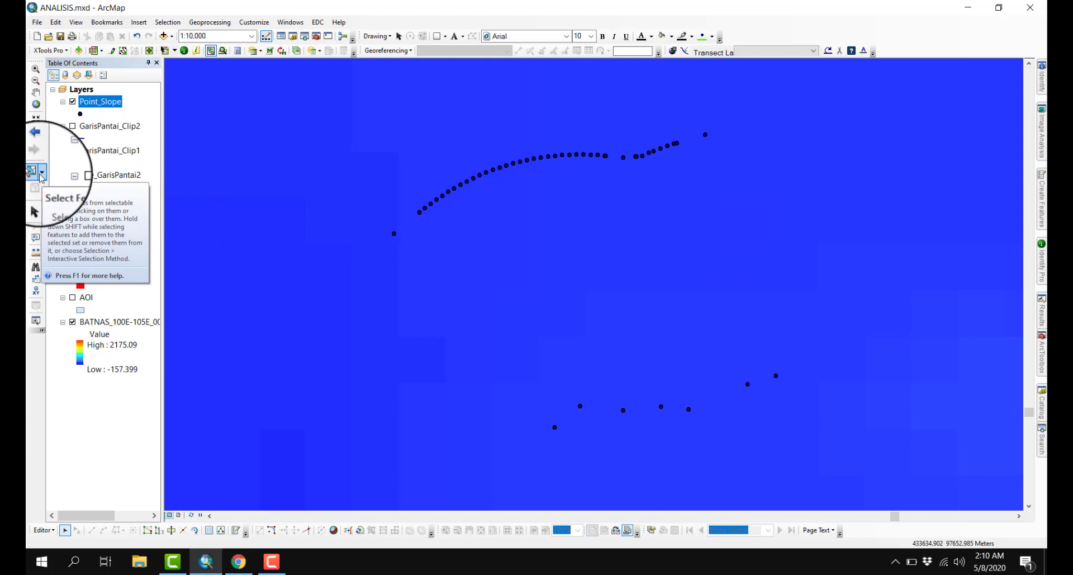
- Select the points along the coastline with a polygon selection and delete them from the Point_Slope attribute table
left_click(41, 172)
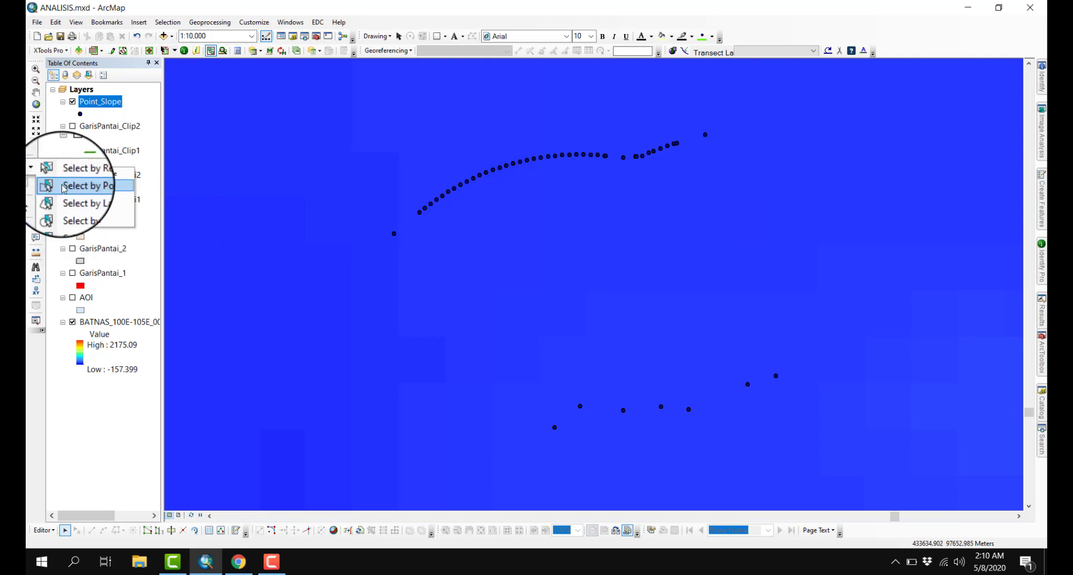
left_click(99, 186)
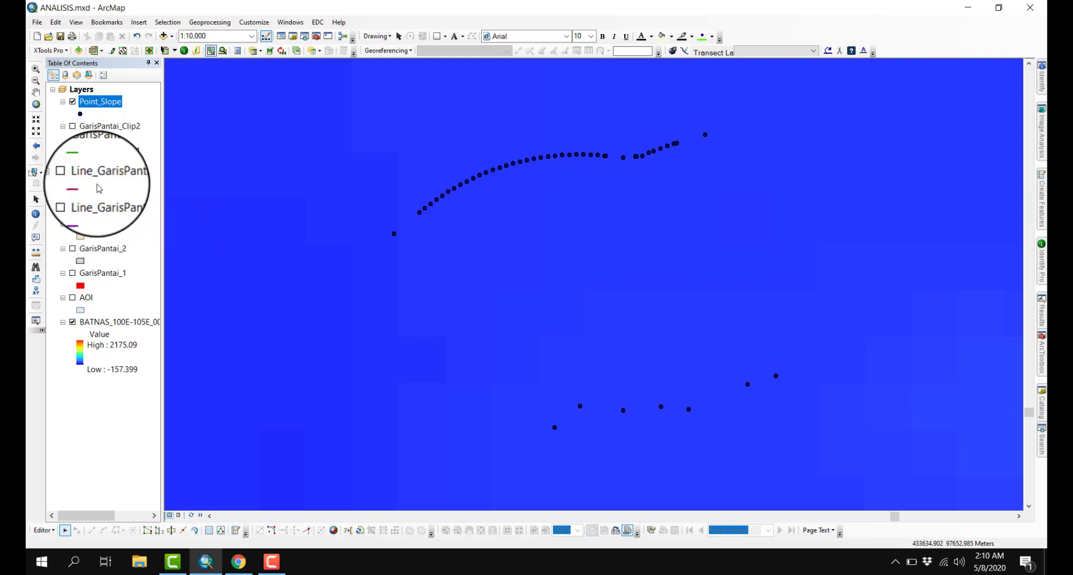
left_click(541, 454)
left_click(677, 469)
left_click(807, 433)
left_click(843, 318)
left_click(601, 348)
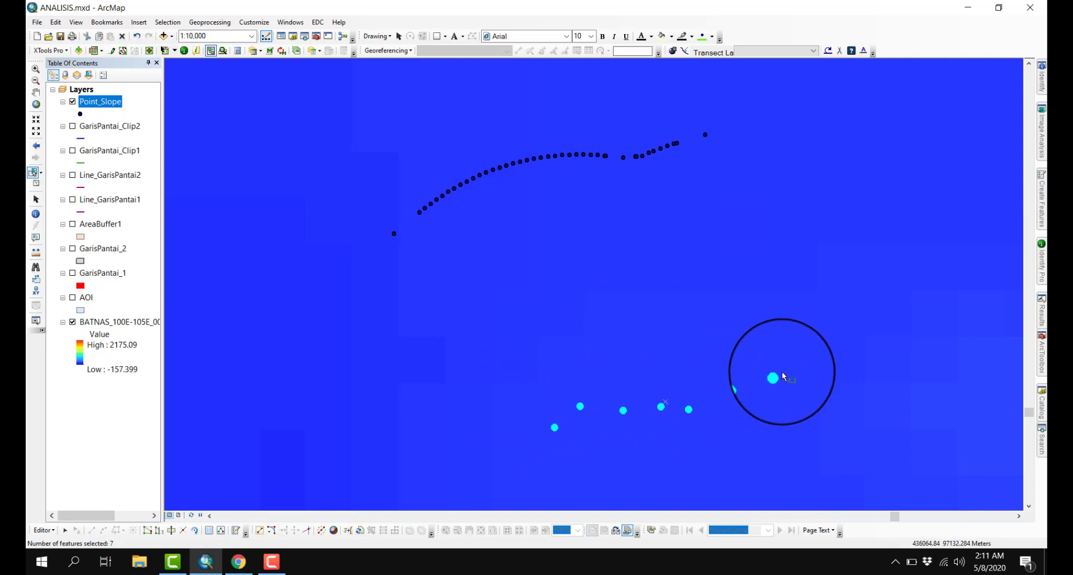
right_click(103, 107)
left_click(125, 159)
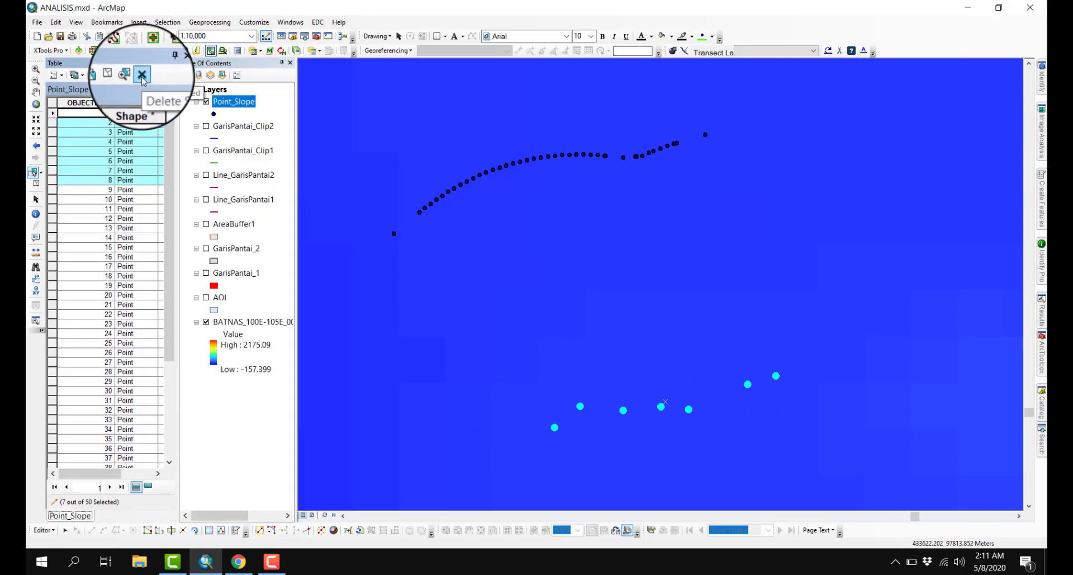
left_click(142, 75)
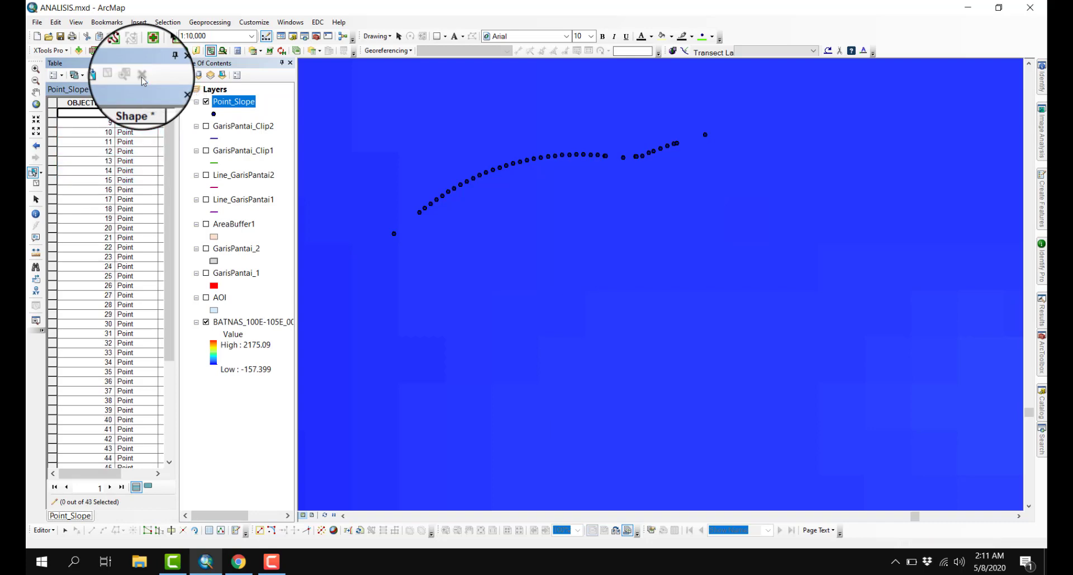
- Stop editing Point_Slope, saving the edits, and close its attribute table
left_click(43, 529)
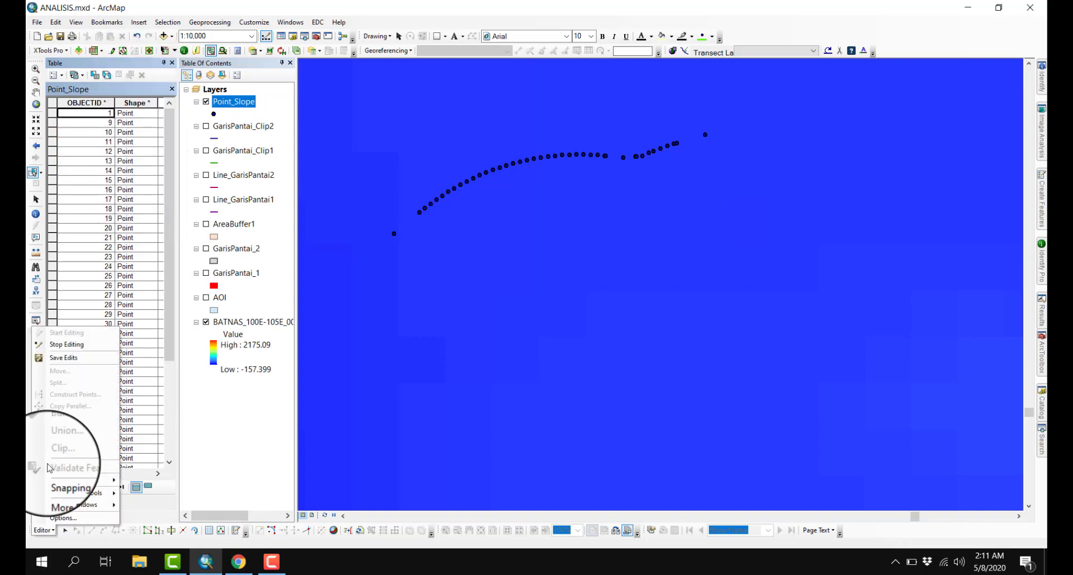
left_click(66, 358)
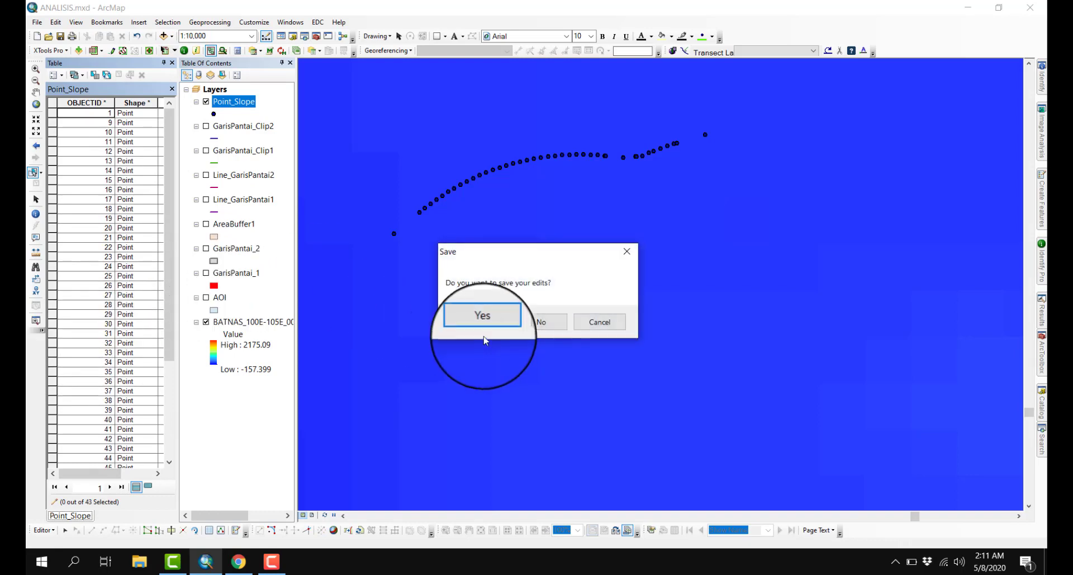
left_click(486, 327)
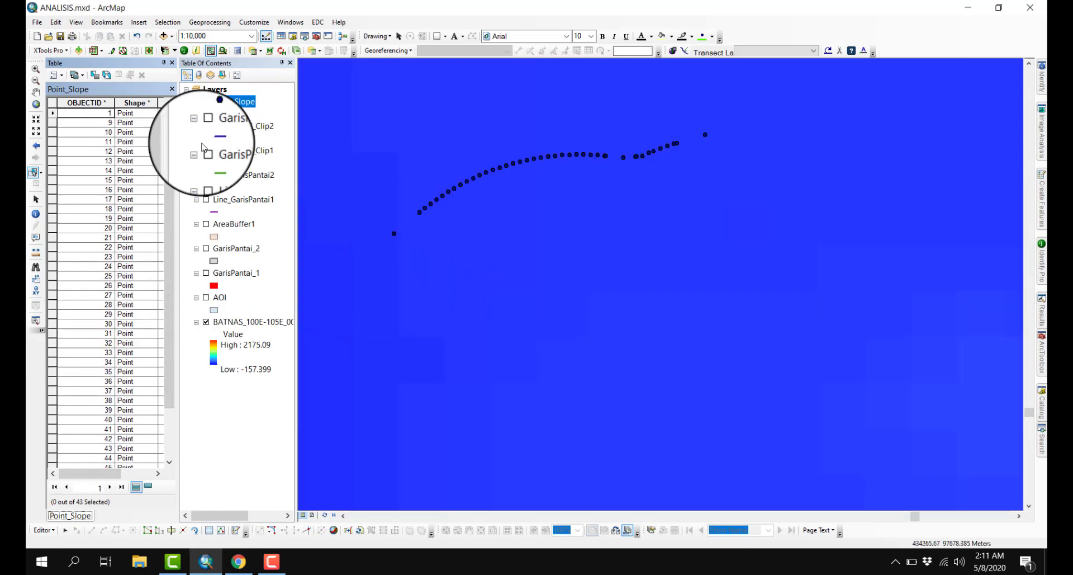
left_click(172, 63)
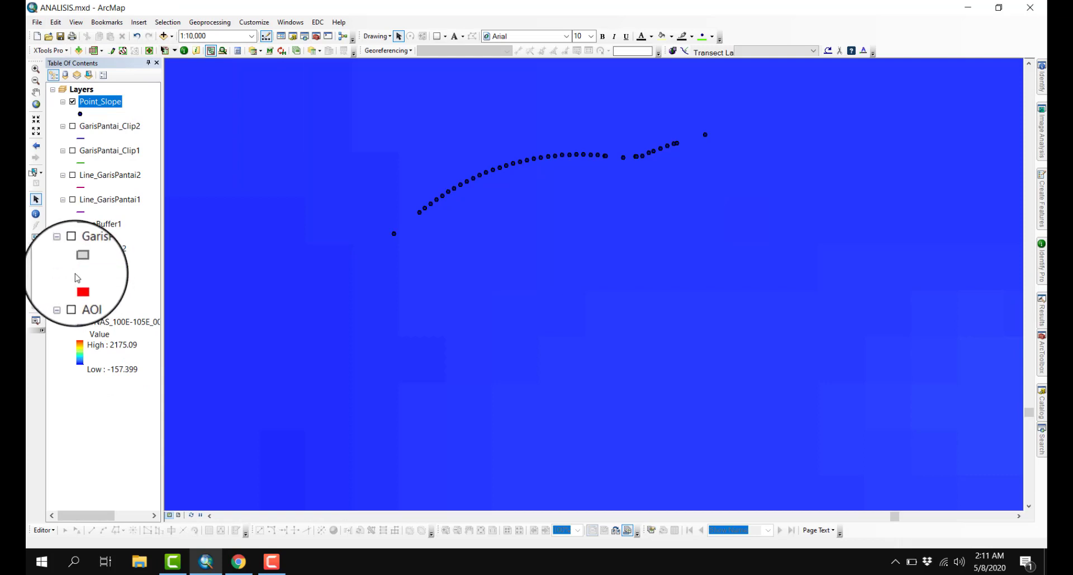
- Show the GarisPantai_1 layer and open the Point_Slope attribute table to review its fields
left_click(73, 273)
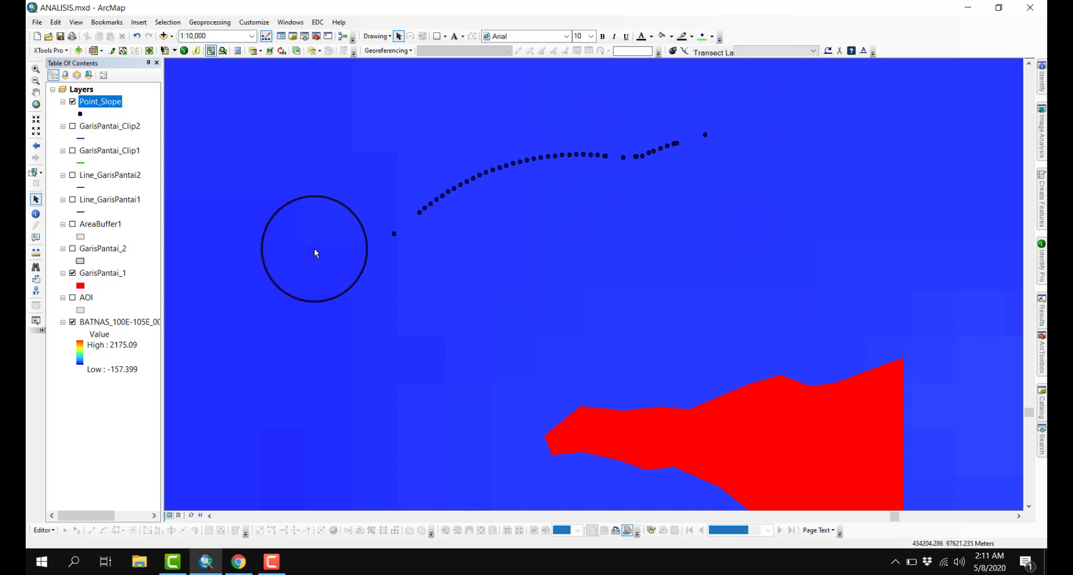
right_click(115, 108)
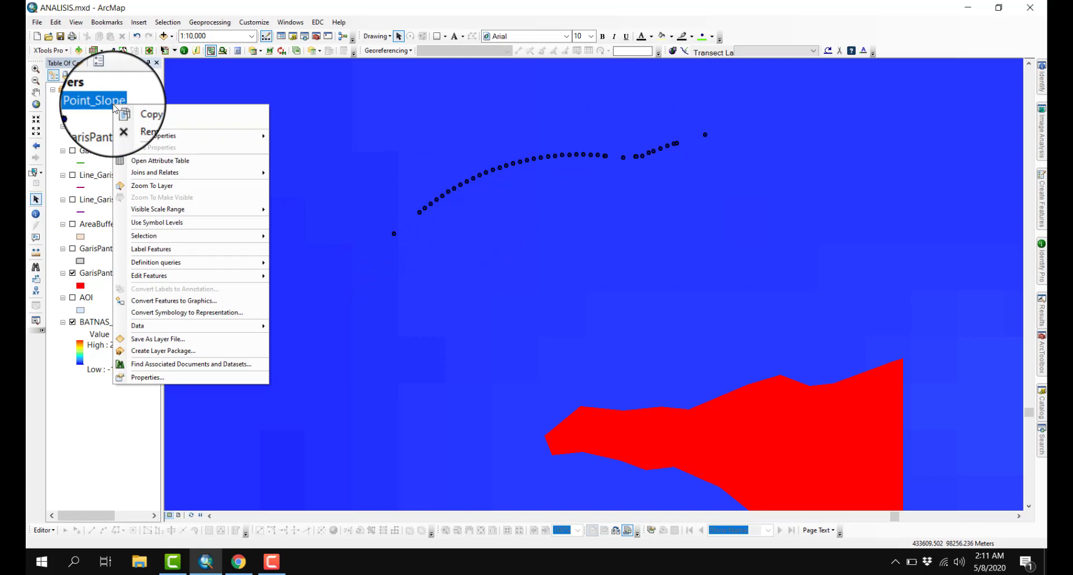
left_click(136, 161)
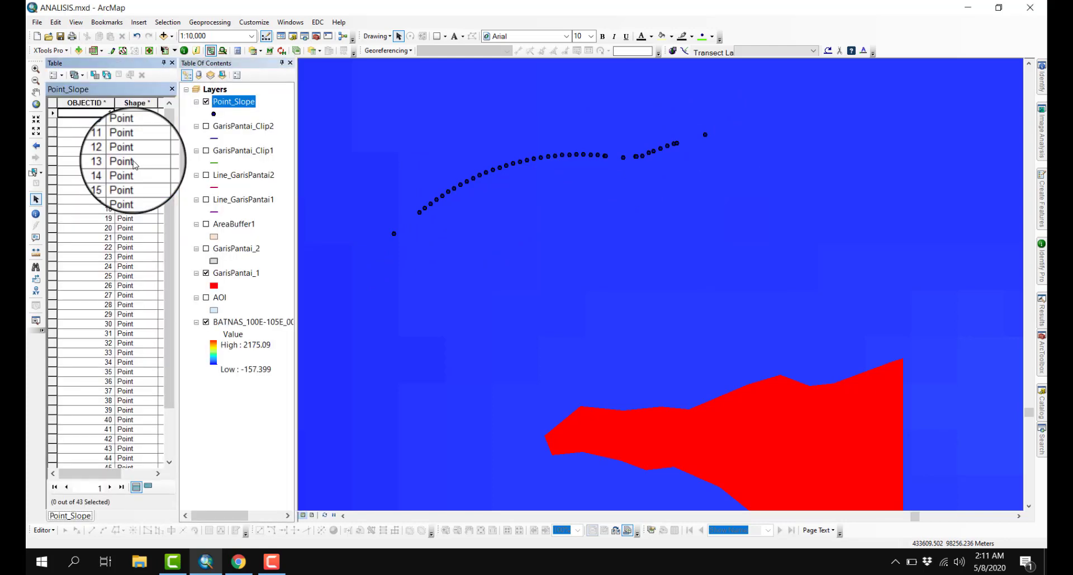
left_click_drag(101, 473, 126, 473)
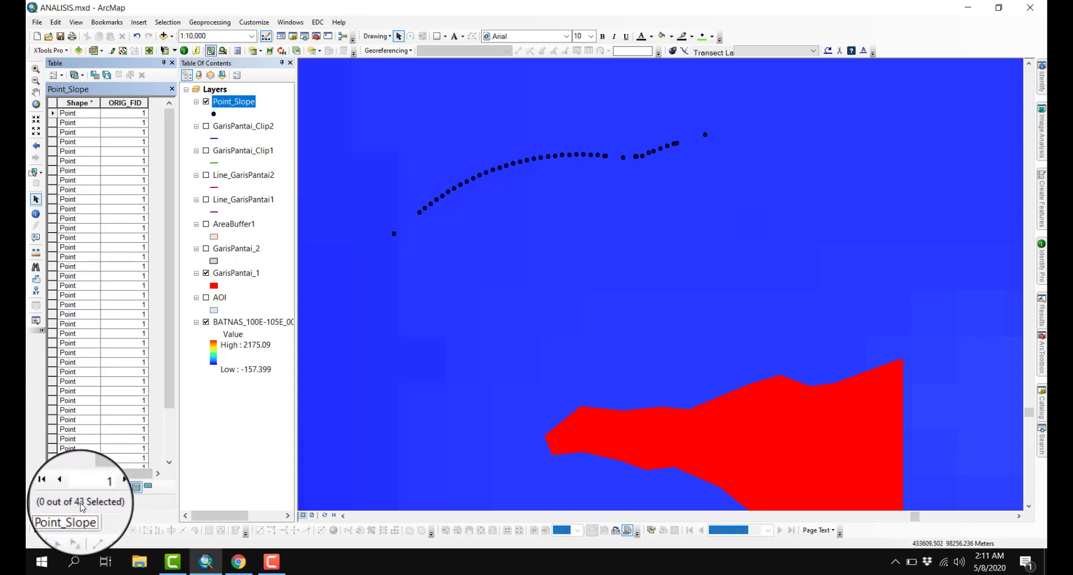
left_click_drag(123, 473, 87, 473)
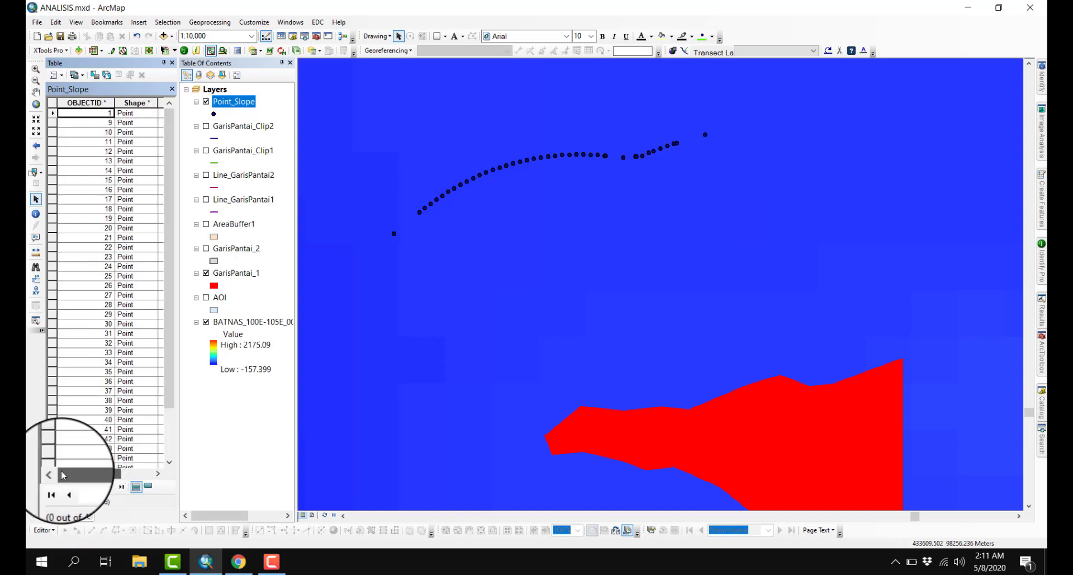
- Run Add XY Coordinates on the Point_Slope layer
left_click(317, 38)
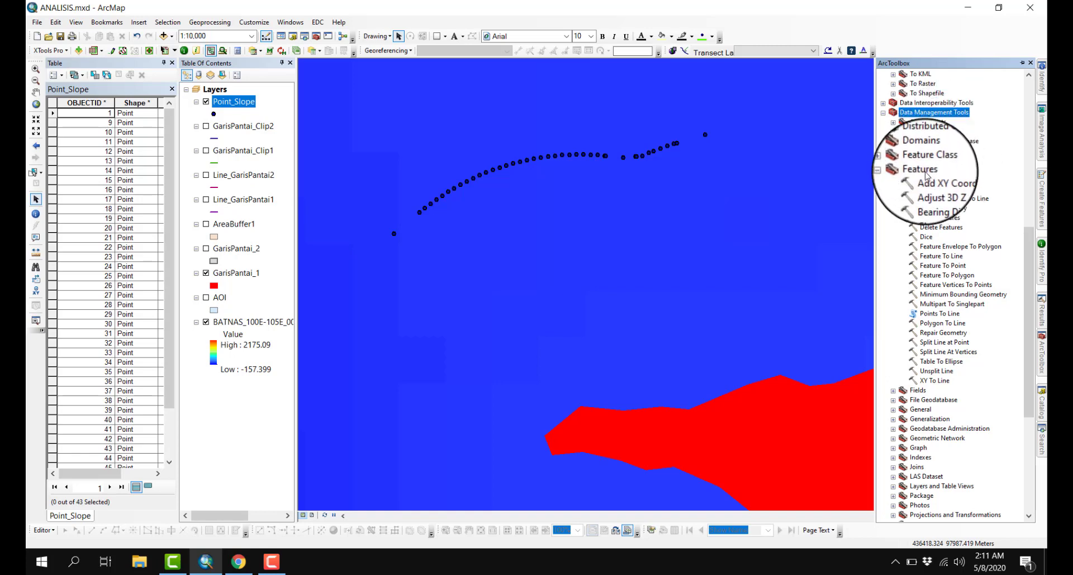
left_click(949, 183)
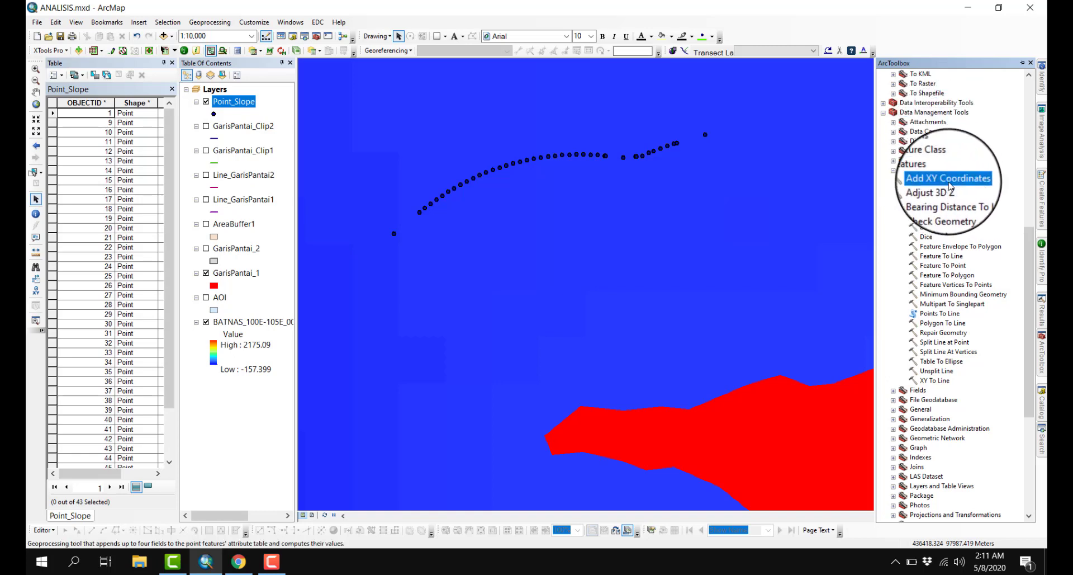
double_click(949, 179)
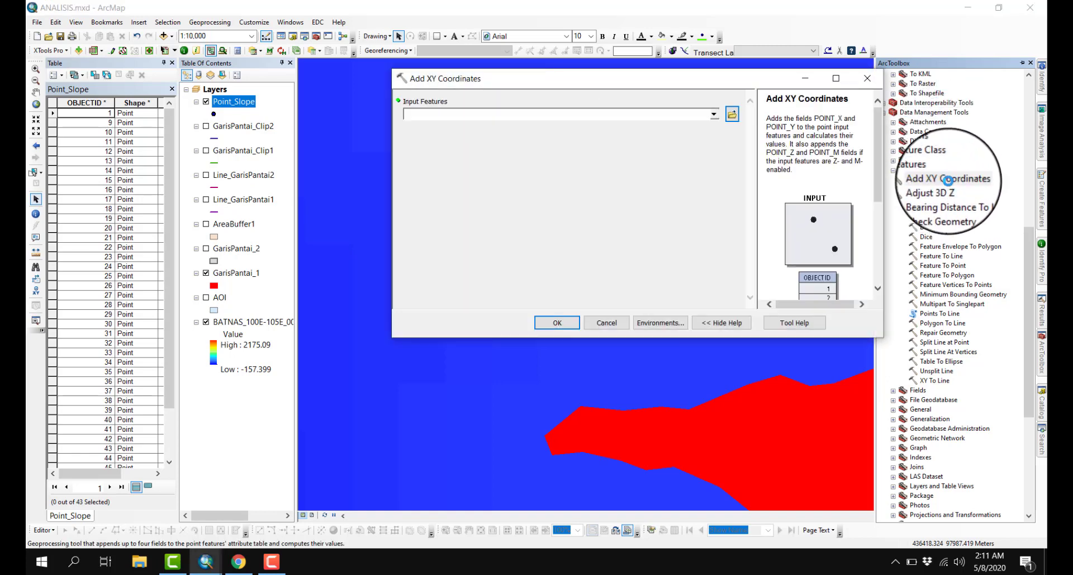
left_click(714, 114)
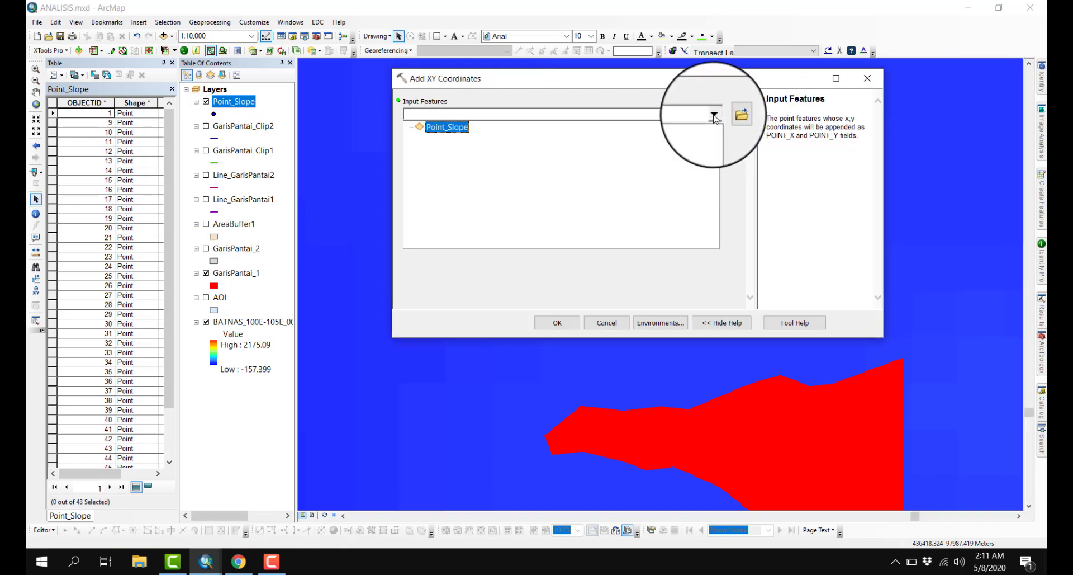
left_click(453, 129)
left_click(557, 323)
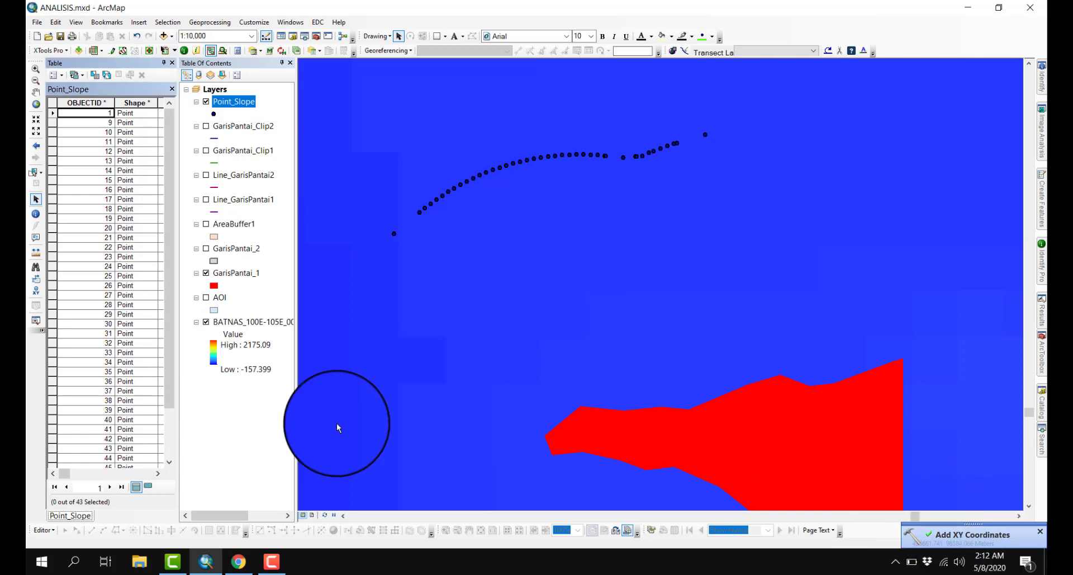
- Check the POINT_X and POINT_Y fields in the Point_Slope attribute table, and close the table
left_click_drag(64, 474, 137, 470)
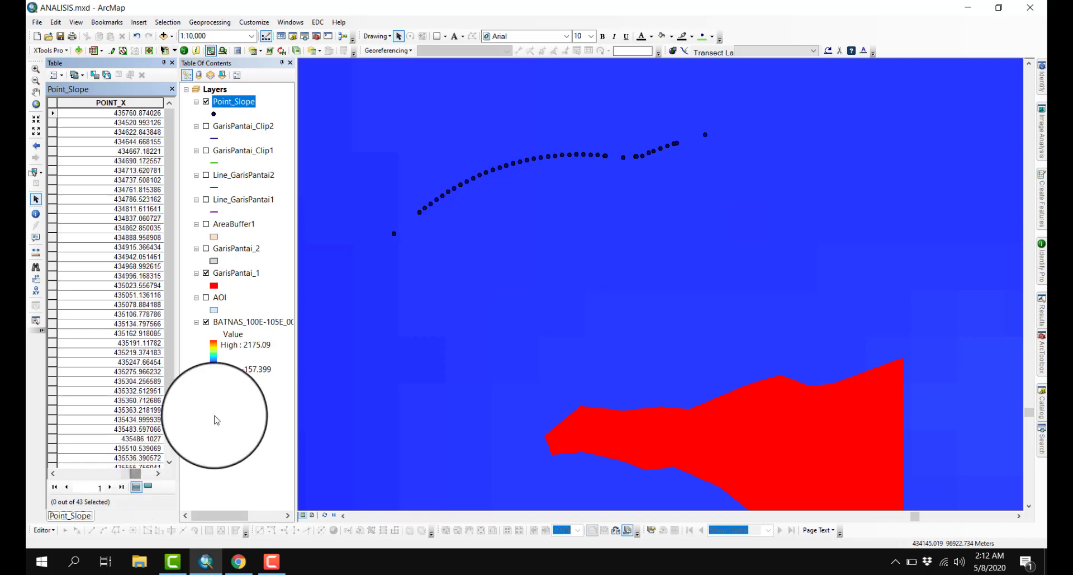
mouse_move(144, 476)
left_mouse_down()
mouse_move(134, 476)
mouse_move(148, 474)
left_mouse_up()
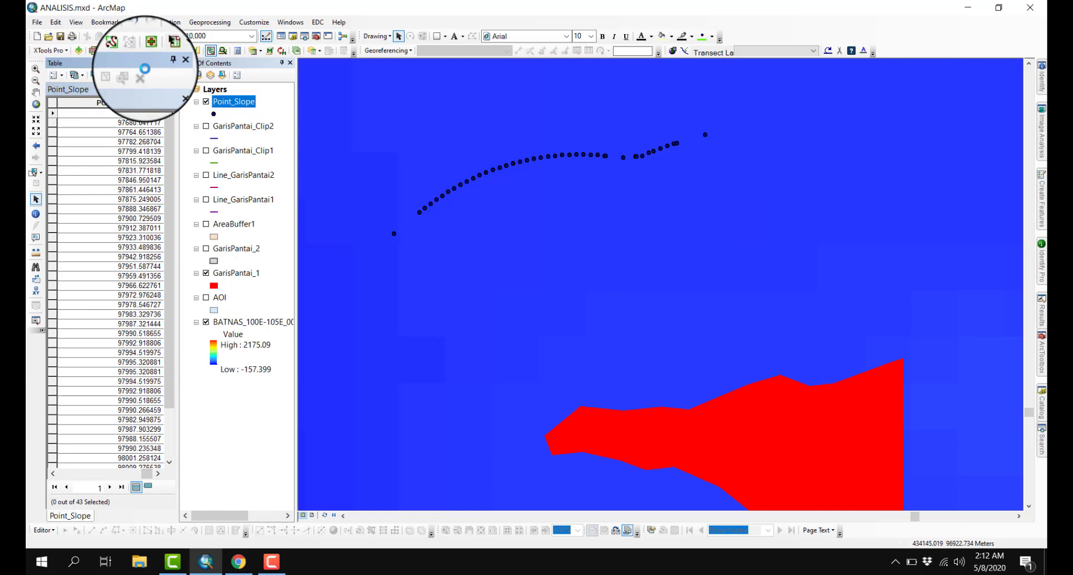
left_click(172, 62)
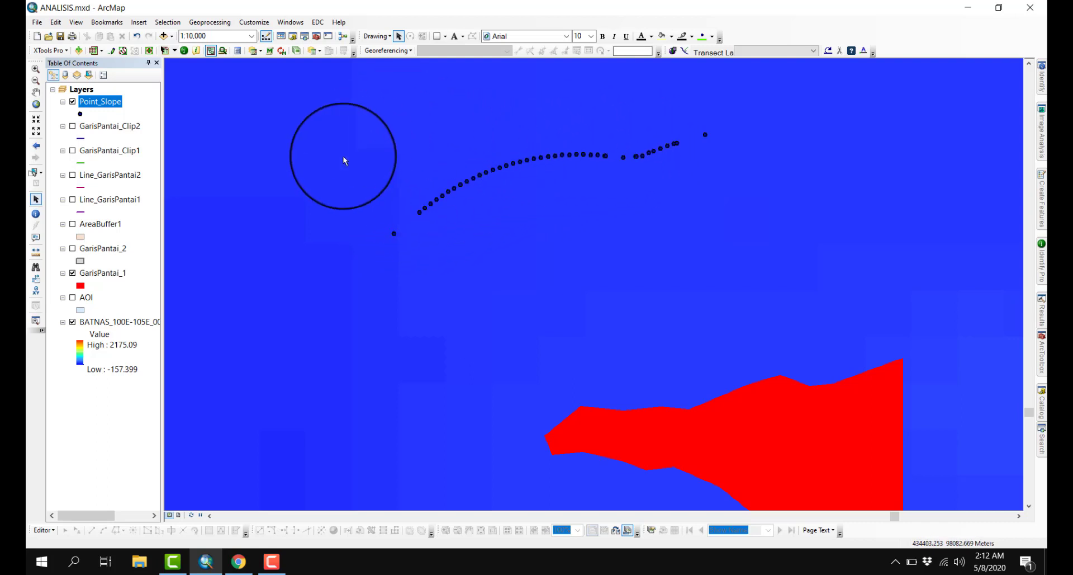
- Run the Spatial Analyst tool Extract Multi Values to Points with Point_Slope as input points and BATNAS_100E-105E_000-05N_MSL_v1.1.tif as input raster
left_click(81, 322)
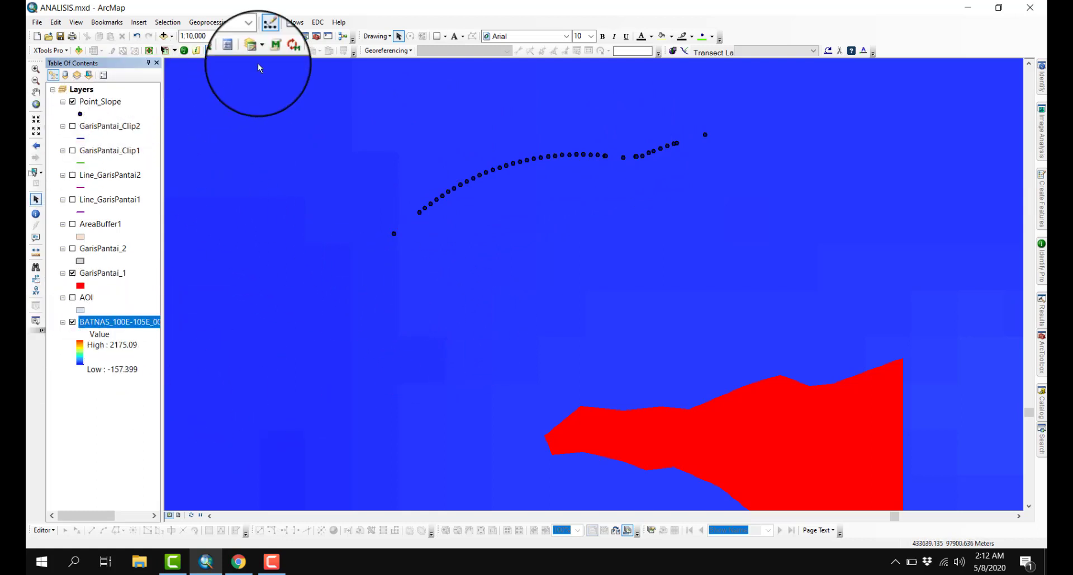
left_click(319, 37)
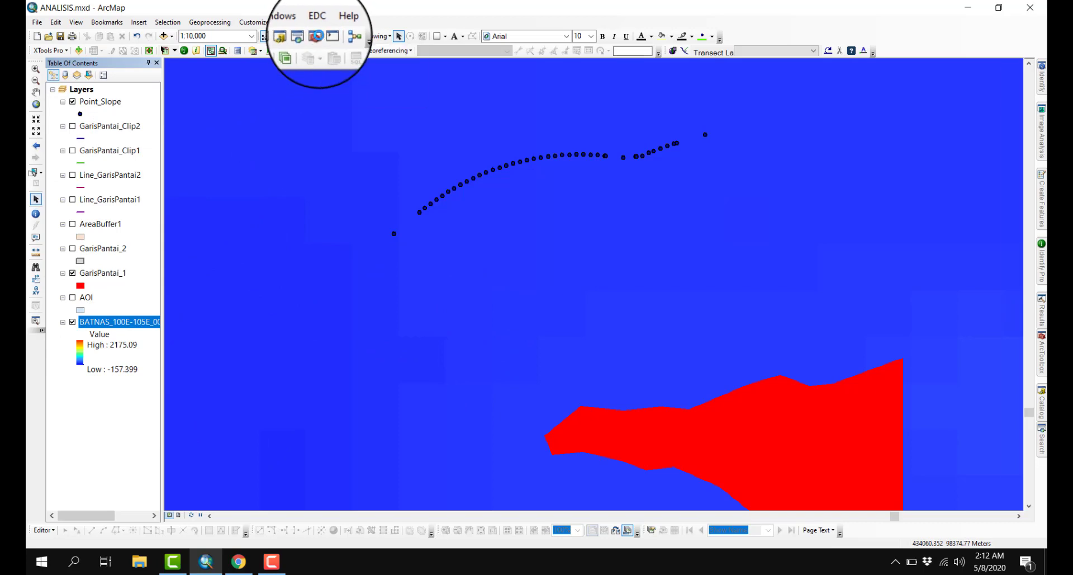
scroll(957, 193, "down", 8)
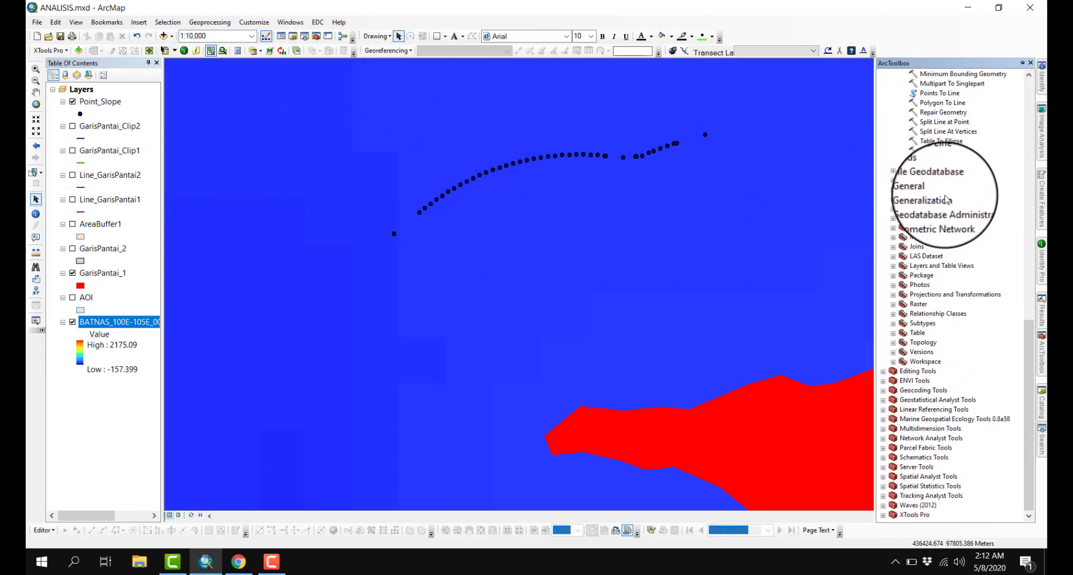
left_click(923, 480)
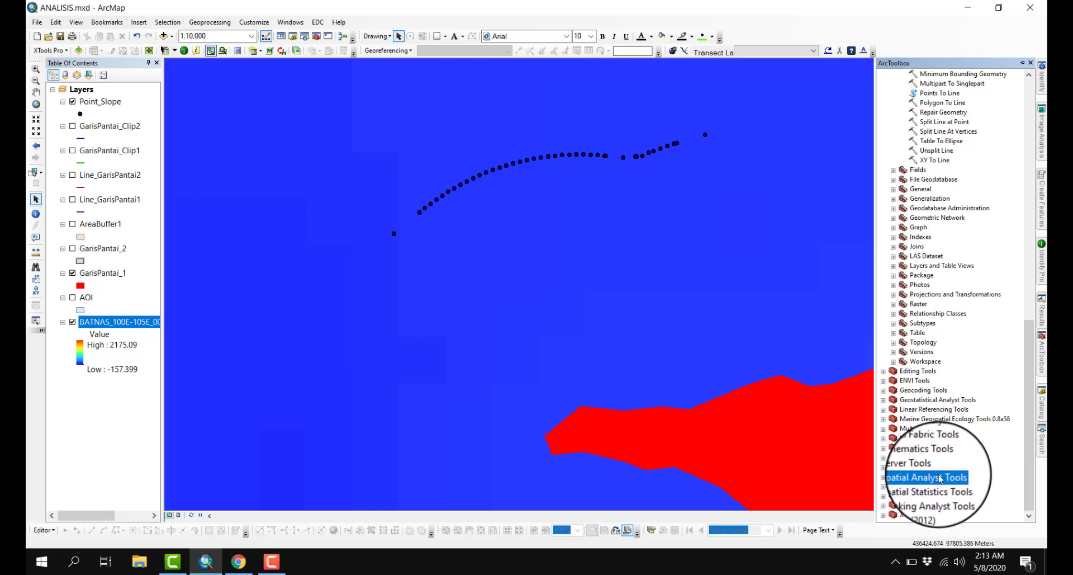
left_click(884, 478)
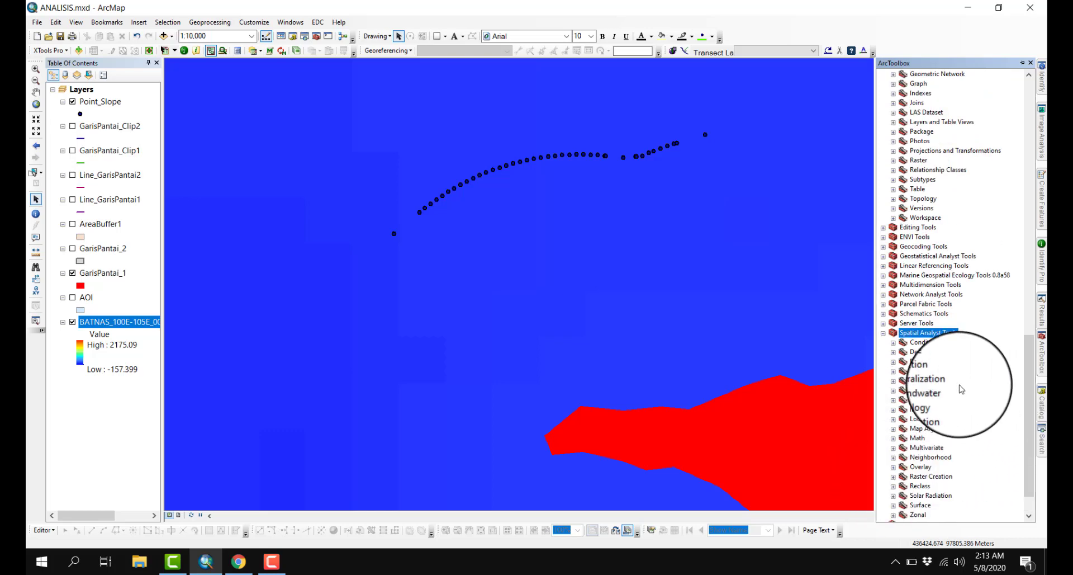
left_click(924, 334)
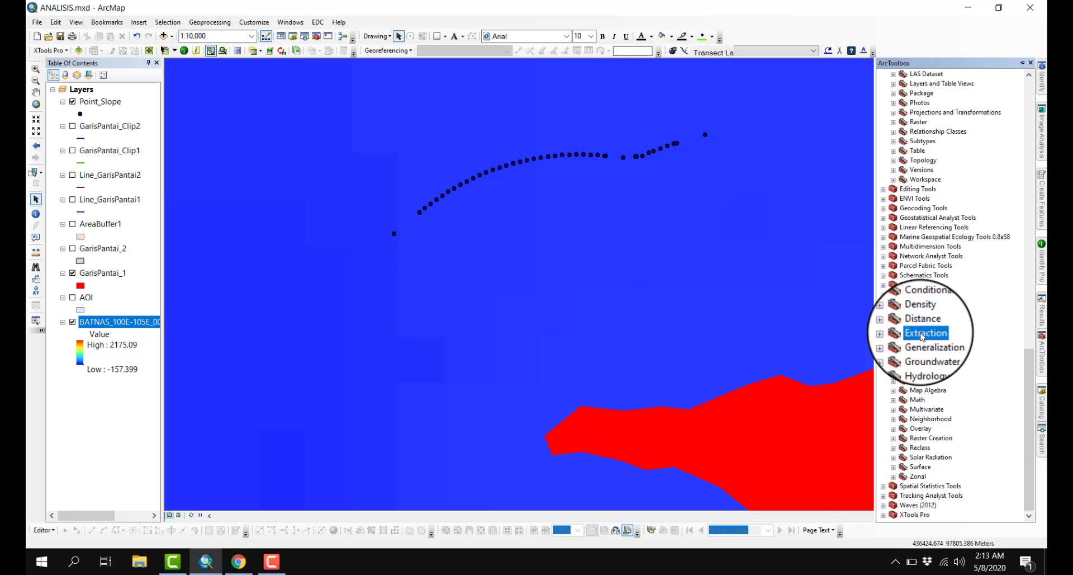
double_click(924, 334)
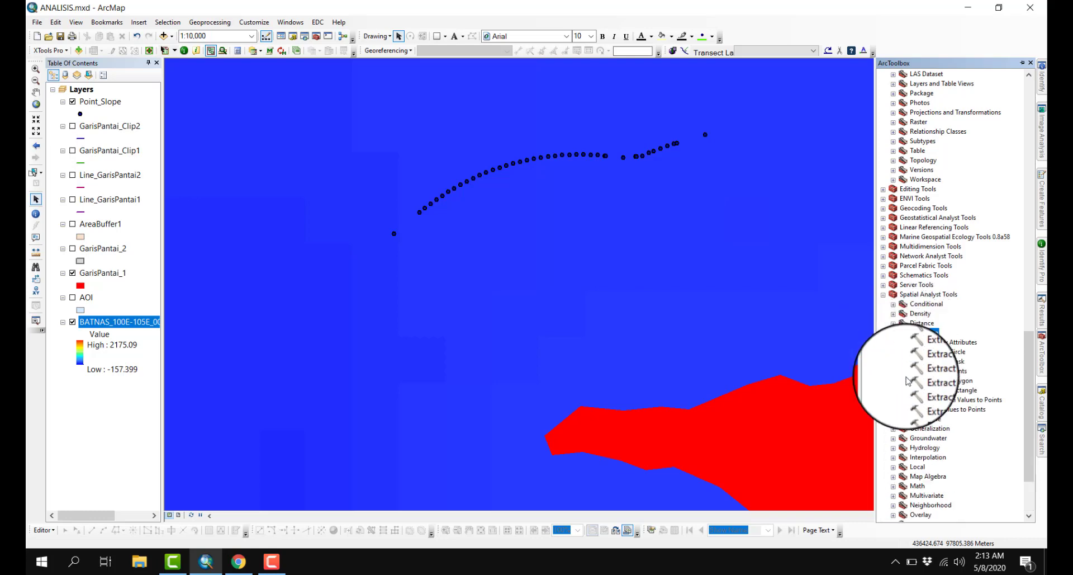
left_click(956, 403)
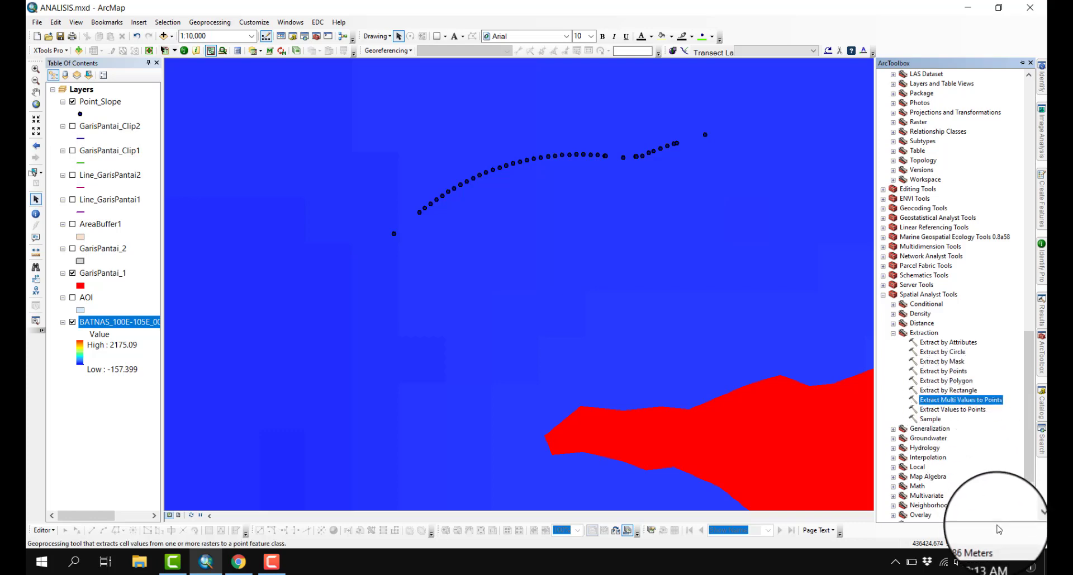
double_click(974, 405)
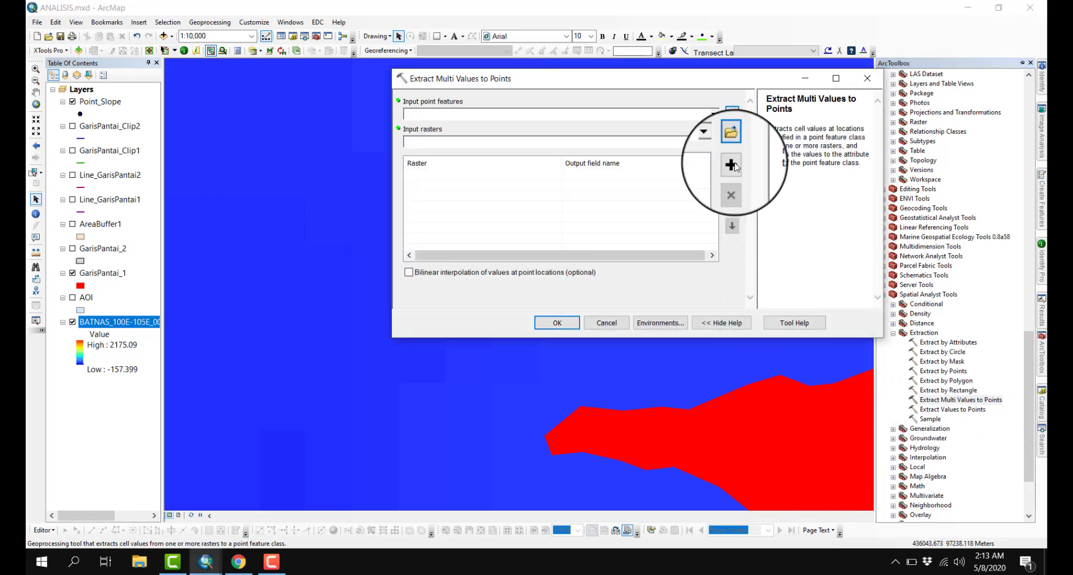
left_click(713, 114)
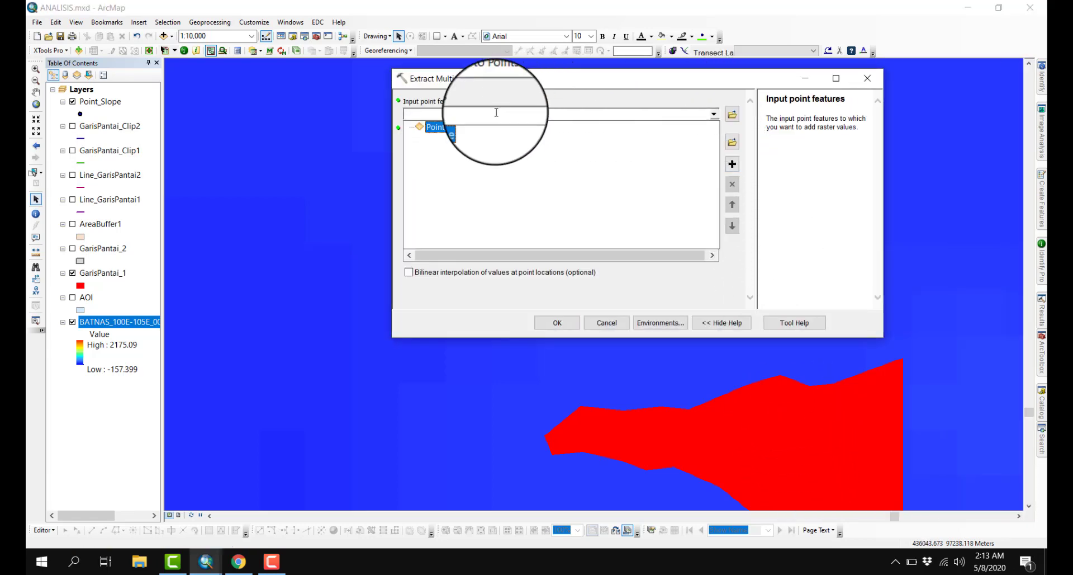
left_click(465, 134)
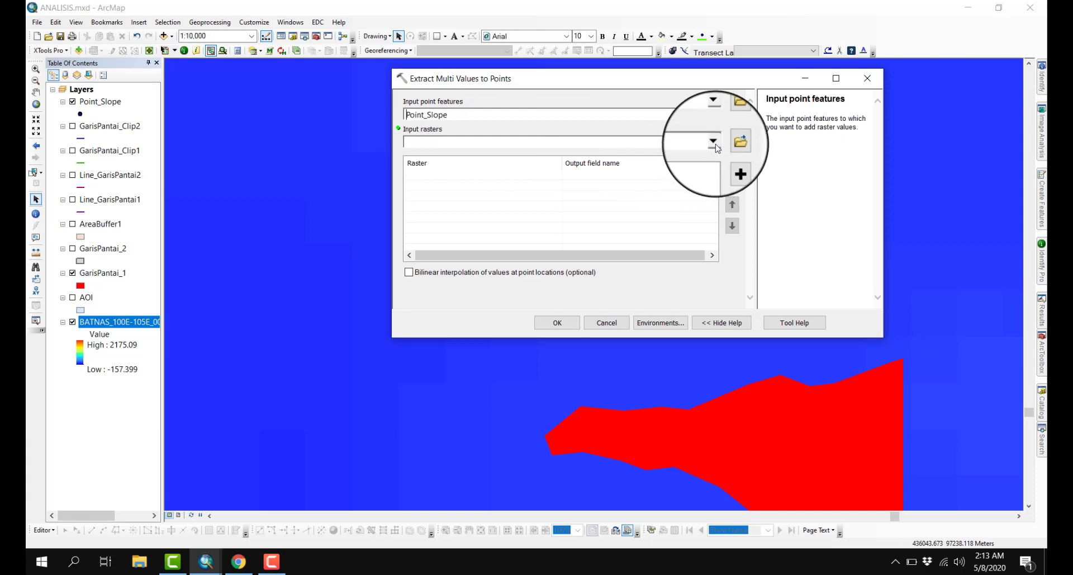
left_click(714, 141)
left_click(521, 159)
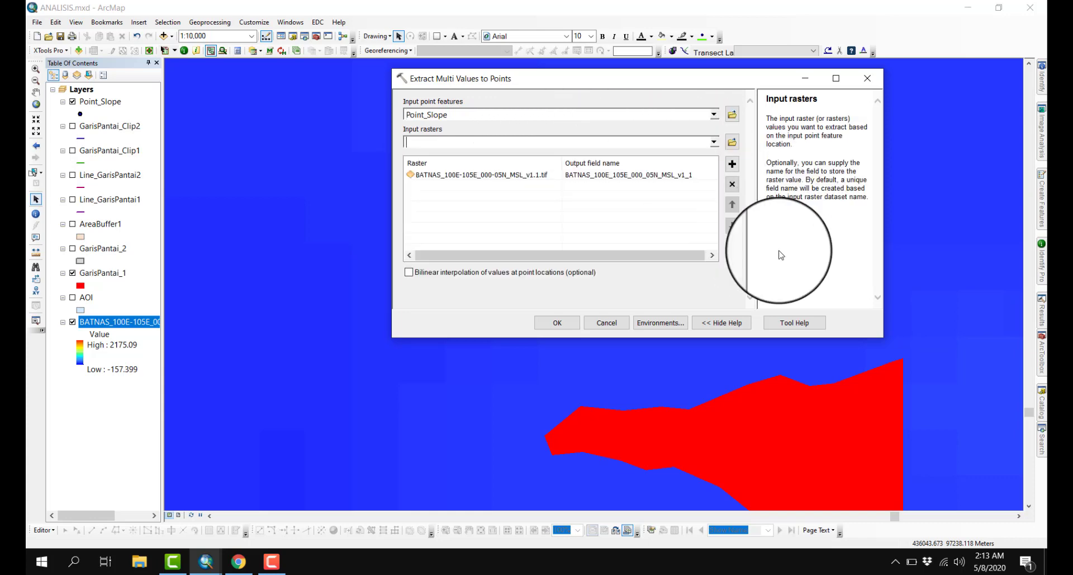
left_click(556, 323)
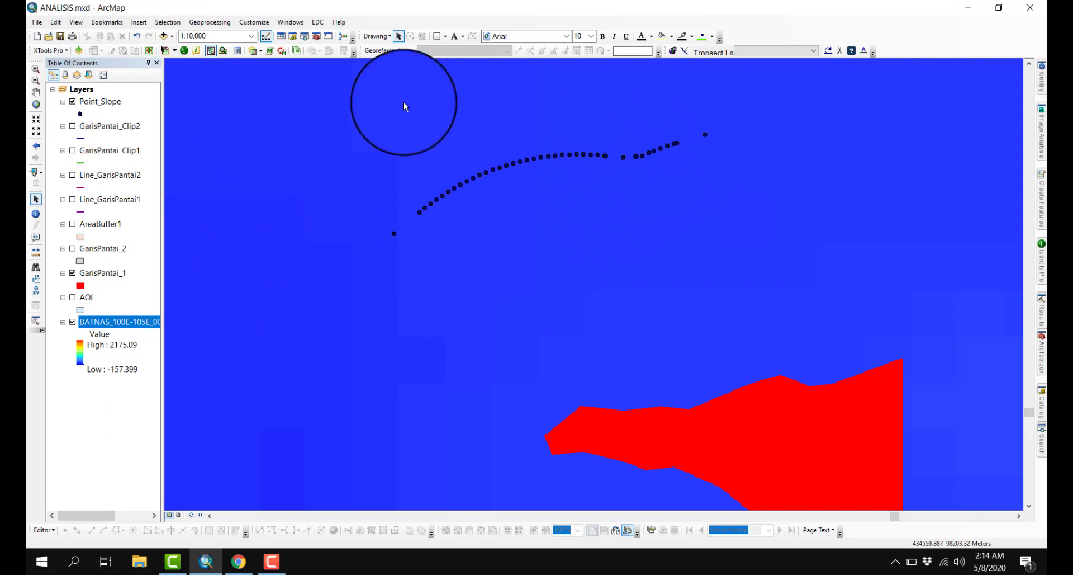
- Examine the extracted BATNAS depth values in the Point_Slope attribute table, and close the table
right_click(110, 105)
left_click(143, 154)
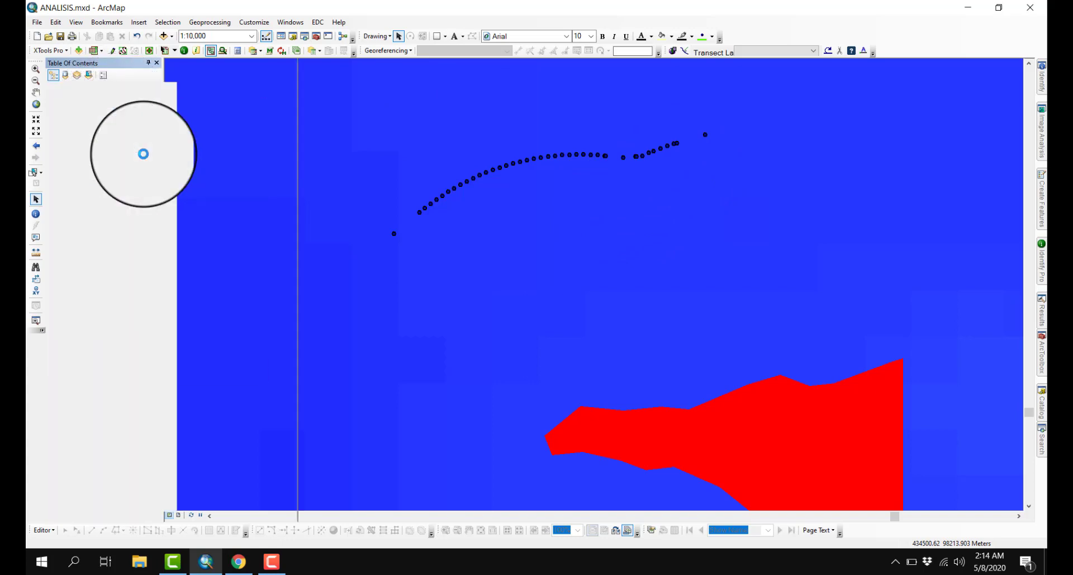
left_click_drag(71, 476, 146, 474)
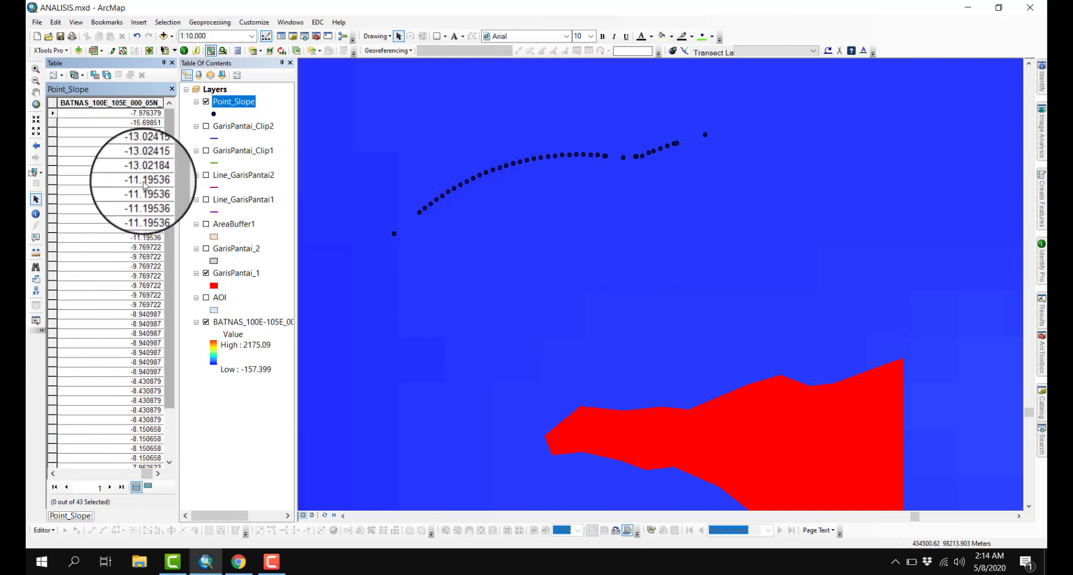
scroll(129, 168, "up", 2)
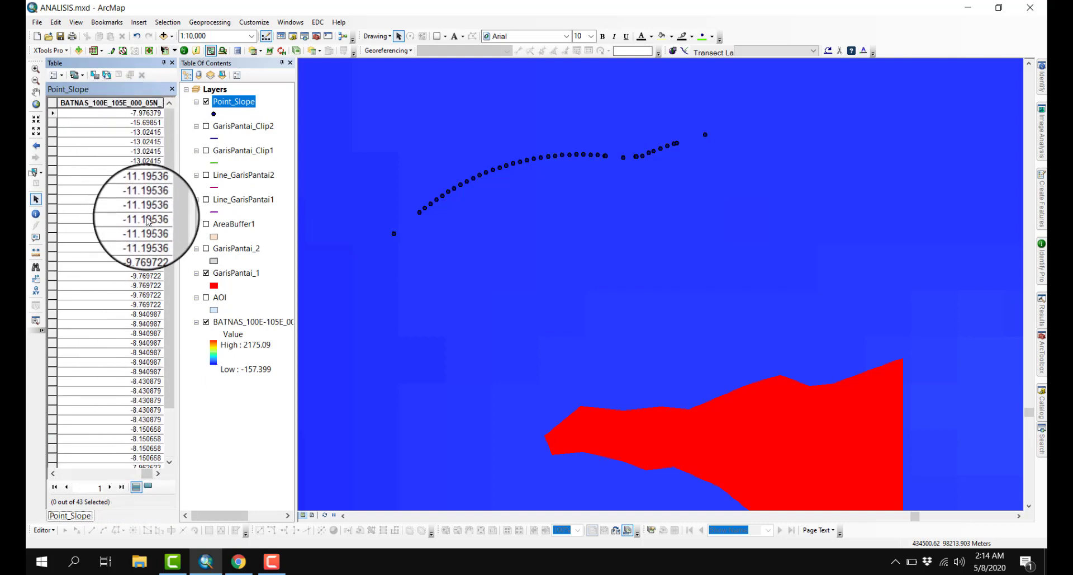
scroll(153, 204, "up", 2)
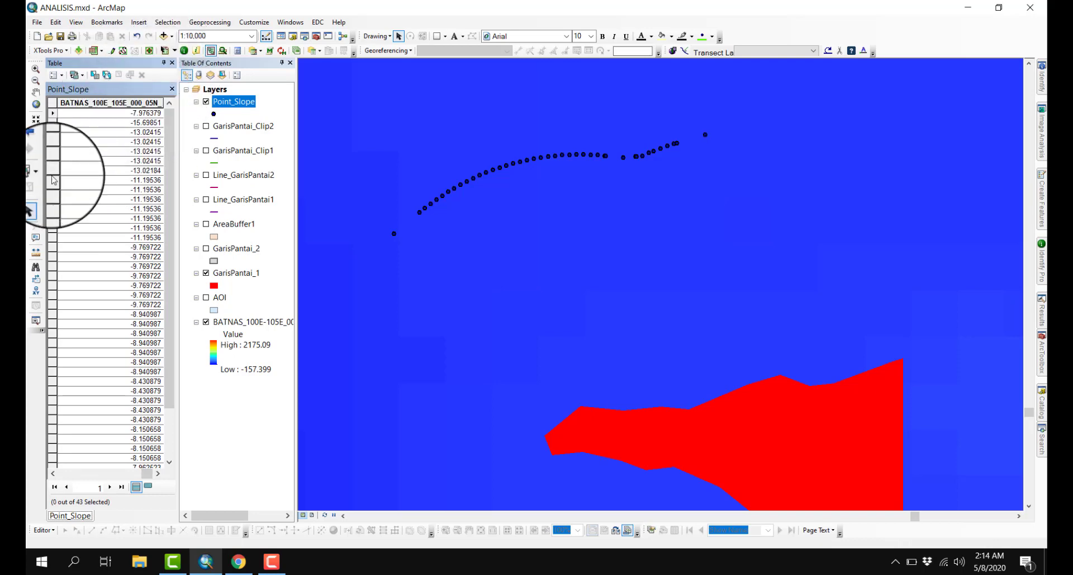
left_click(172, 63)
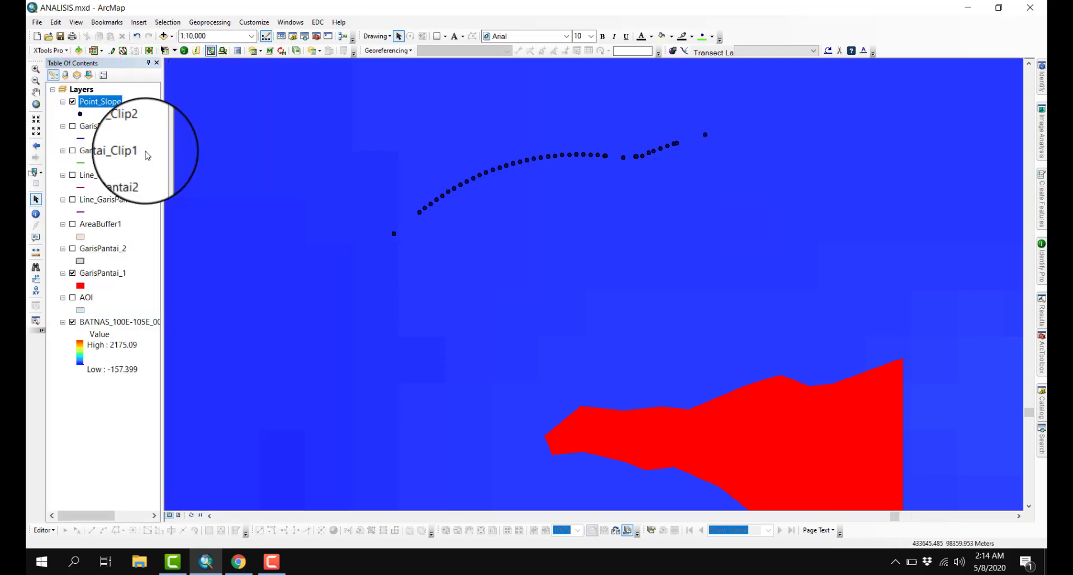
- Open the Point_Slope attribute table and start exporting its records
right_click(113, 105)
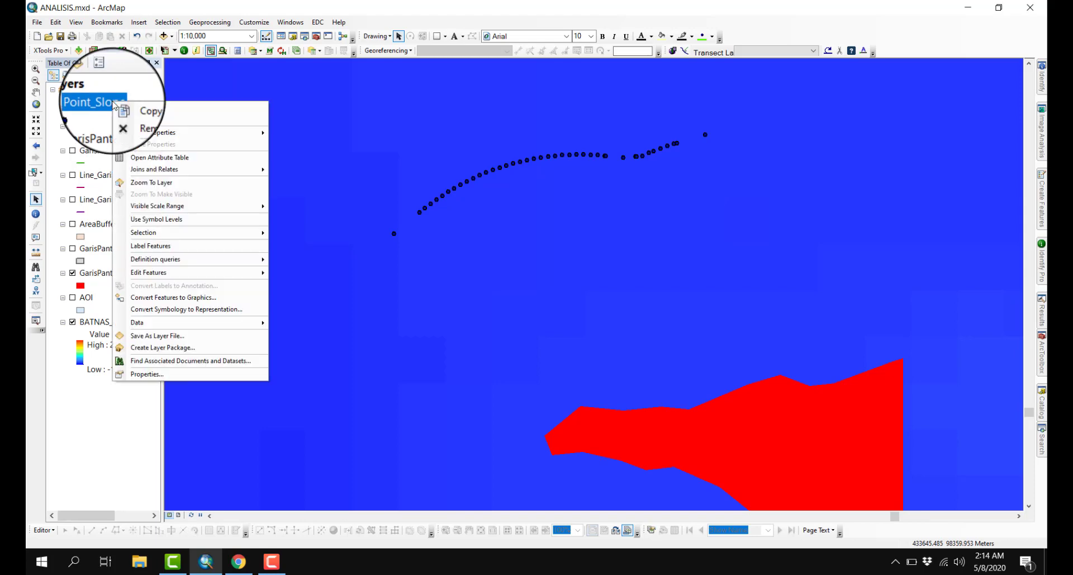
left_click(146, 158)
left_click(59, 76)
left_click(61, 76)
left_click(63, 77)
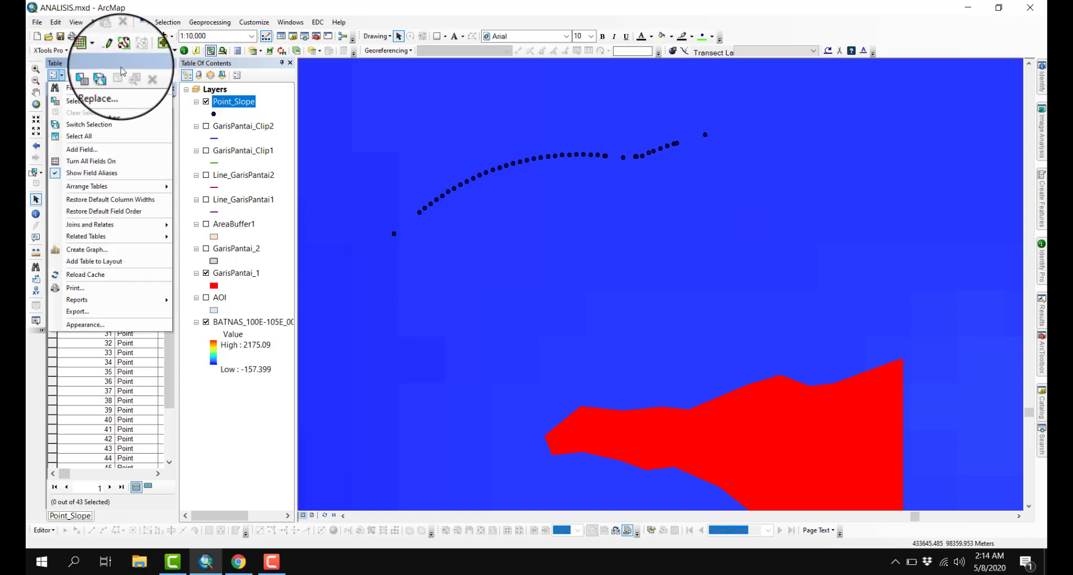
left_click(123, 49)
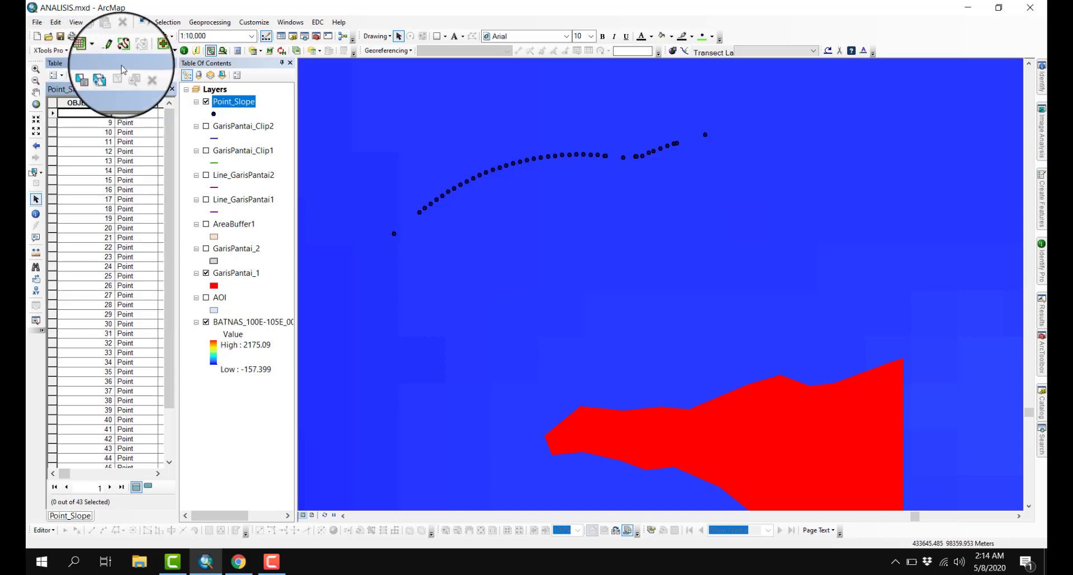
left_click(54, 75)
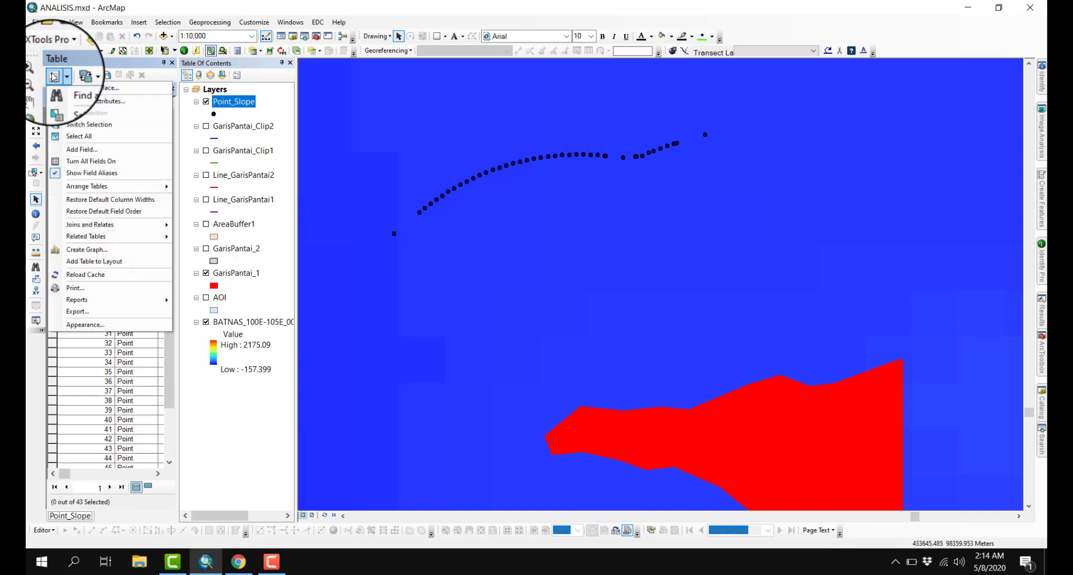
left_click(103, 311)
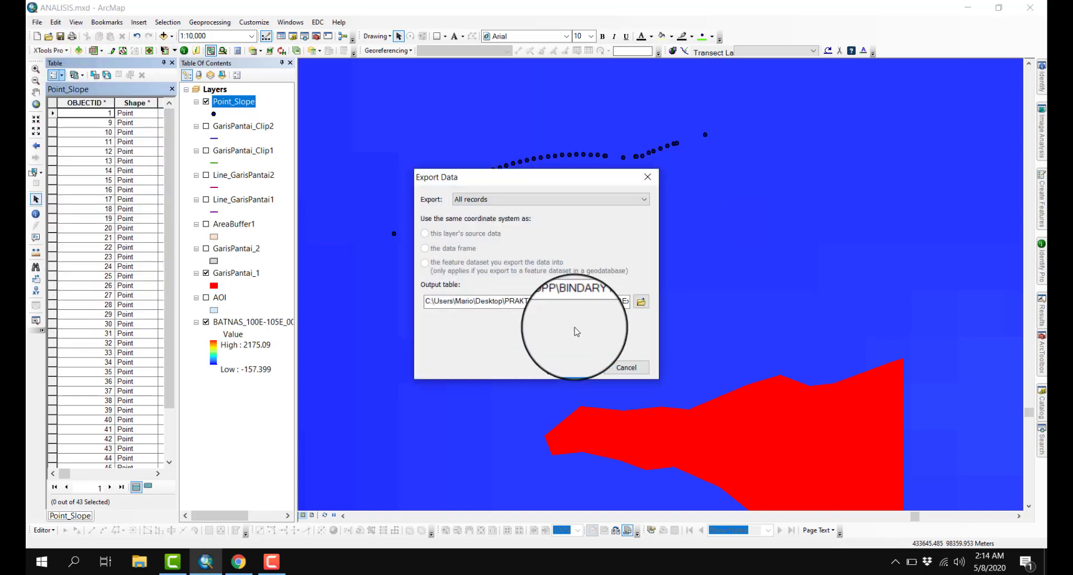
- Export all Point_Slope records as text file DataKedalaman in the PRAKTIKUM DPP folder, without adding the table to the map
left_click(641, 301)
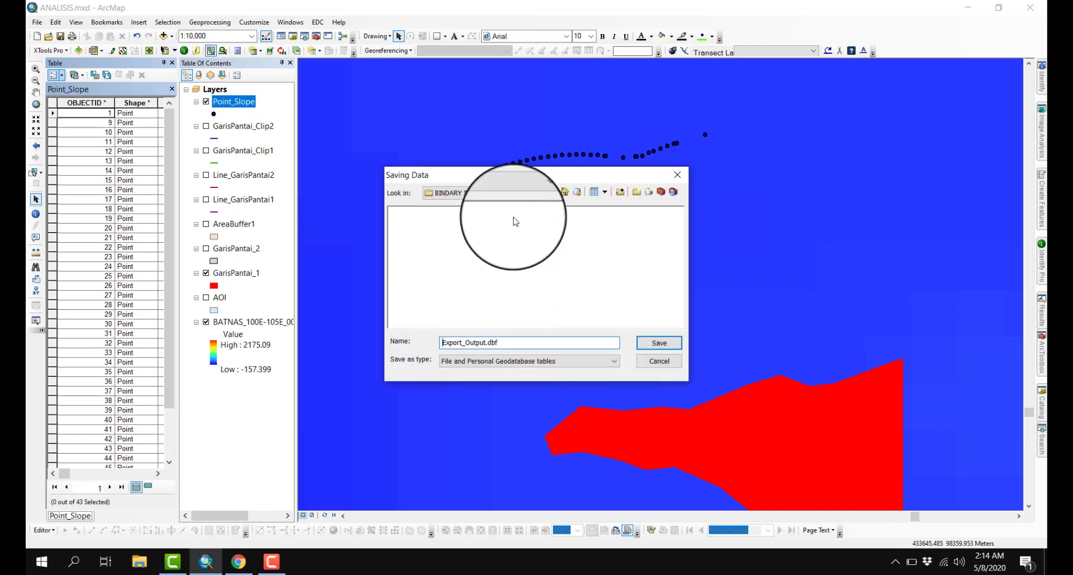
left_click(517, 192)
left_click(497, 206)
left_click_drag(487, 343, 436, 341)
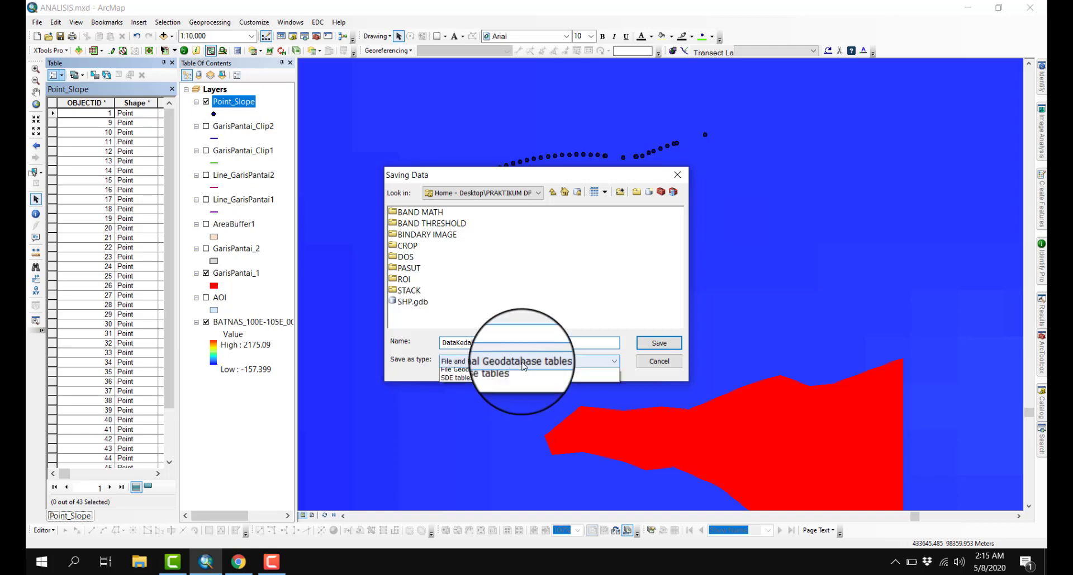
left_click(497, 361)
left_click(478, 399)
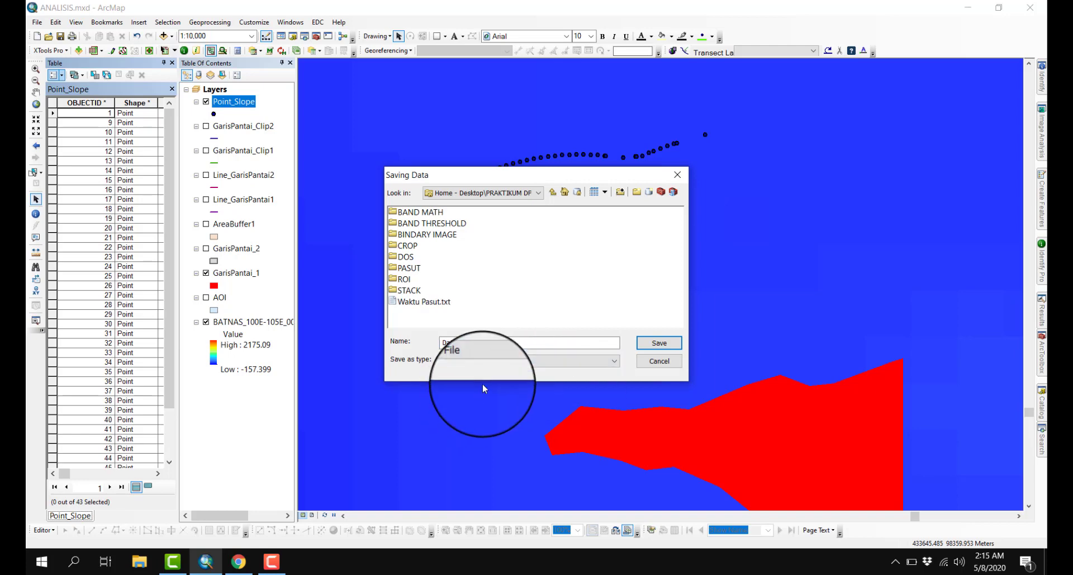
left_click(659, 343)
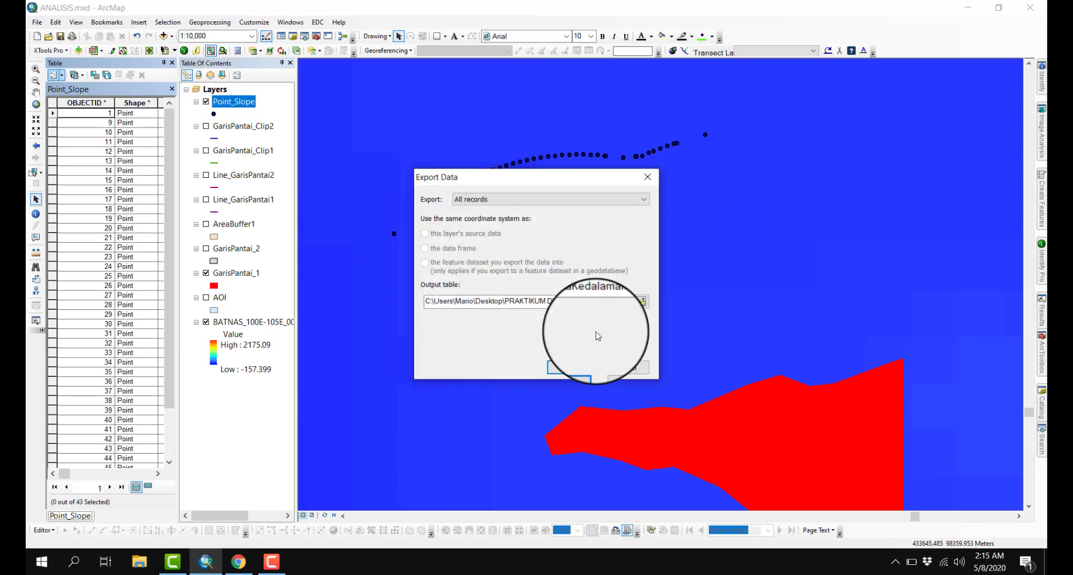
left_click(572, 365)
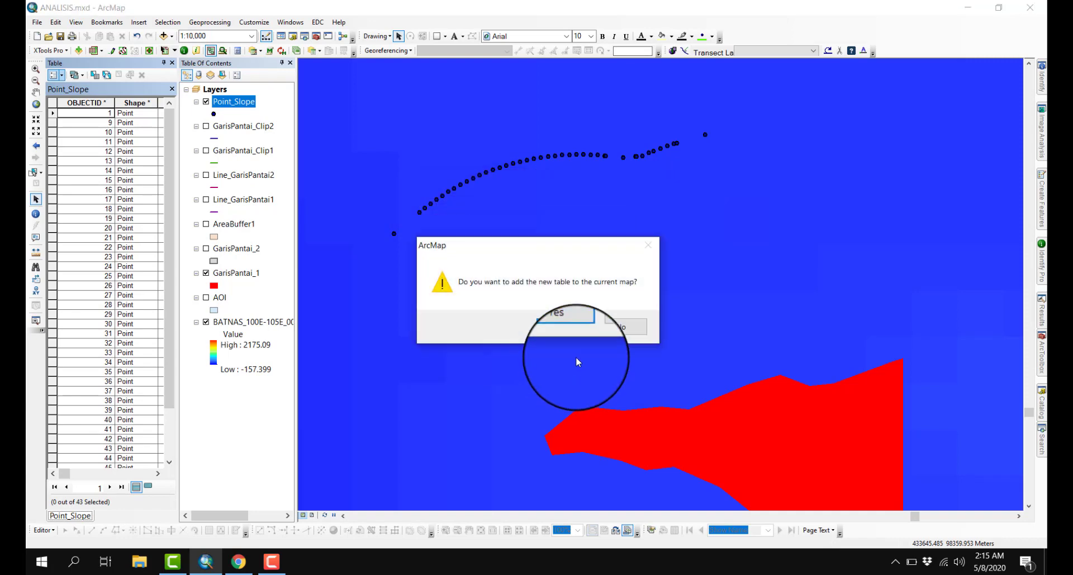
left_click(635, 331)
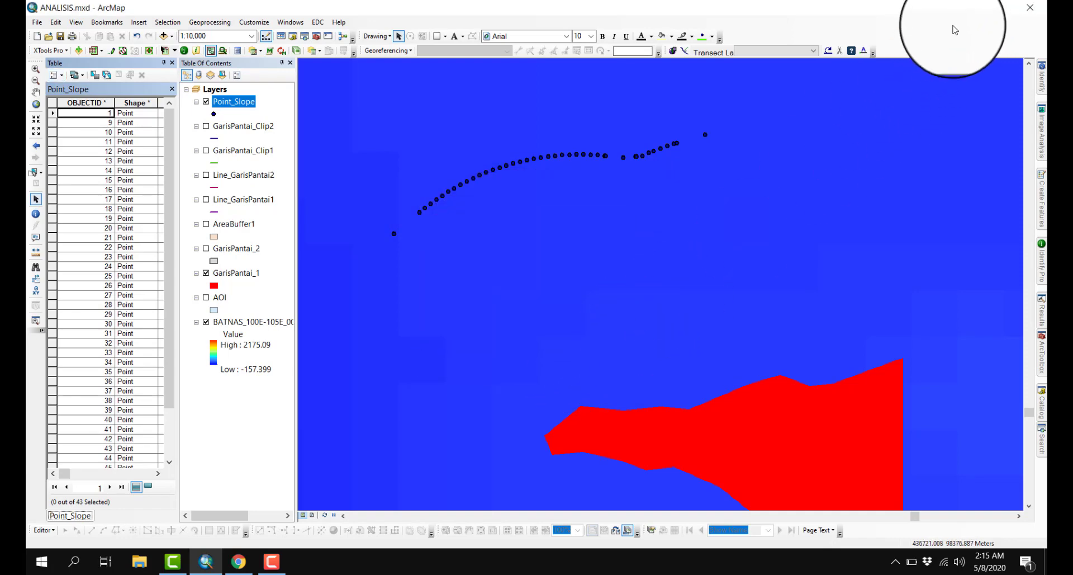
- Check the contents of the exported DataKedalaman.txt in the desktop folder PRAKTIKUM DPP, and return to the desktop
left_click(968, 7)
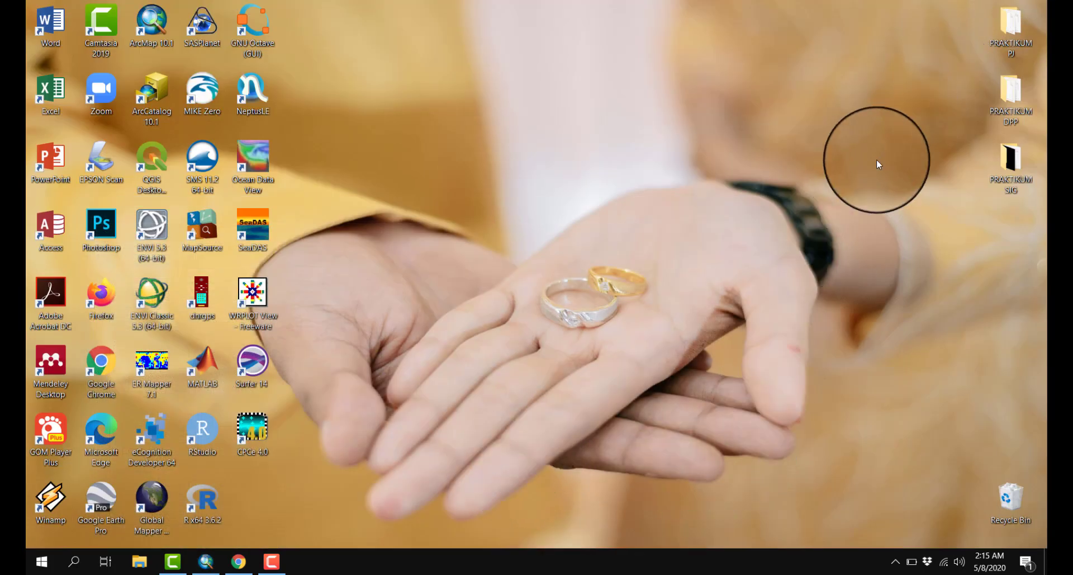
double_click(1016, 98)
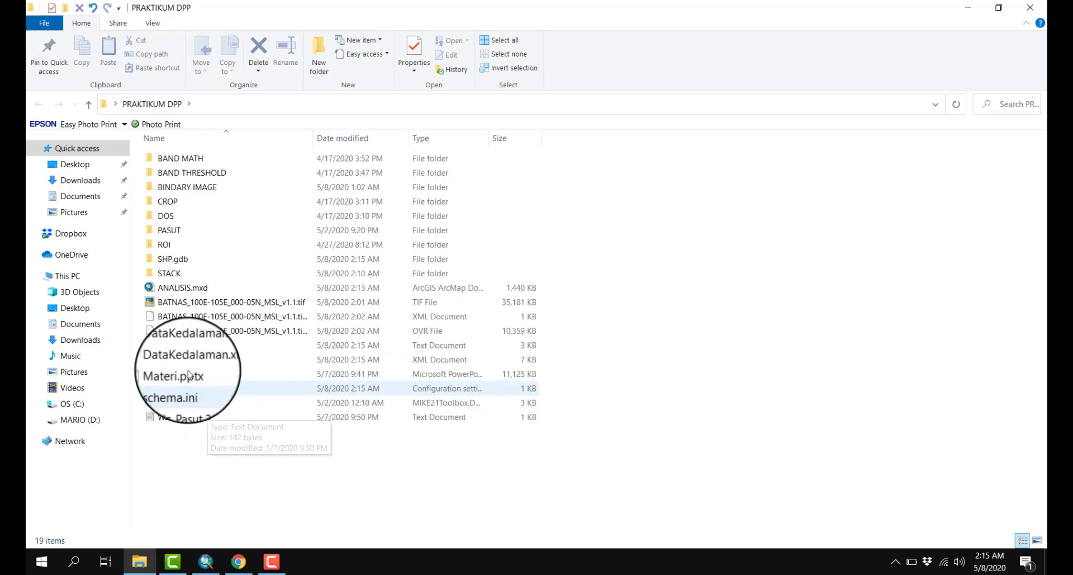
double_click(190, 344)
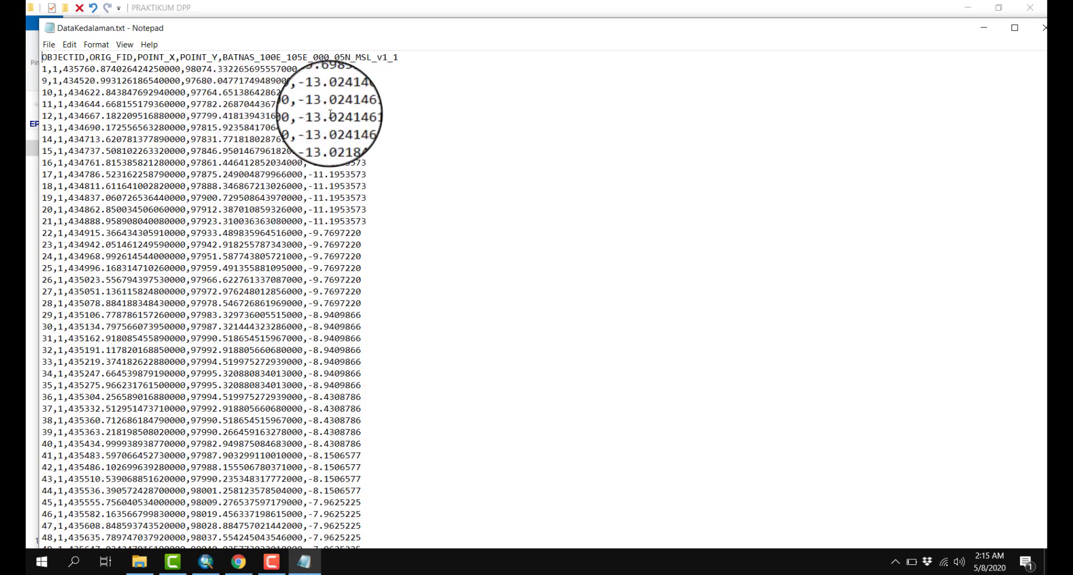
left_click(1038, 37)
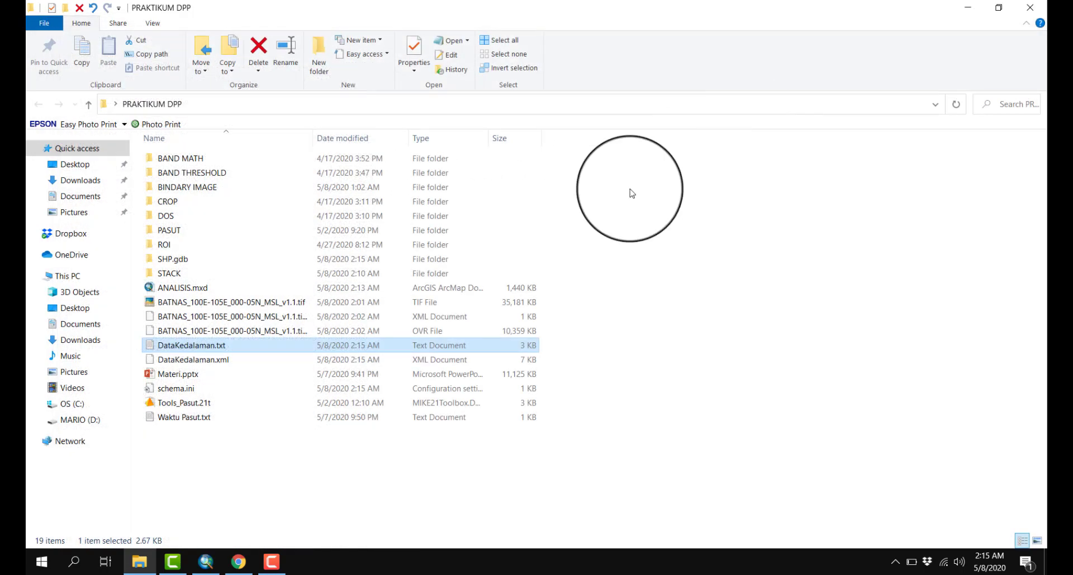
right_click(356, 476)
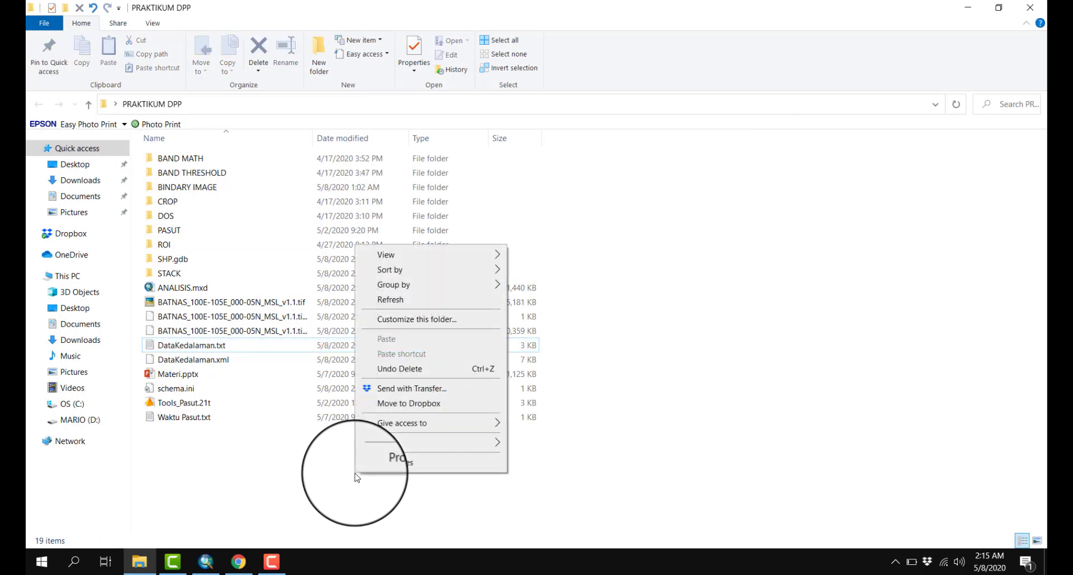
left_click(548, 499)
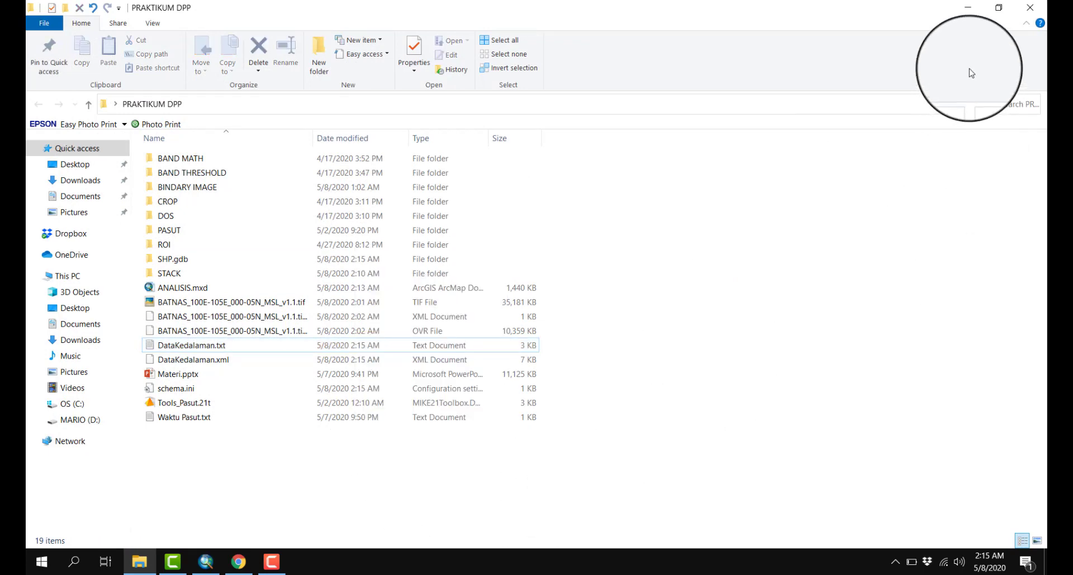
left_click(968, 7)
- Switch to Excel and create a blank workbook in a maximized window
double_click(51, 91)
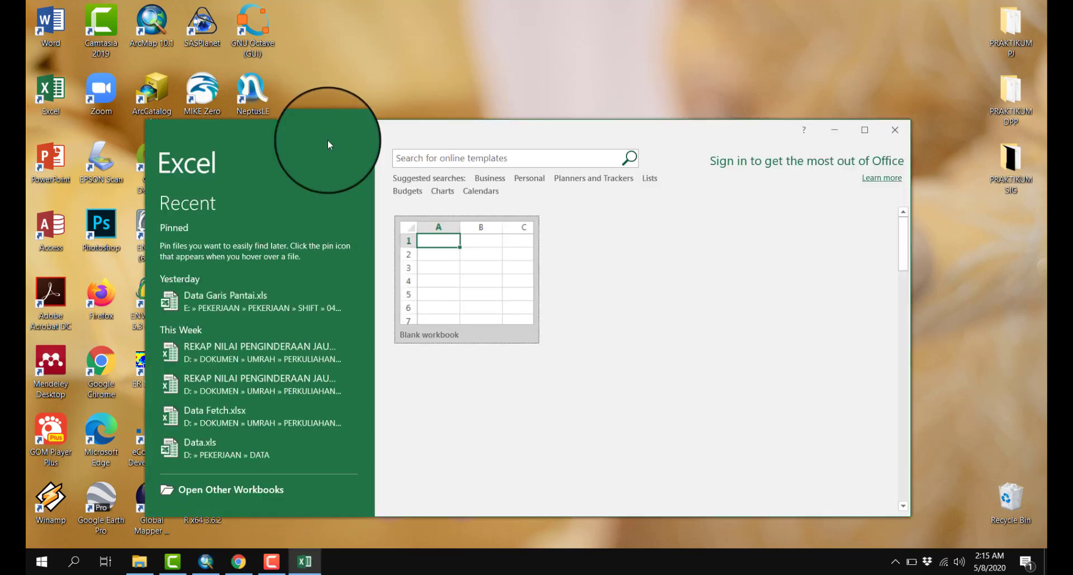
left_click(865, 130)
left_click(362, 186)
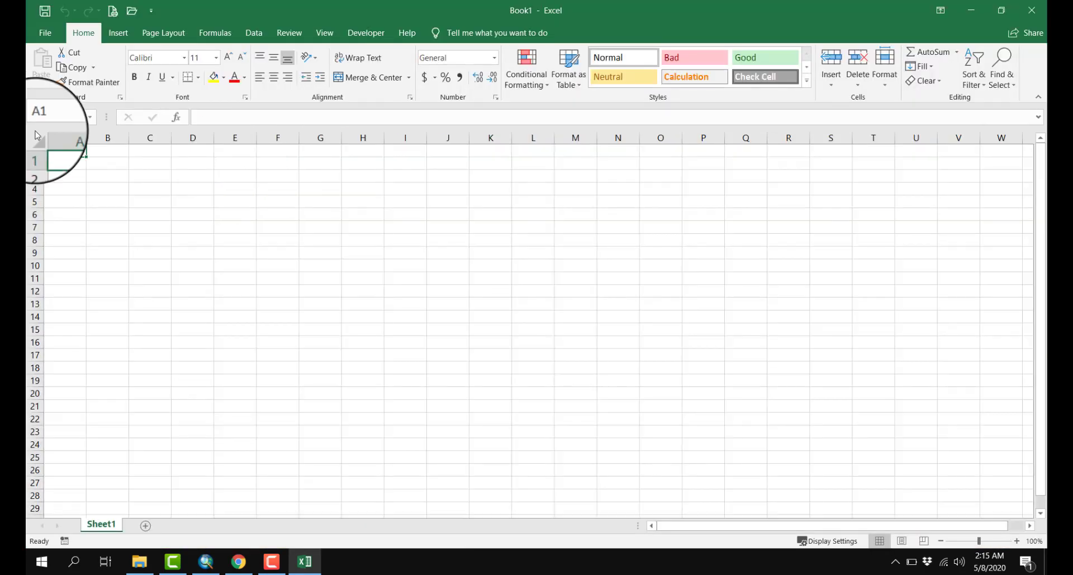
- Format the entire sheet with Times New Roman at size 10 and middle vertical alignment
left_click(37, 137)
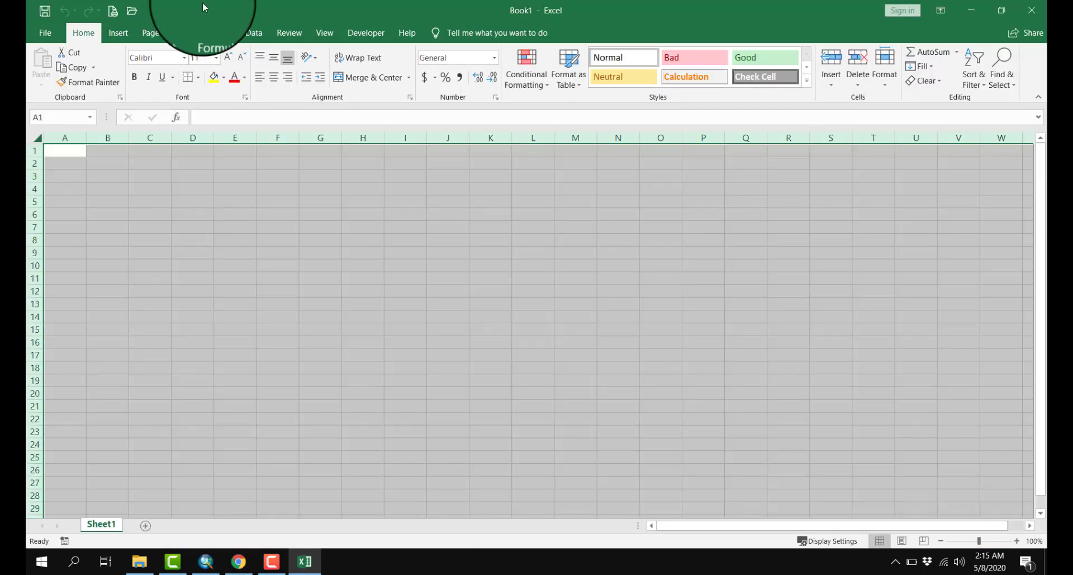
left_click(159, 58)
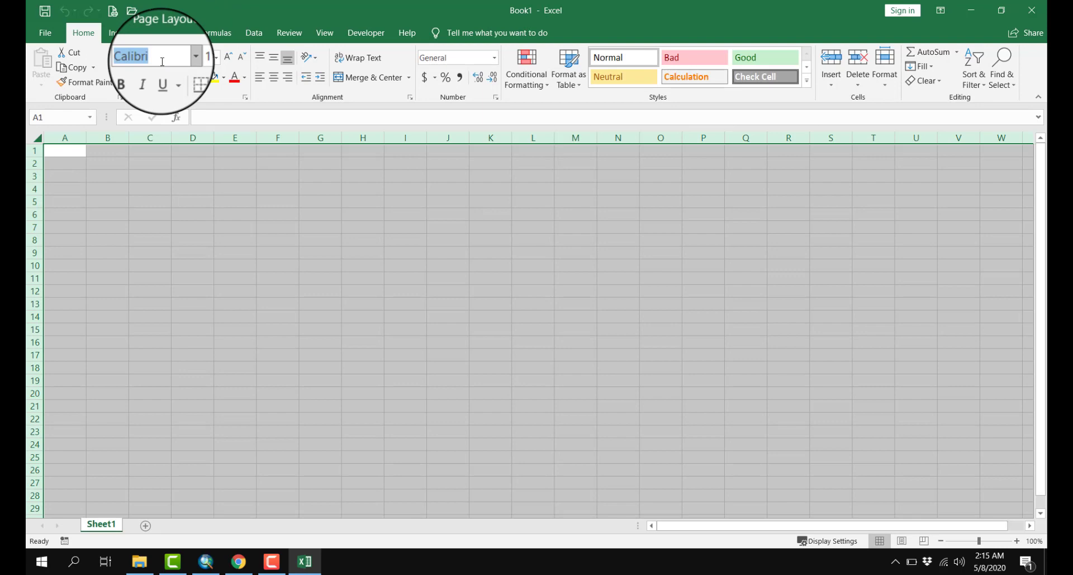
key("Return")
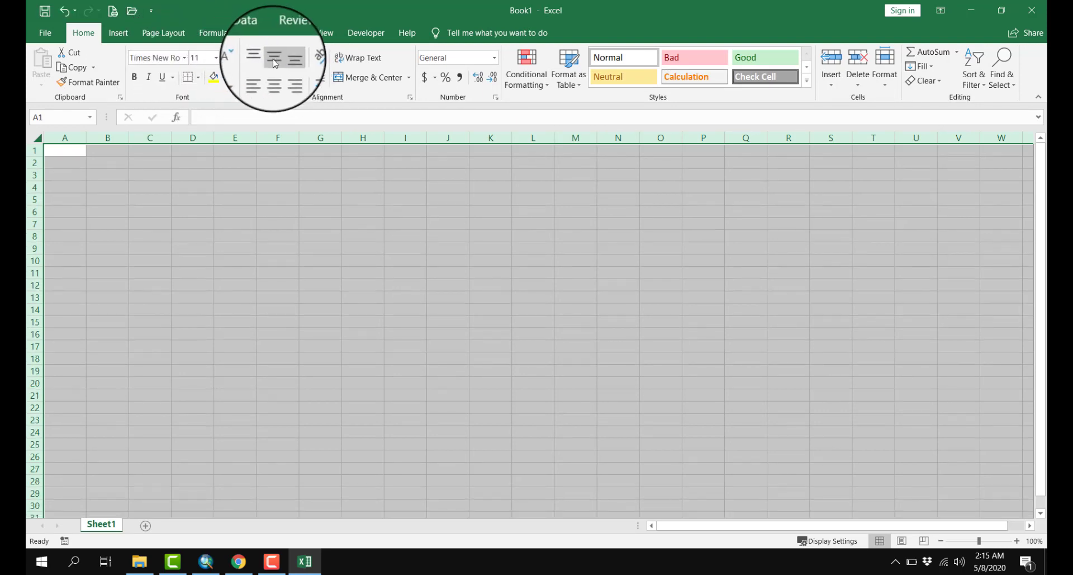
left_click(248, 62)
left_click(146, 255)
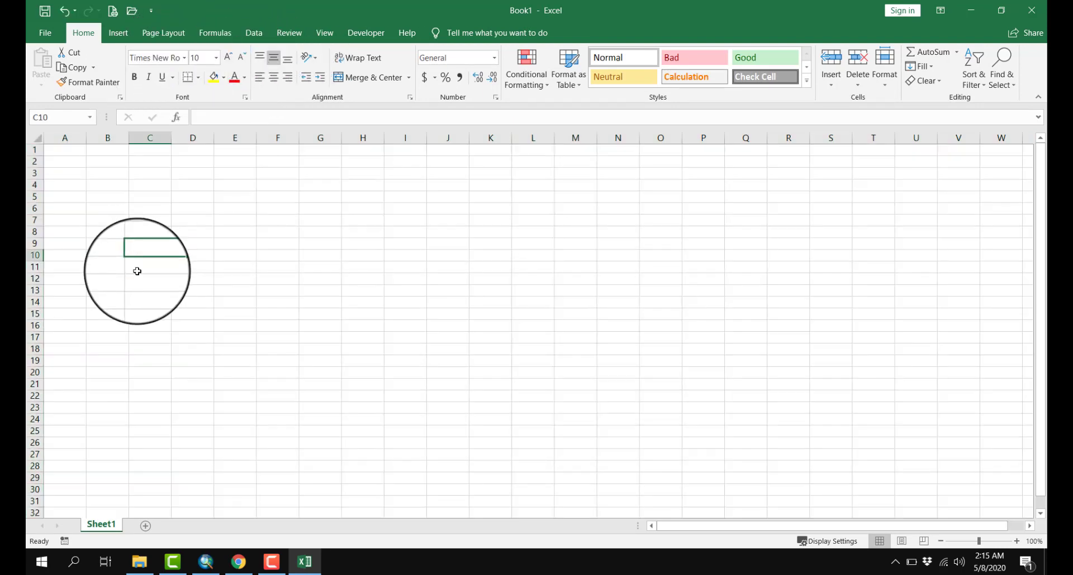
- Save the workbook as Data DPP.xls in Excel 97-2003 Workbook format in the desktop folder PRAKTIKUM DPP
left_click(45, 10)
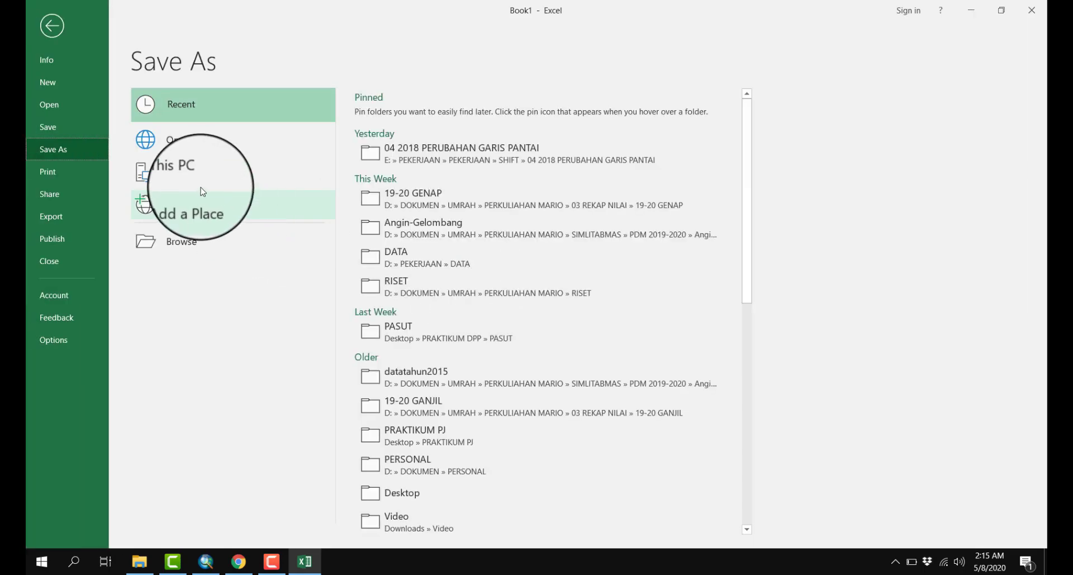
left_click(183, 240)
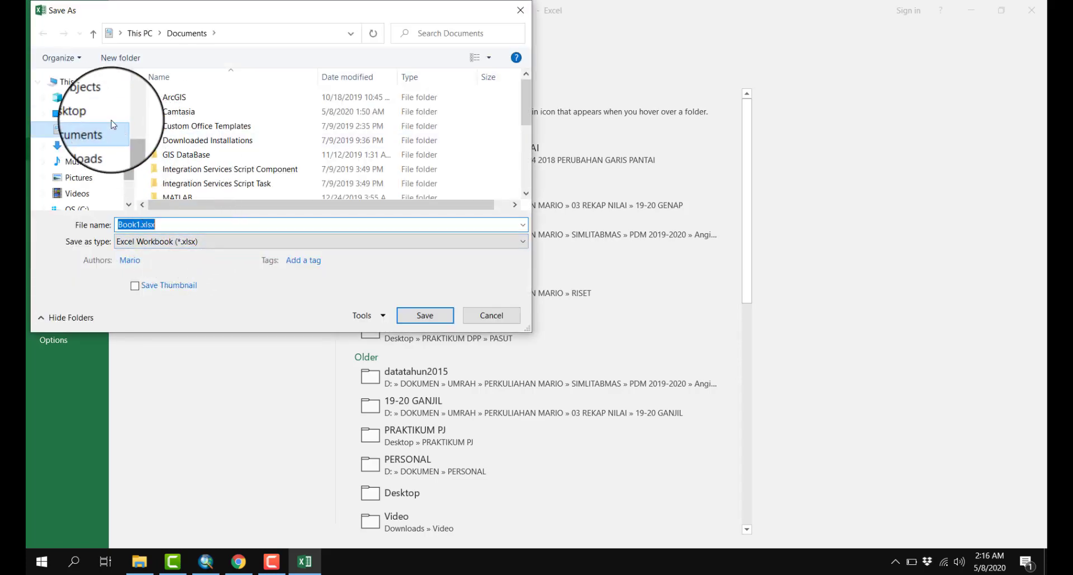
left_click(79, 114)
left_click(215, 98)
double_click(215, 97)
double_click(168, 224)
key("BackSpace")
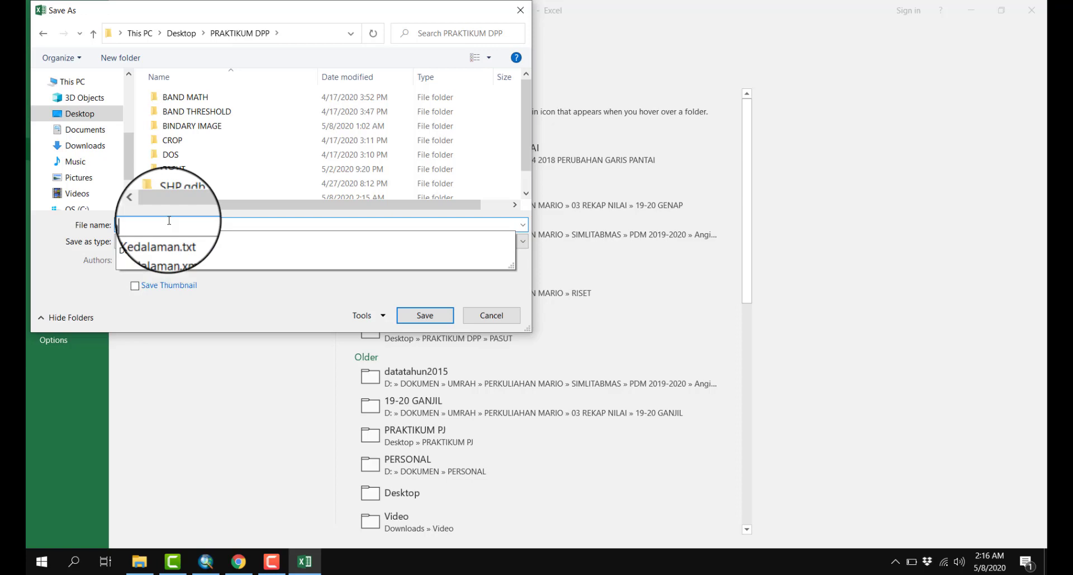
type("DPP")
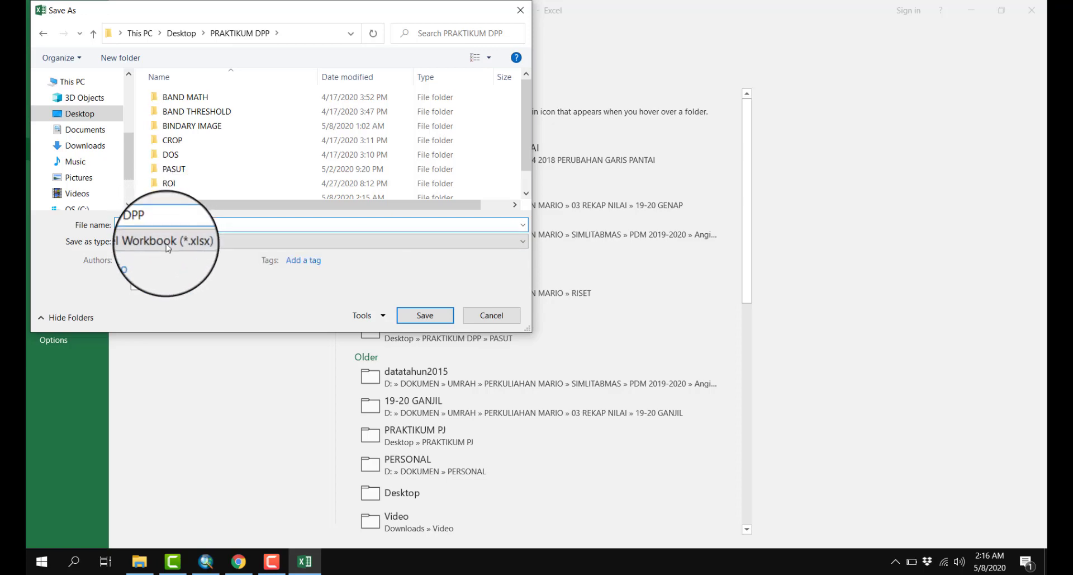
left_click(167, 241)
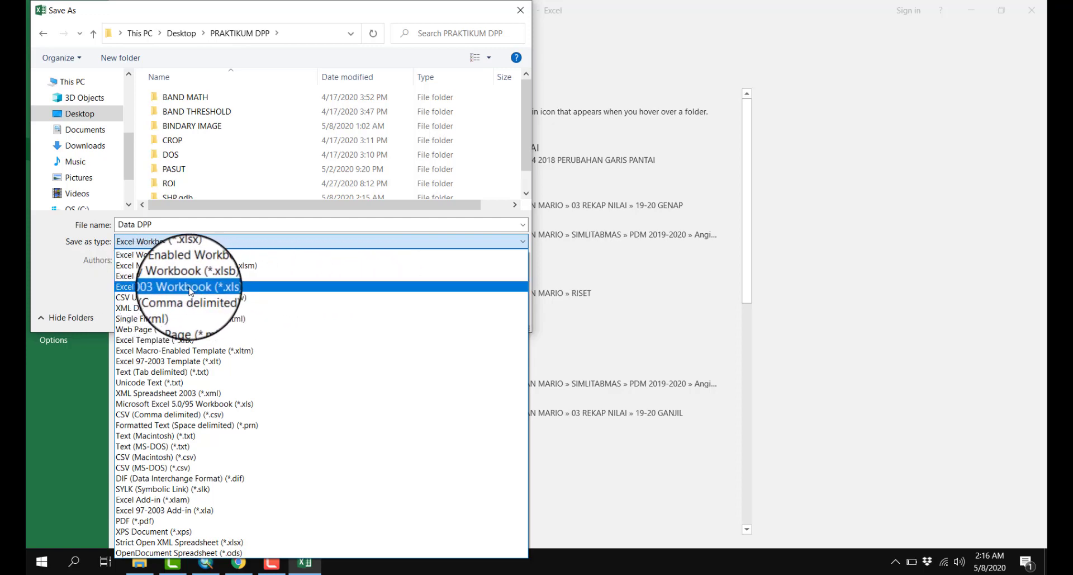
left_click(353, 288)
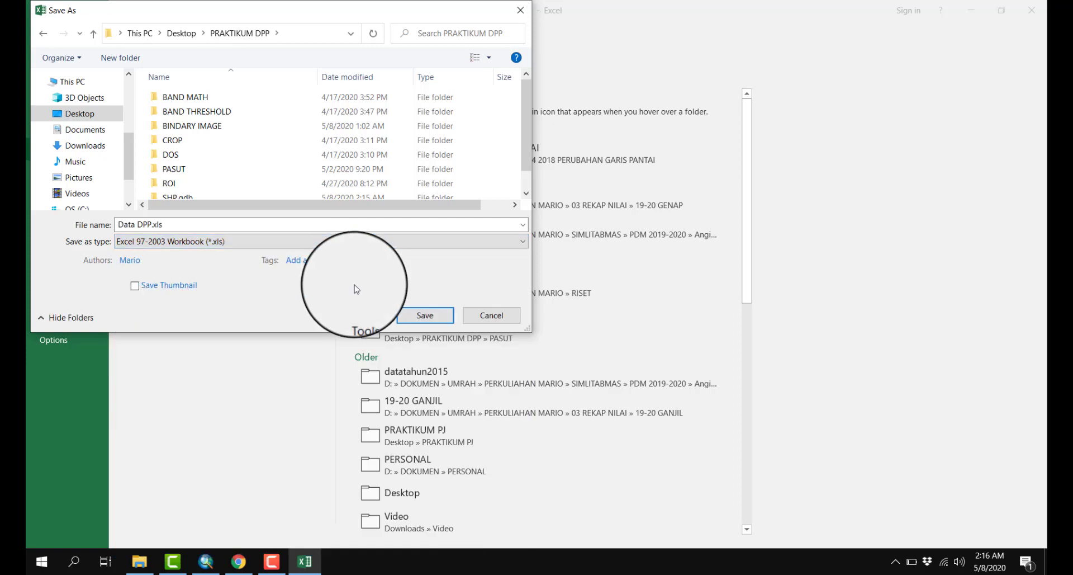
left_click(410, 315)
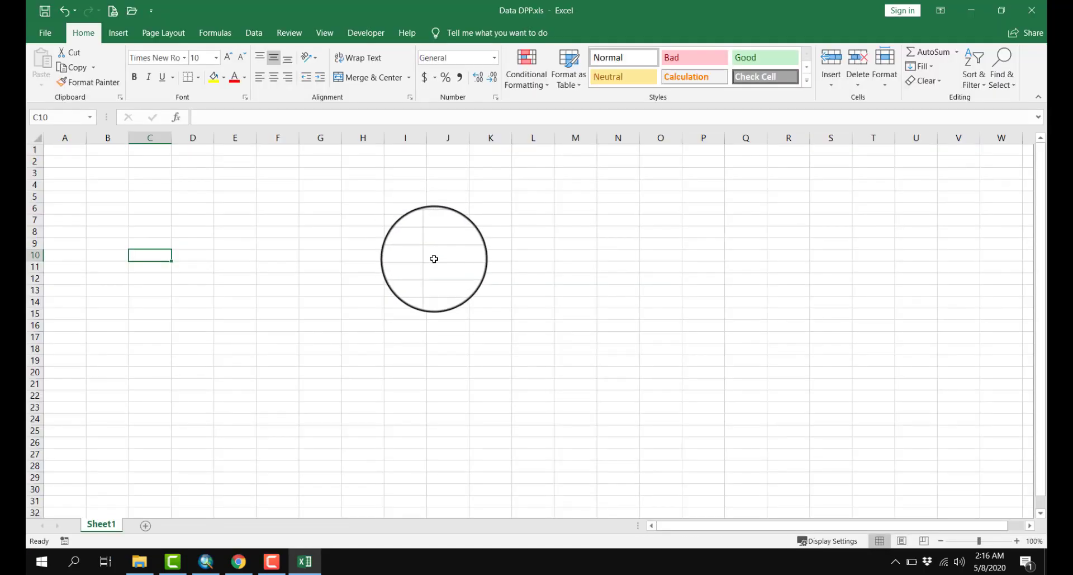
- Switch to ArcMap and copy all selected records from the Point_Slope attribute table
left_click(205, 560)
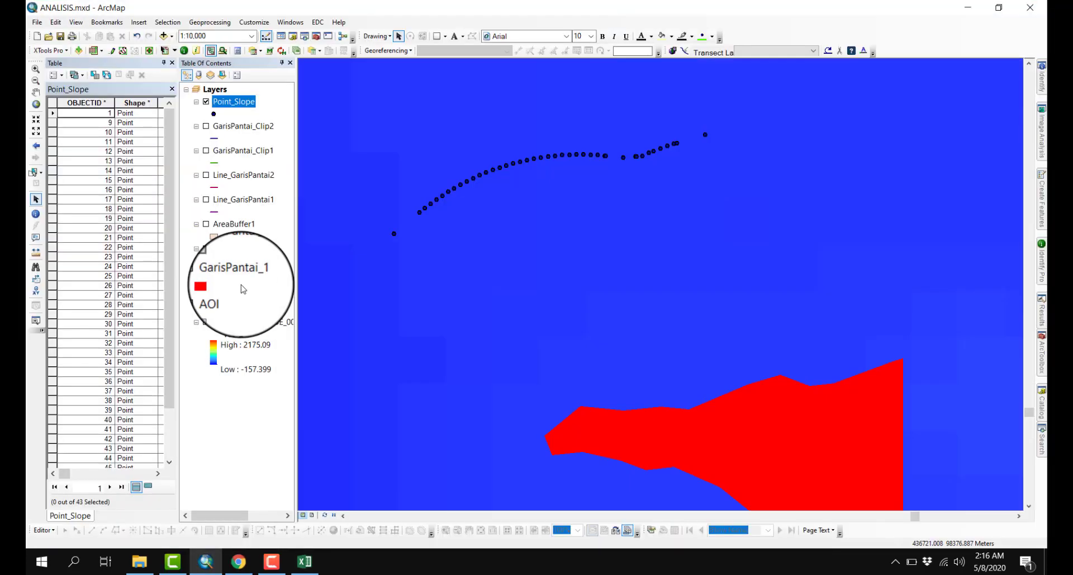
right_click(241, 102)
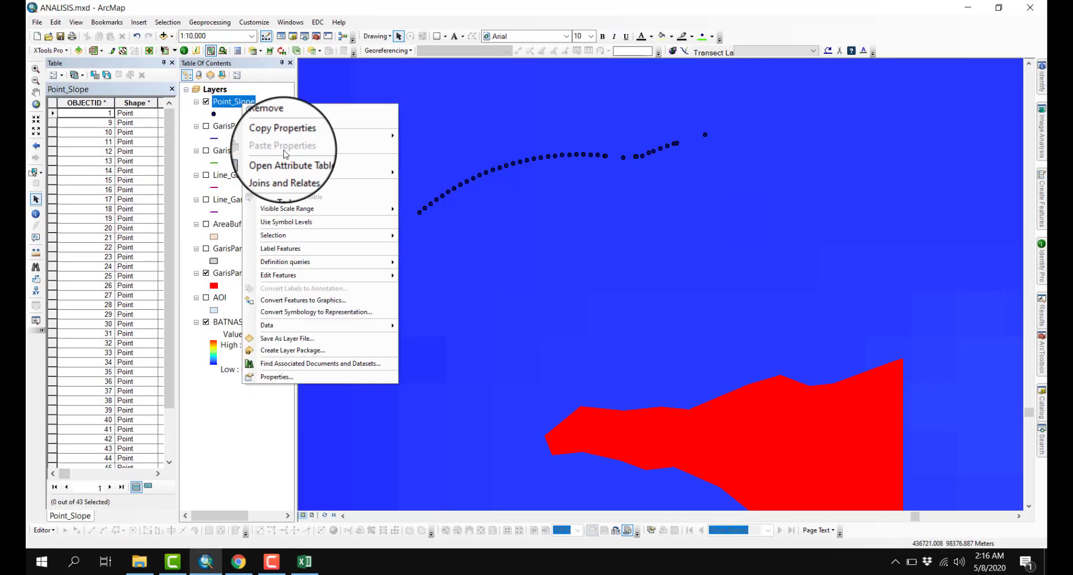
left_click(287, 164)
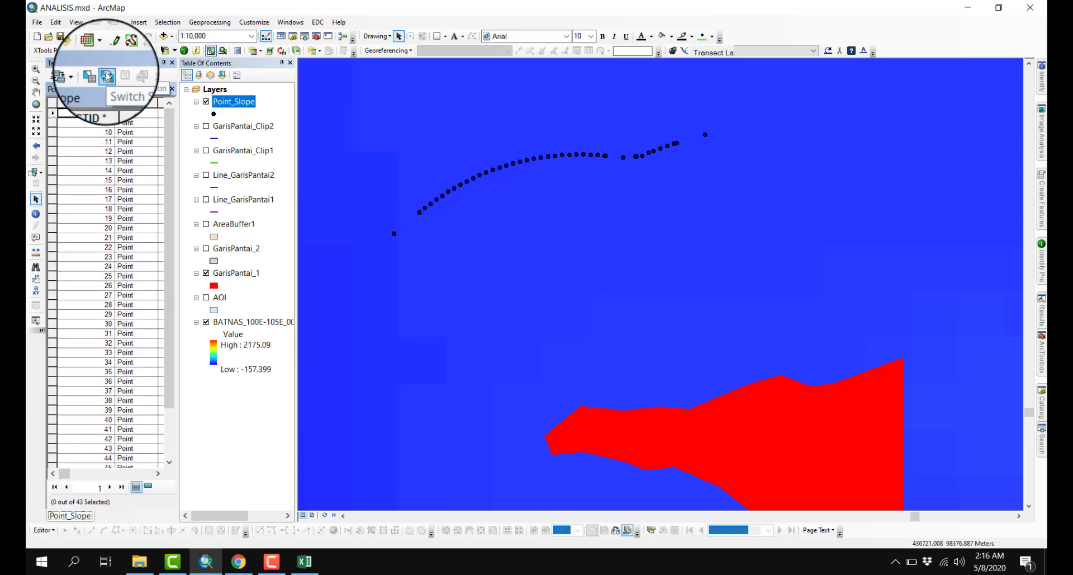
left_click(107, 75)
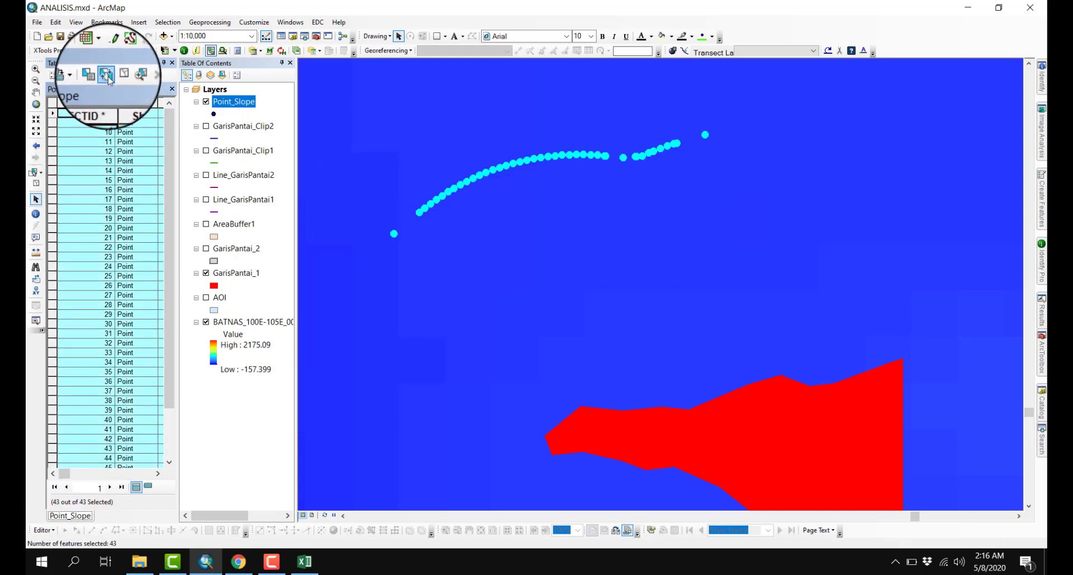
right_click(54, 114)
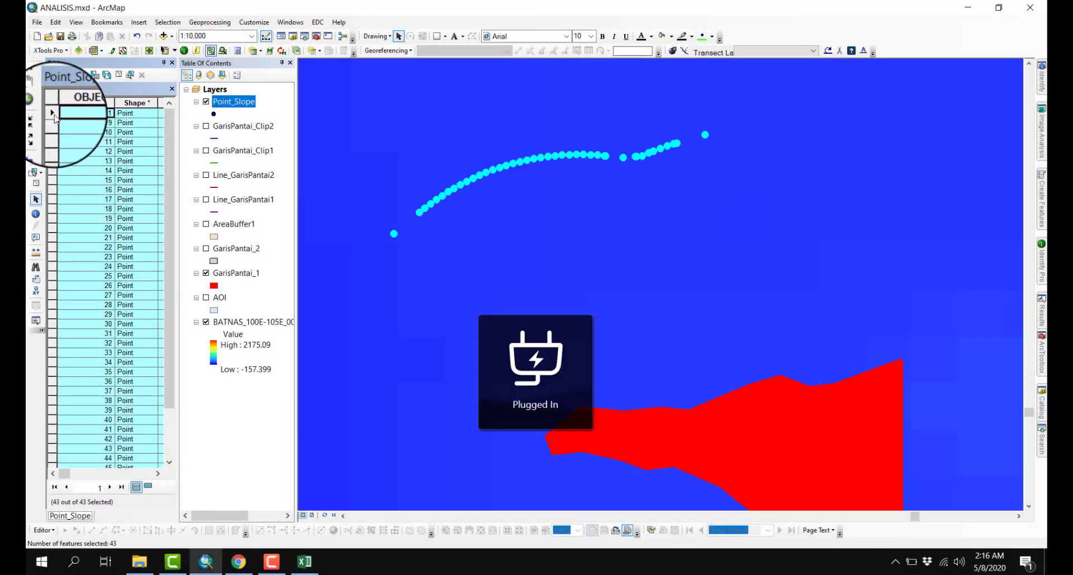
right_click(54, 114)
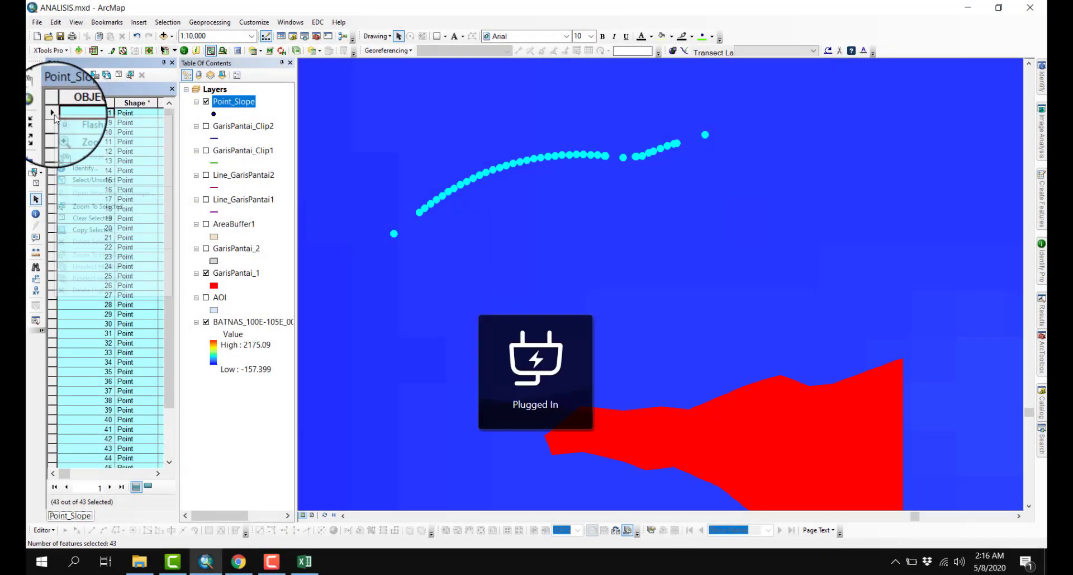
left_click(89, 231)
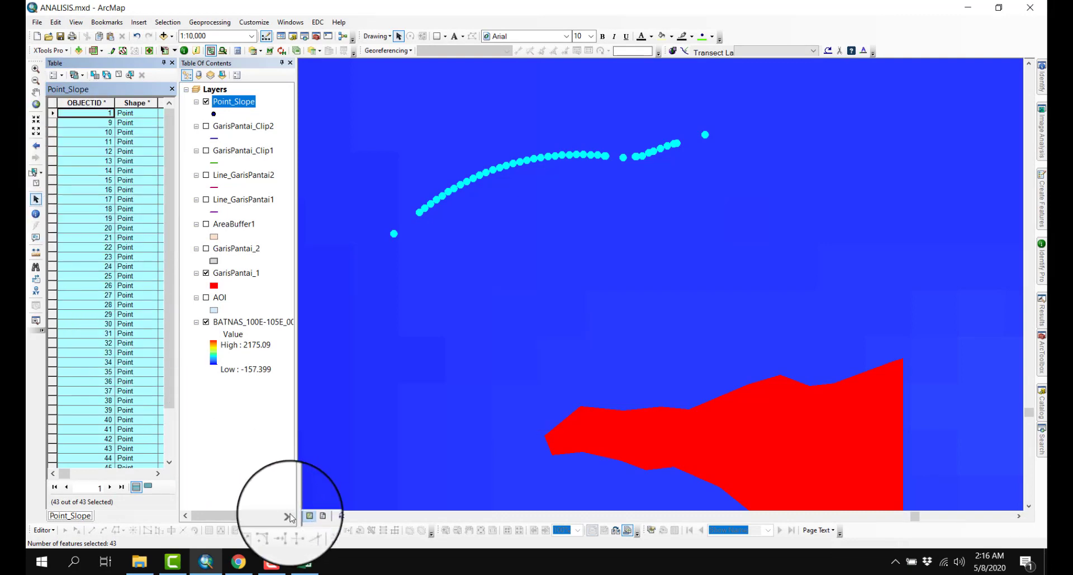
- Switch to Excel and paste the copied Point_Slope records into Data DPP.xls starting at cell A1
left_click(305, 561)
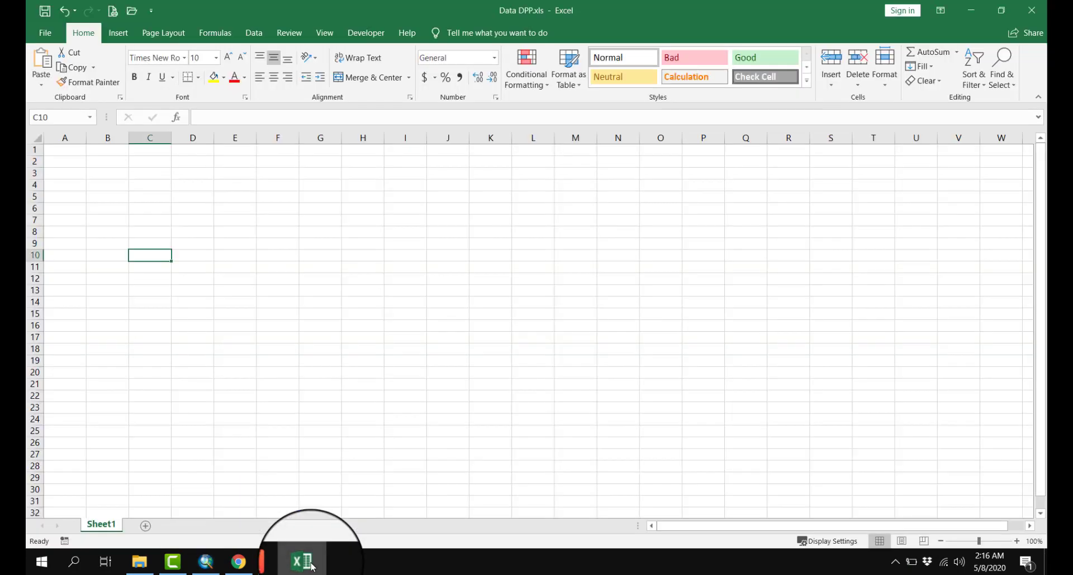
right_click(65, 150)
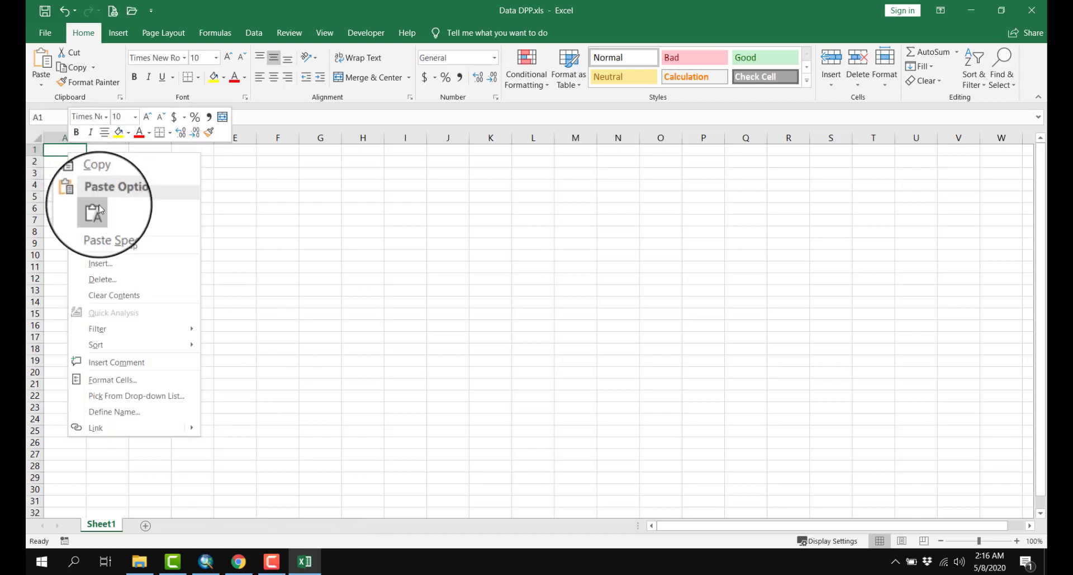
left_click(92, 210)
left_click(384, 240)
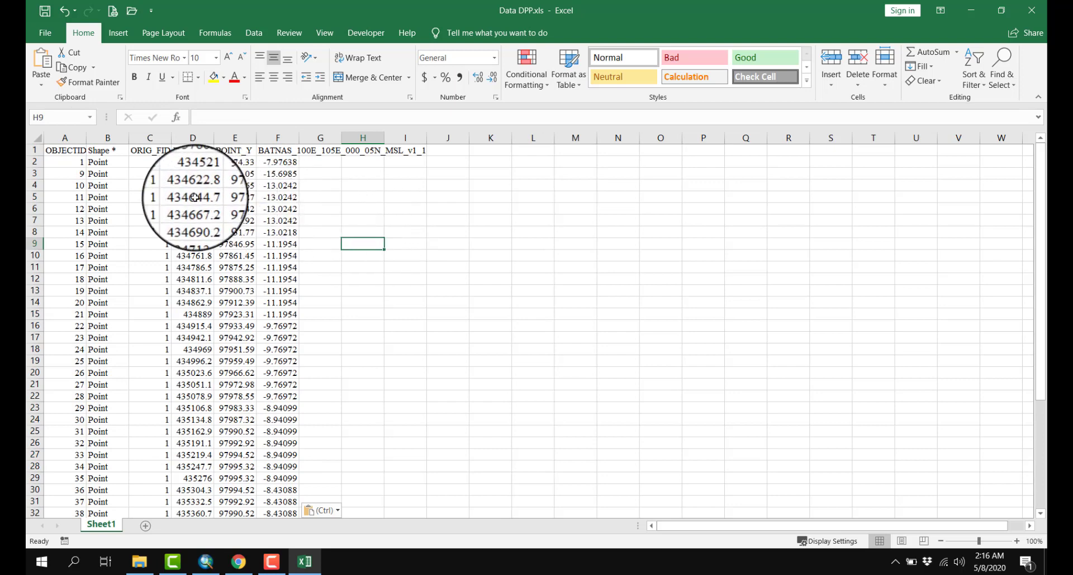
- Delete the OBJECTID, Shape and ORIG_FID columns from the pasted data
left_click(65, 138)
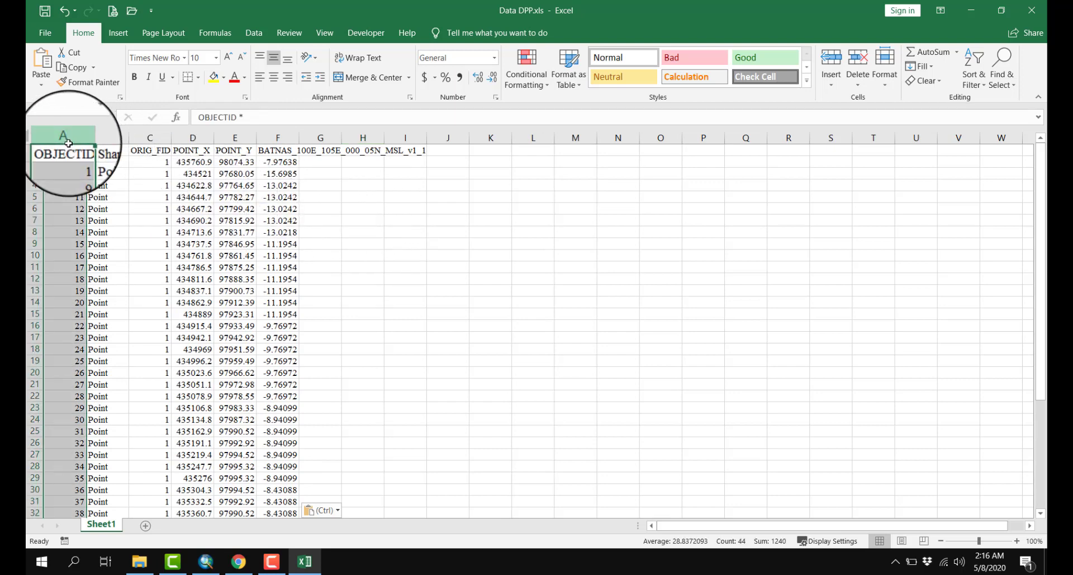
left_click(150, 138, "shift")
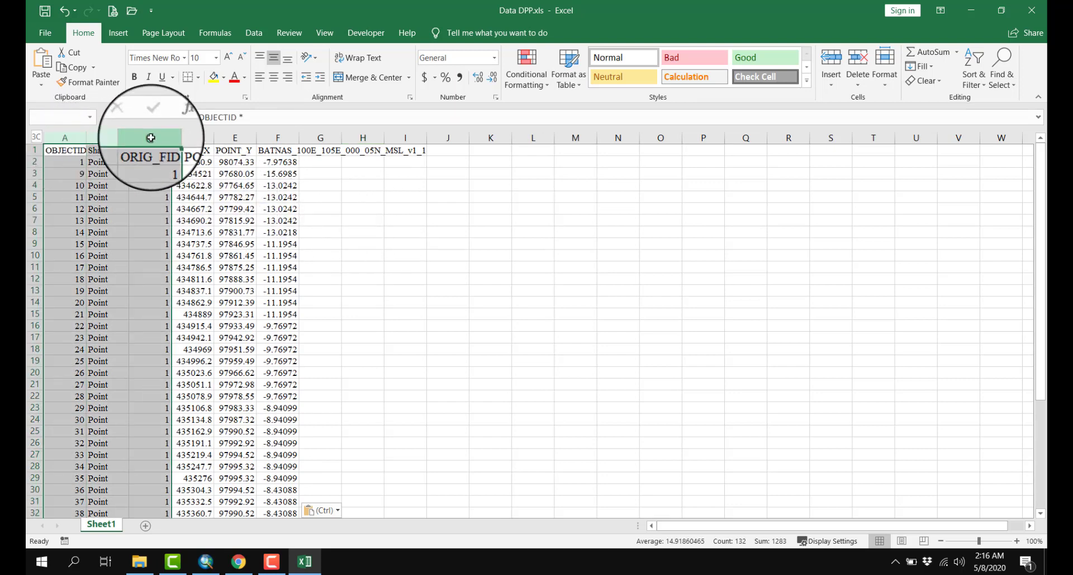
left_click(857, 60)
left_click(491, 278)
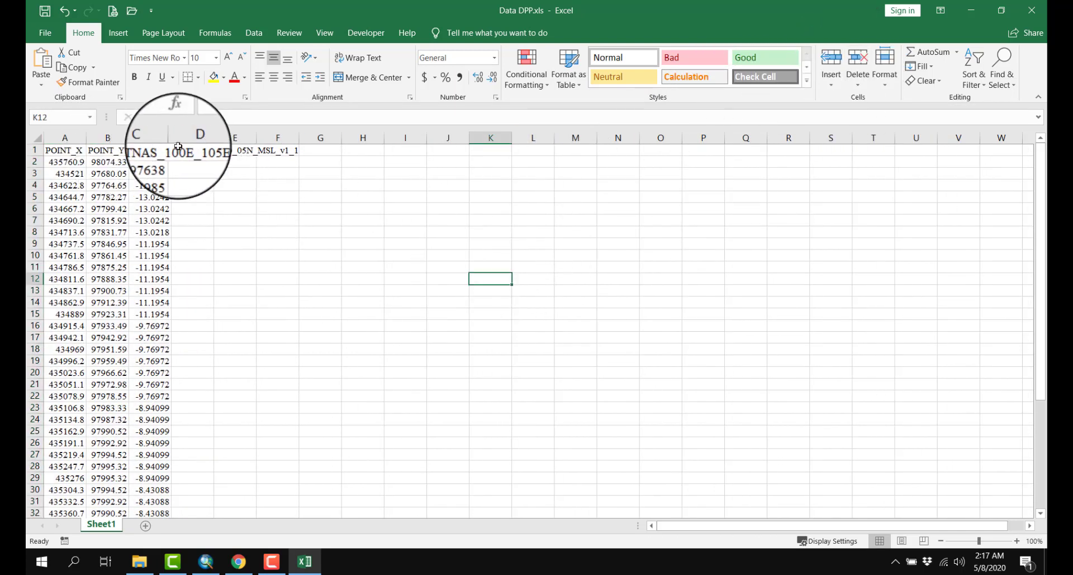
- Rename the three remaining column headers as X, Y and Kedalaman (m)
left_click(58, 151)
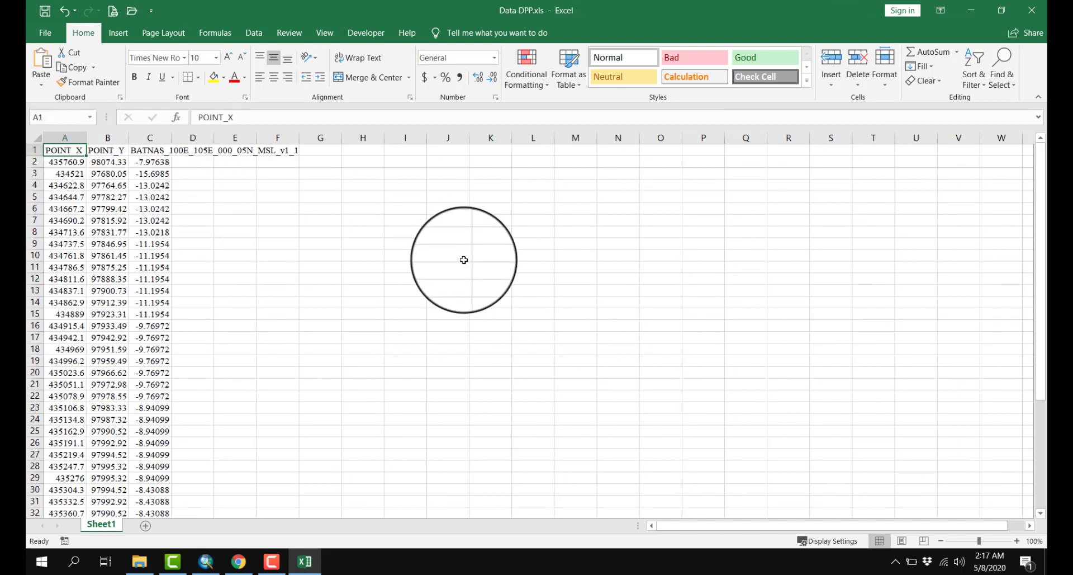
left_click(108, 150)
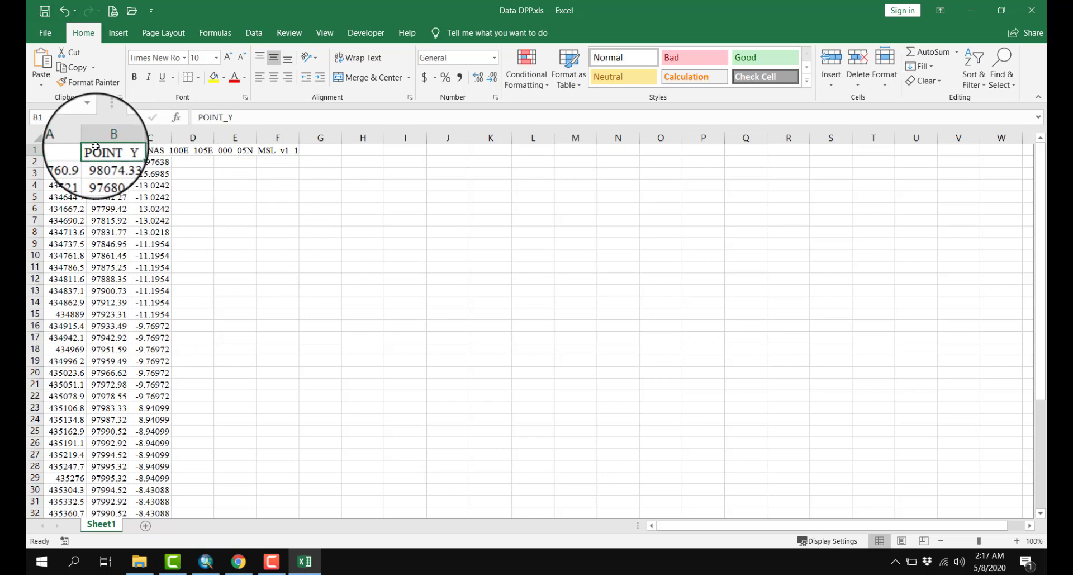
left_click(155, 149)
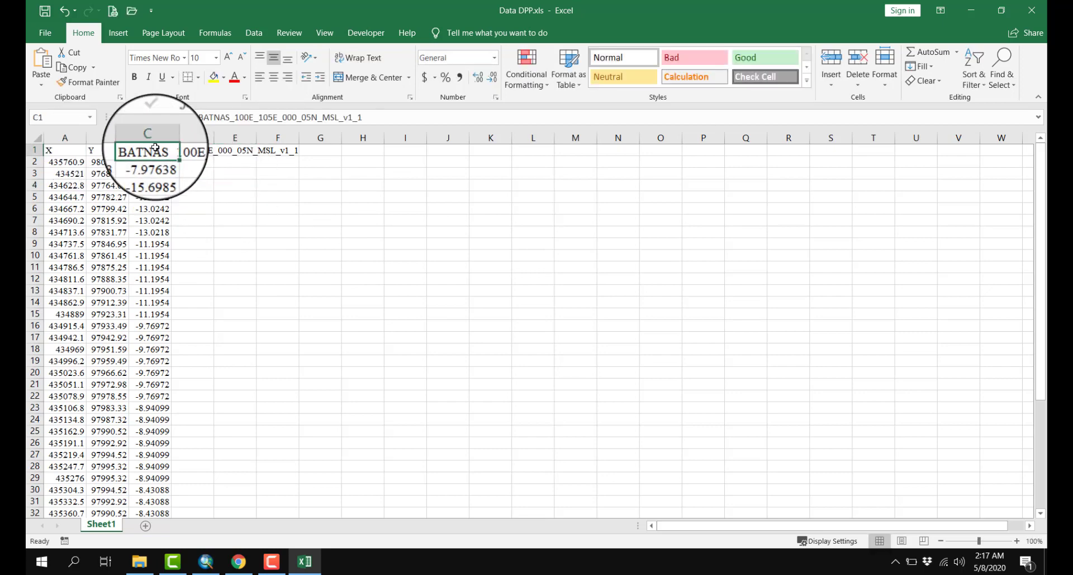
type("Kedalaman")
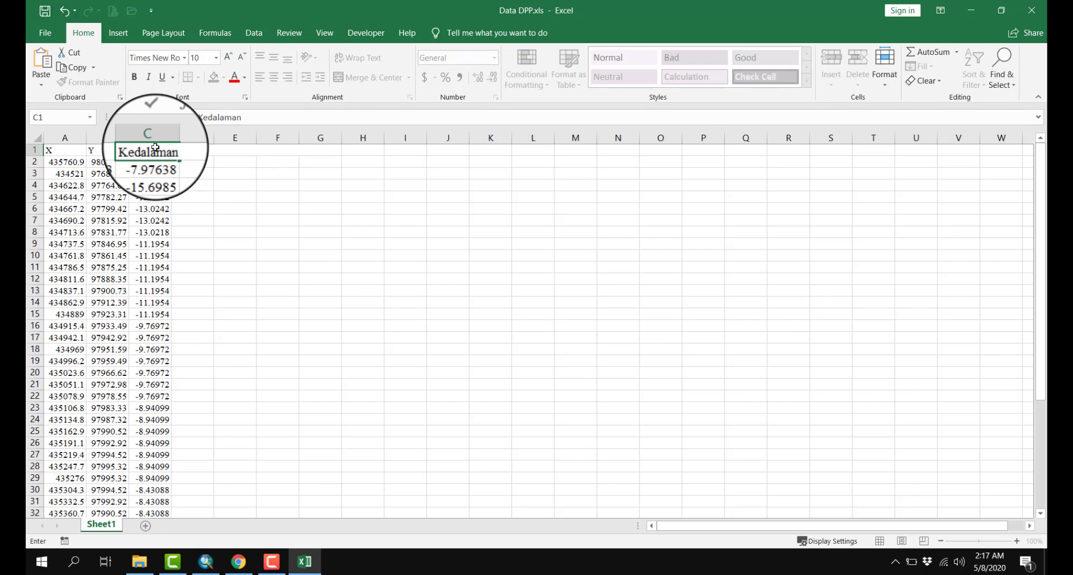
type(" (m)")
key("Tab")
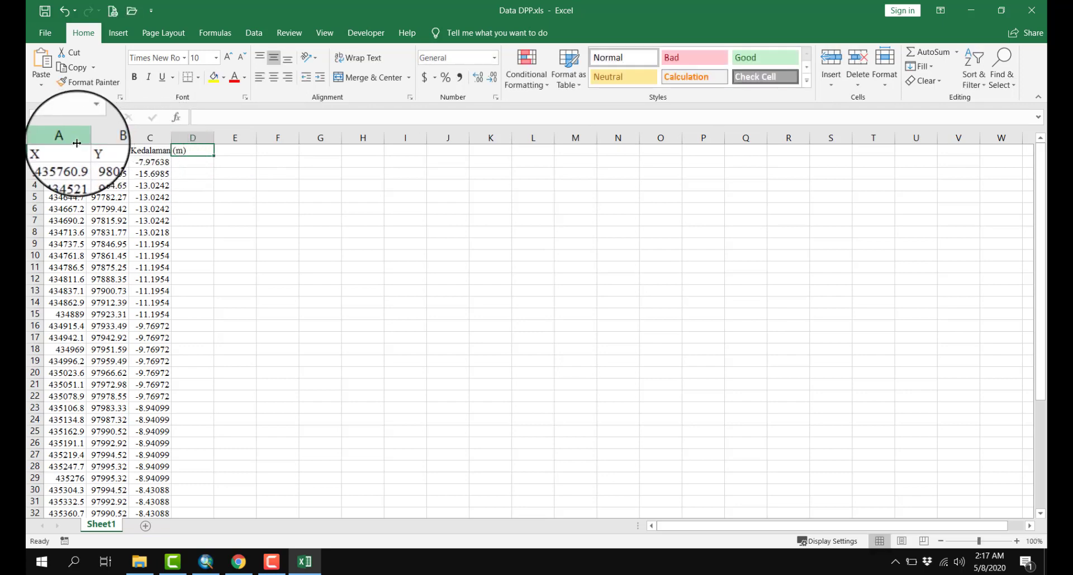
- Autofit the widths of columns A, B and C to their contents
double_click(86, 138)
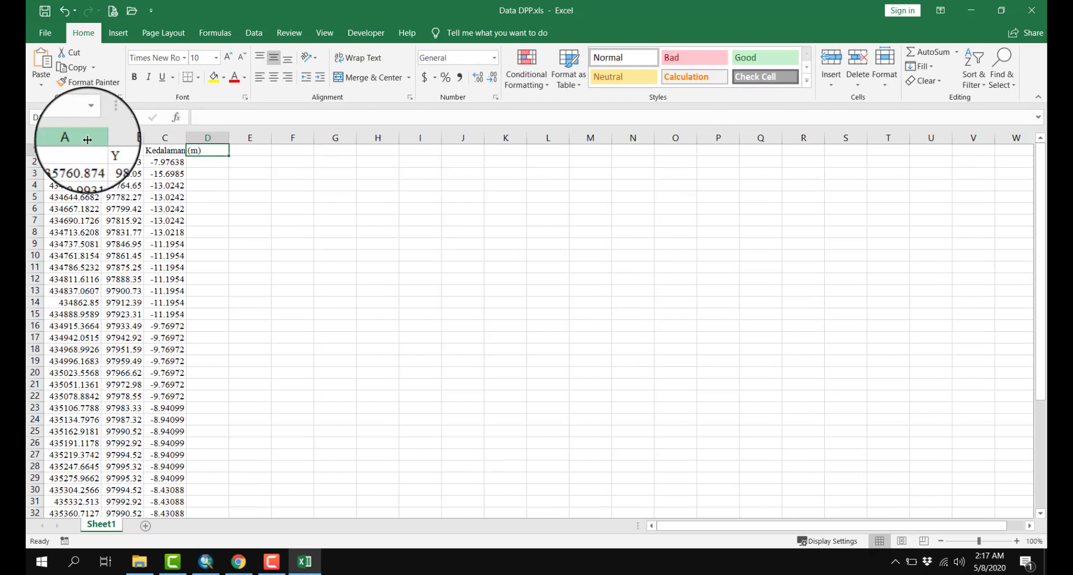
double_click(143, 138)
double_click(203, 142)
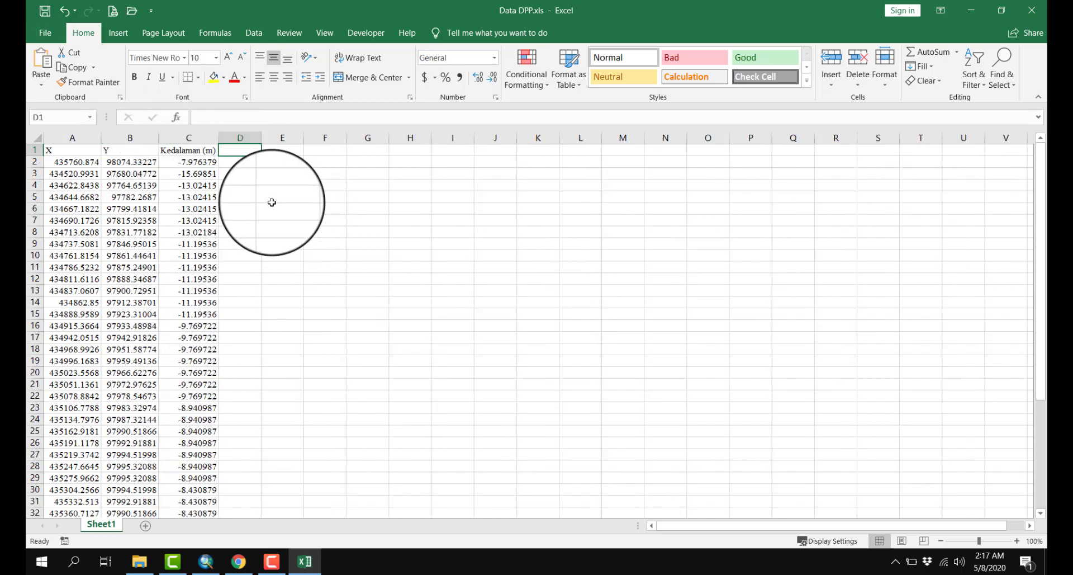
- Add a Depth (m) column in D and fill it down with the formula =C2*-1 for every record
type("Depth (m")
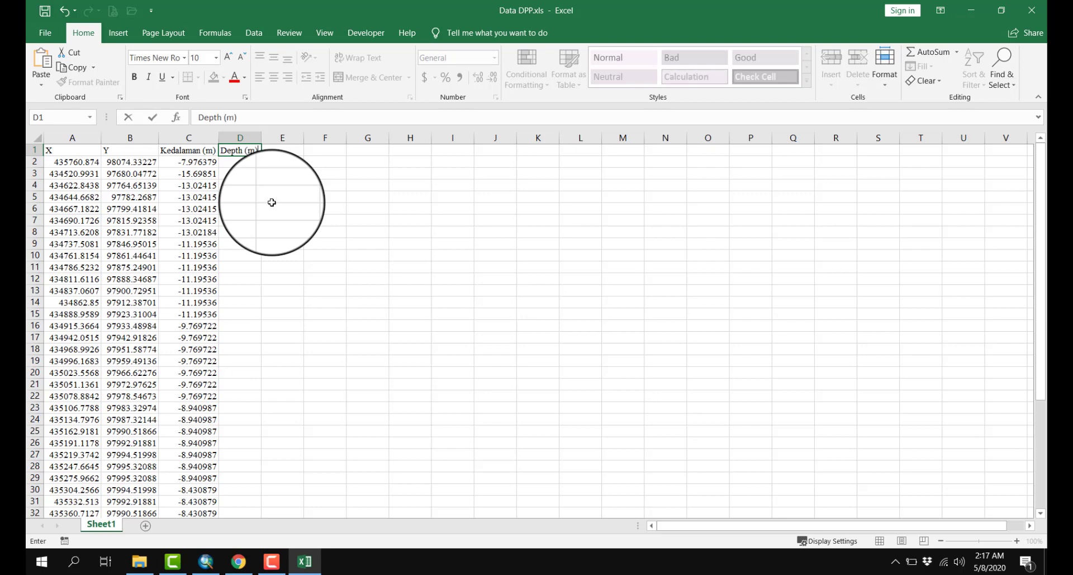
left_click(272, 202)
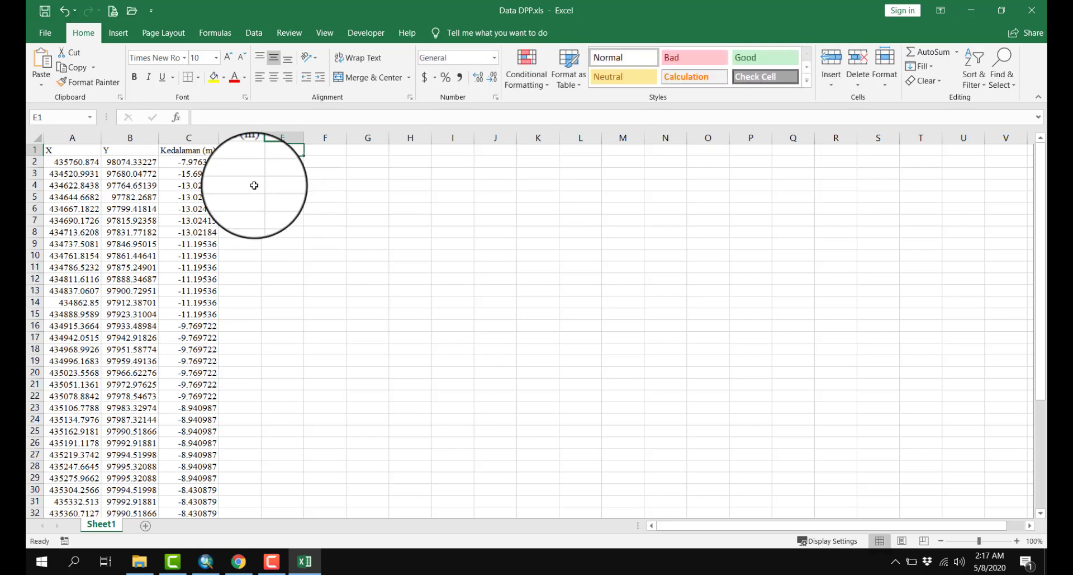
left_click(231, 163)
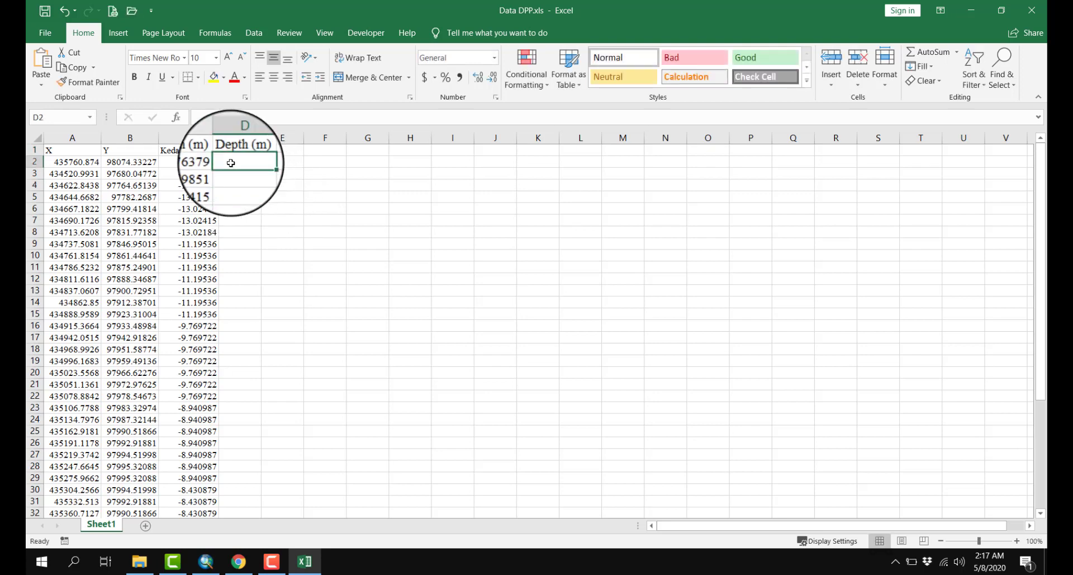
type("=")
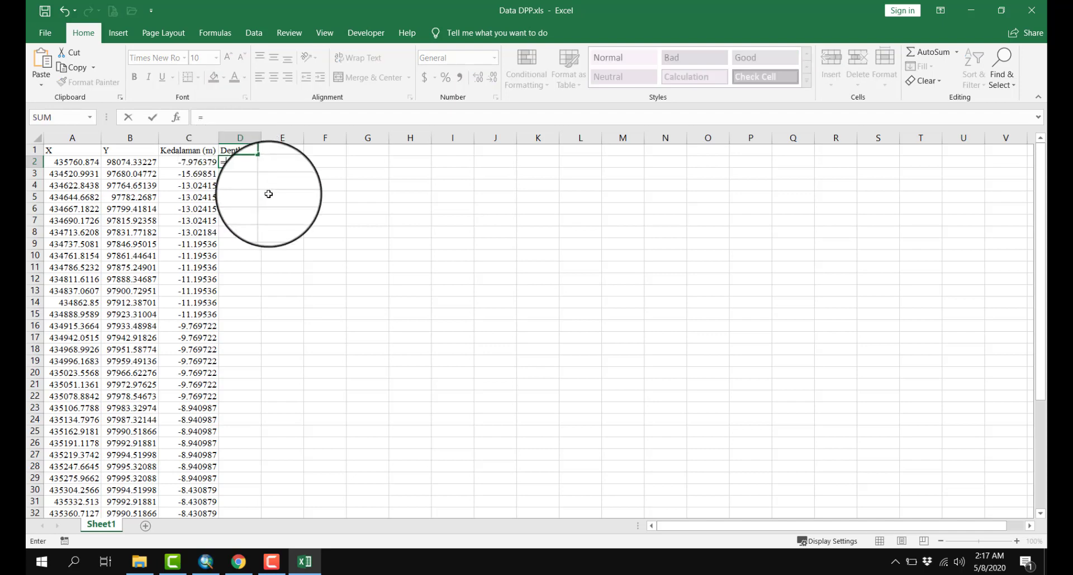
left_click(189, 162)
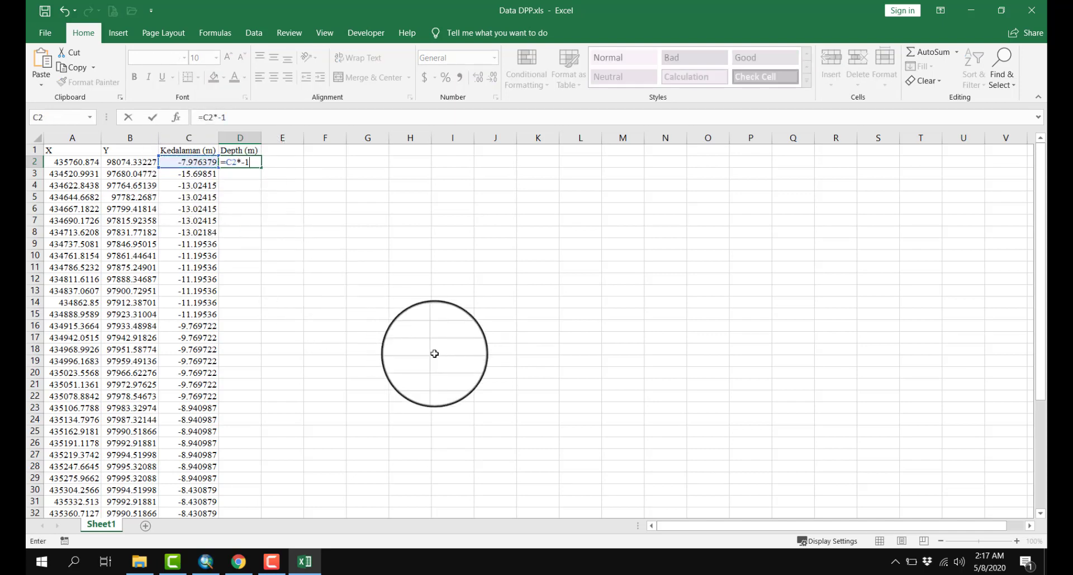
key("ctrl+Return")
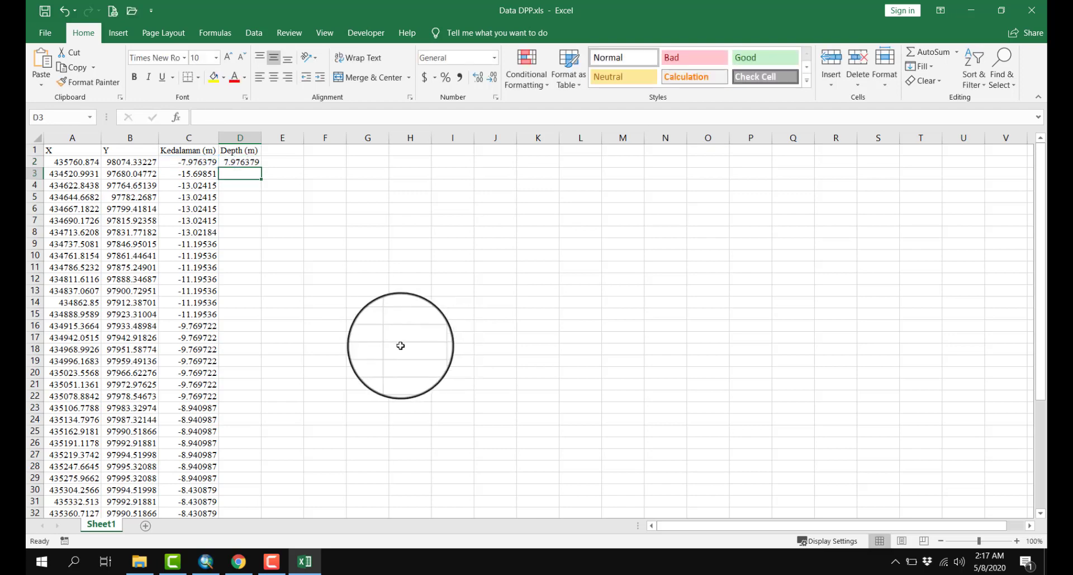
double_click(261, 168)
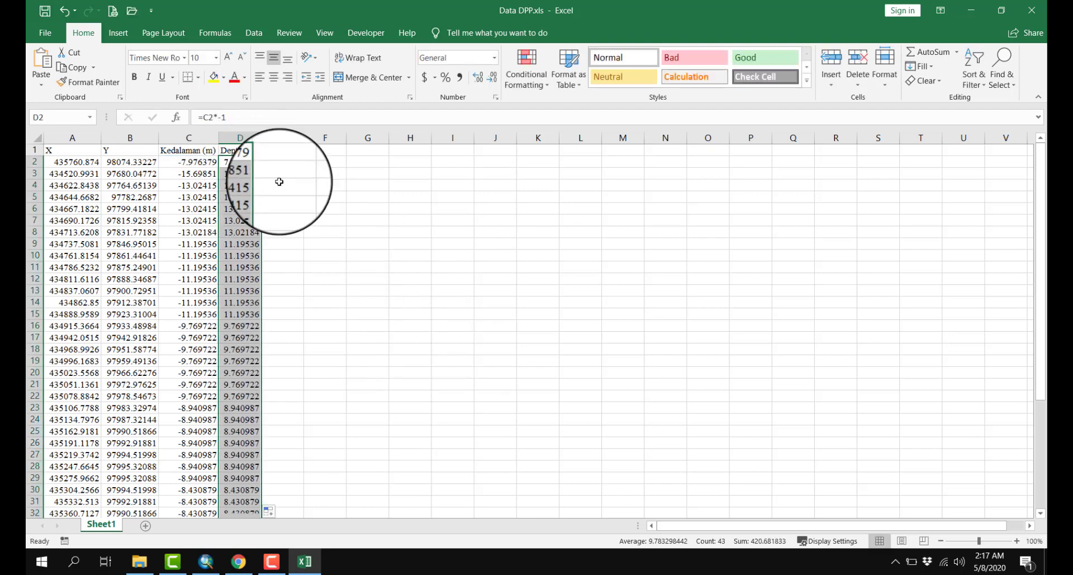
- Format the Depth (m) values in column D to two decimal places
left_click(493, 80)
left_click(493, 80)
left_click(493, 80)
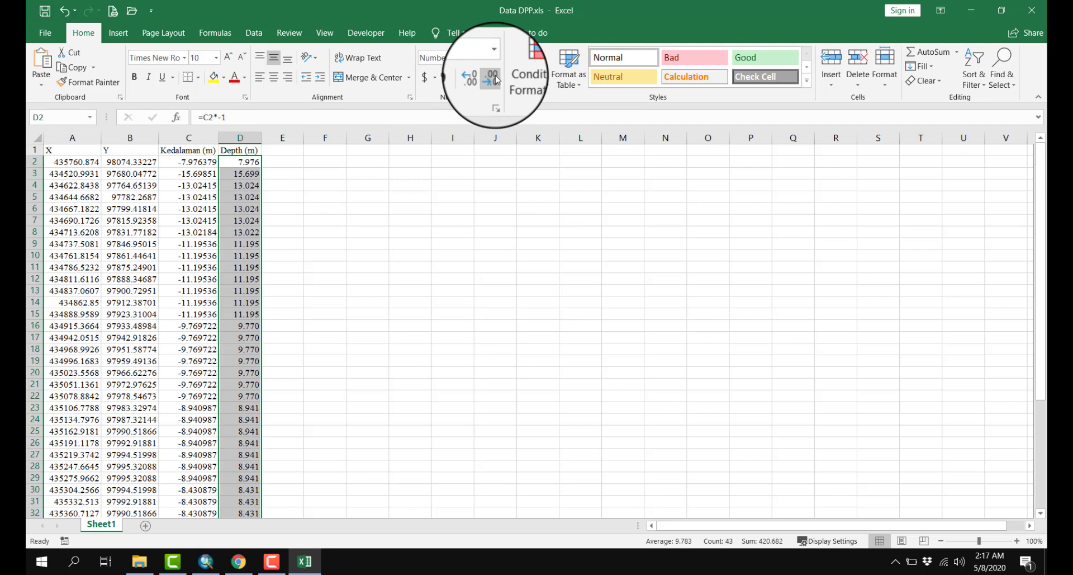
left_click(493, 80)
left_click(410, 212)
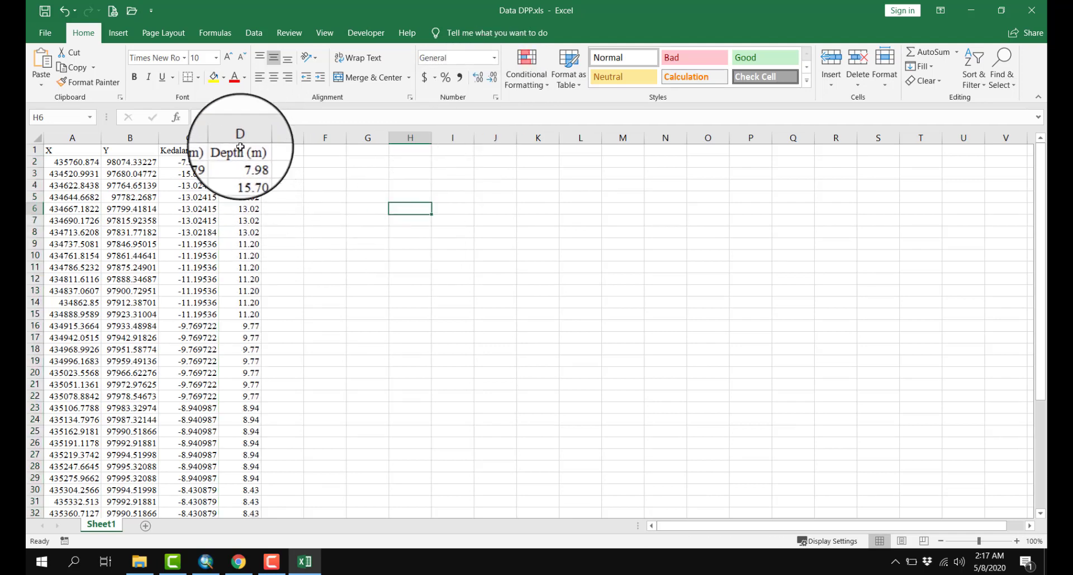
- Autofit the column widths across the entire sheet
left_click(37, 138)
left_click(885, 66)
left_click(923, 166)
left_click(493, 267)
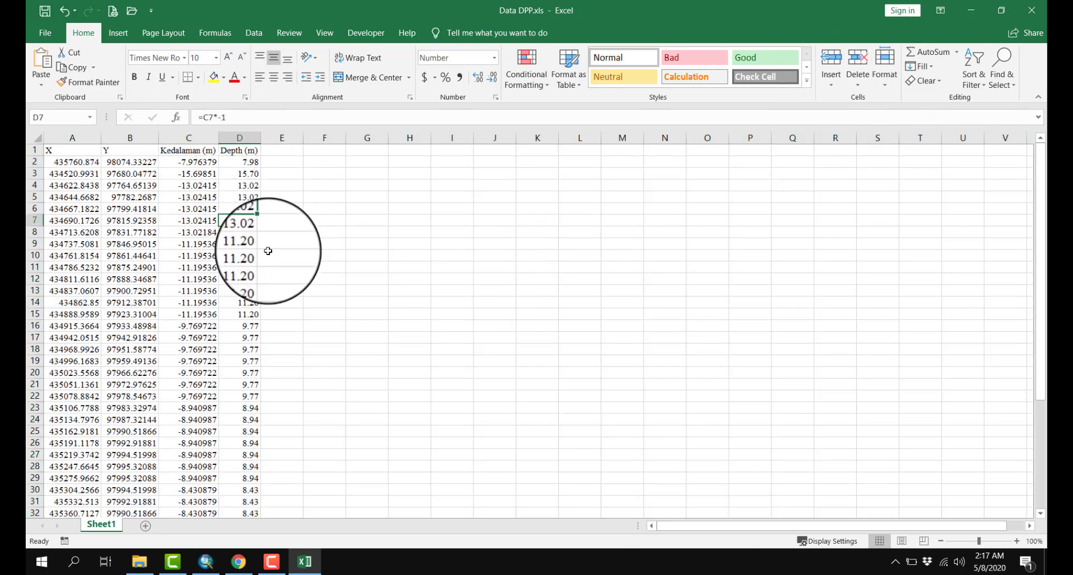
left_click(324, 253)
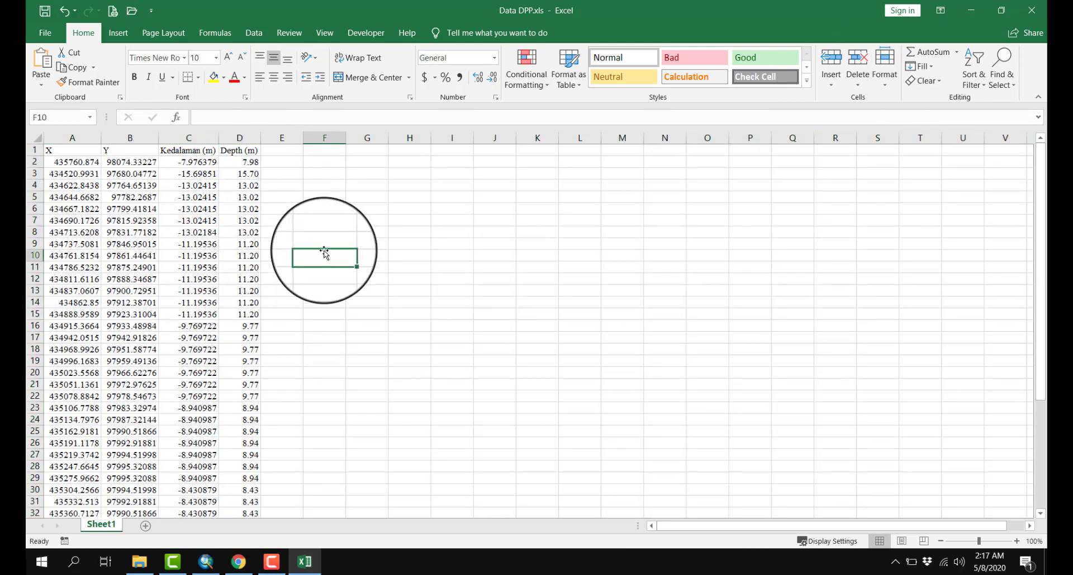
- Open DataKedalaman.txt from the PRAKTIKUM DPP folder in Excel to examine its comma-separated records, and return to cell E1 of Data DPP.xls
left_click(139, 561)
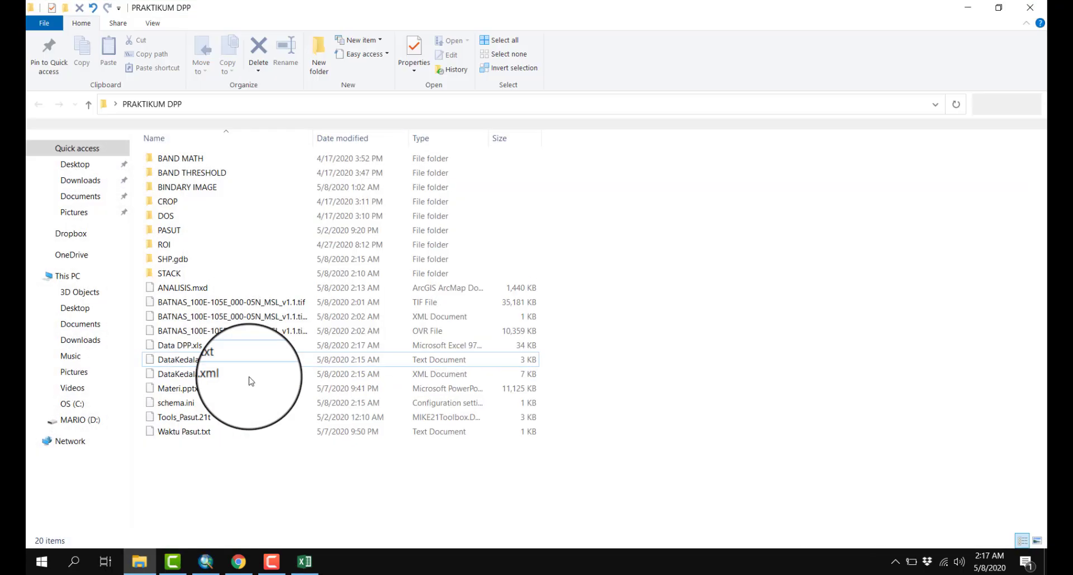
left_click_drag(190, 359, 366, 425)
left_click_drag(83, 151, 84, 383)
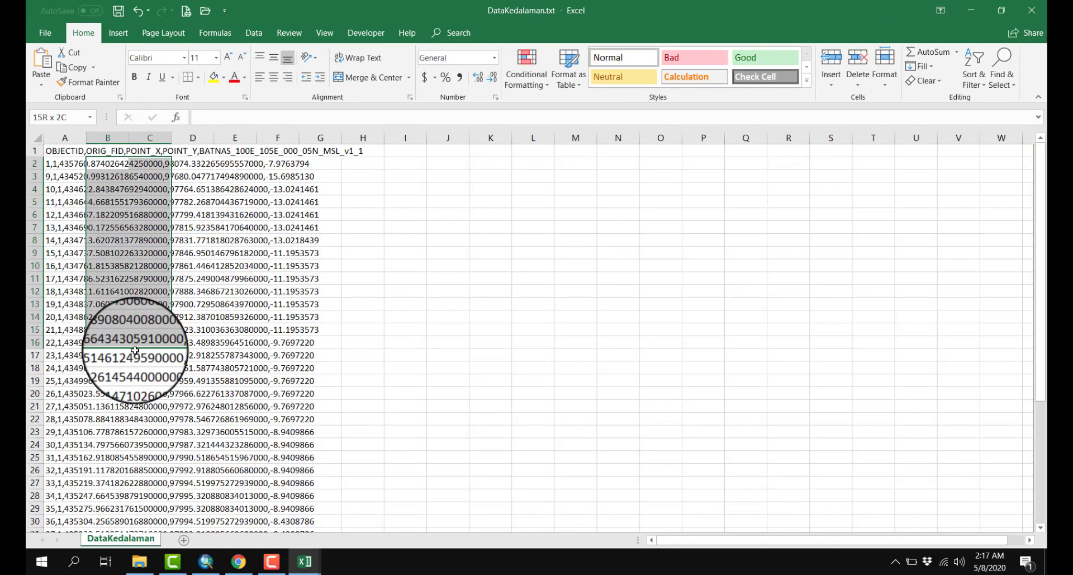
left_click(493, 295)
left_click(1032, 10)
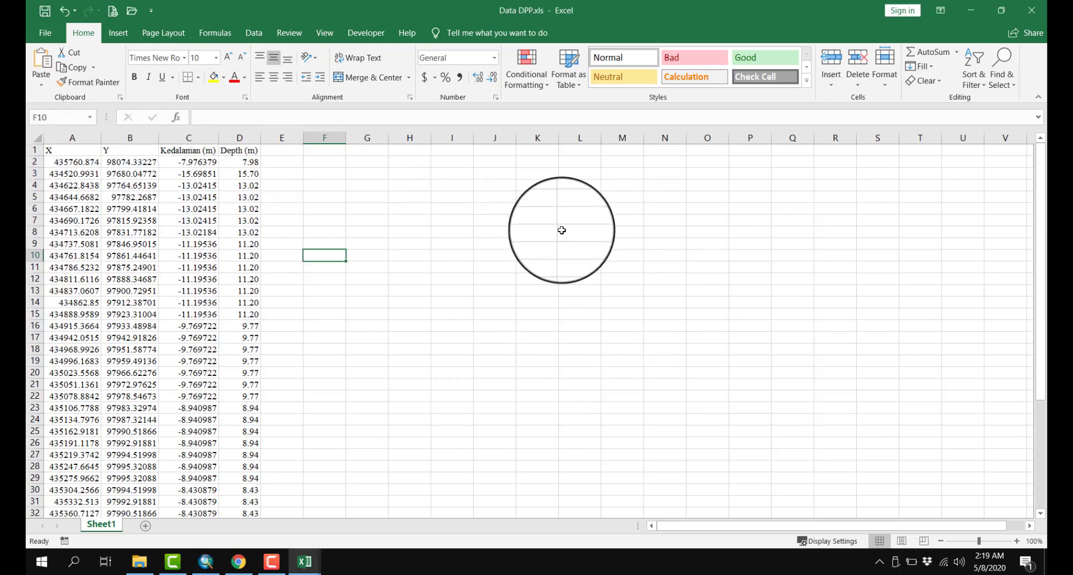
left_click(288, 154)
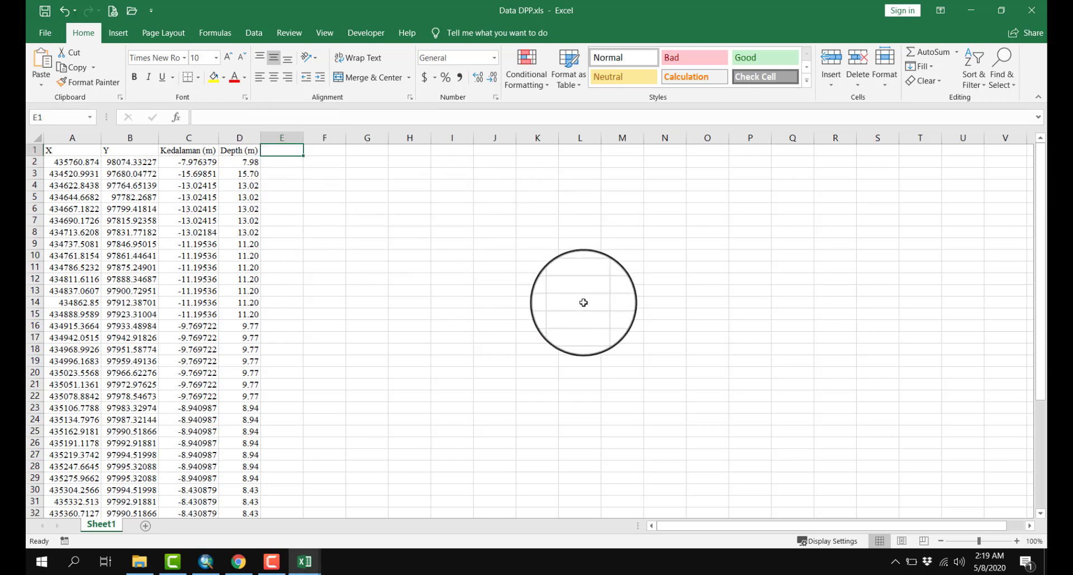
- Enter the header Jarak Pengukuran (m) in cell E1 and autofit the width of column E
type("Jarak Pengukuran")
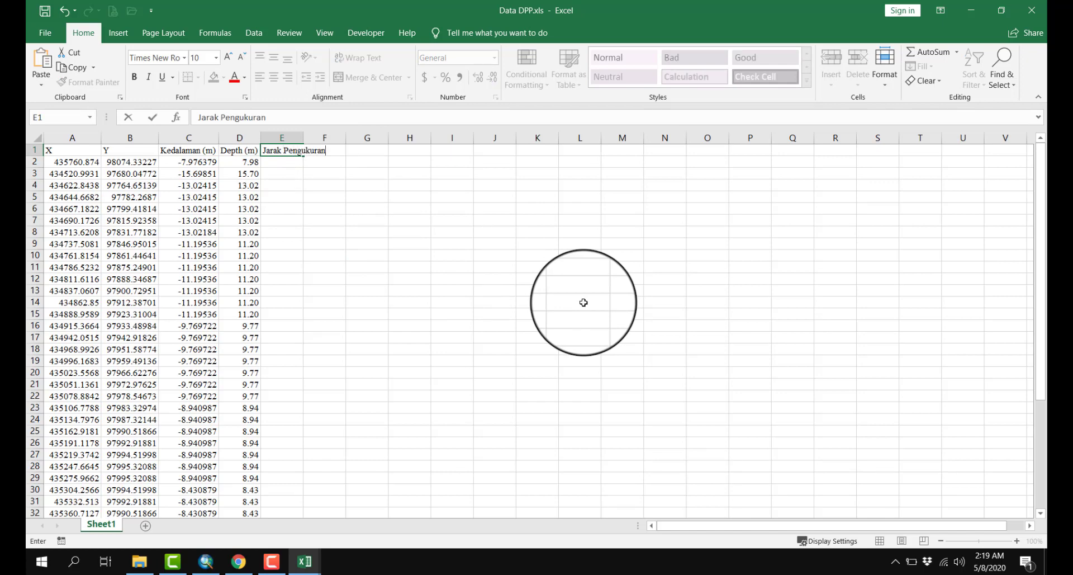
key("Return")
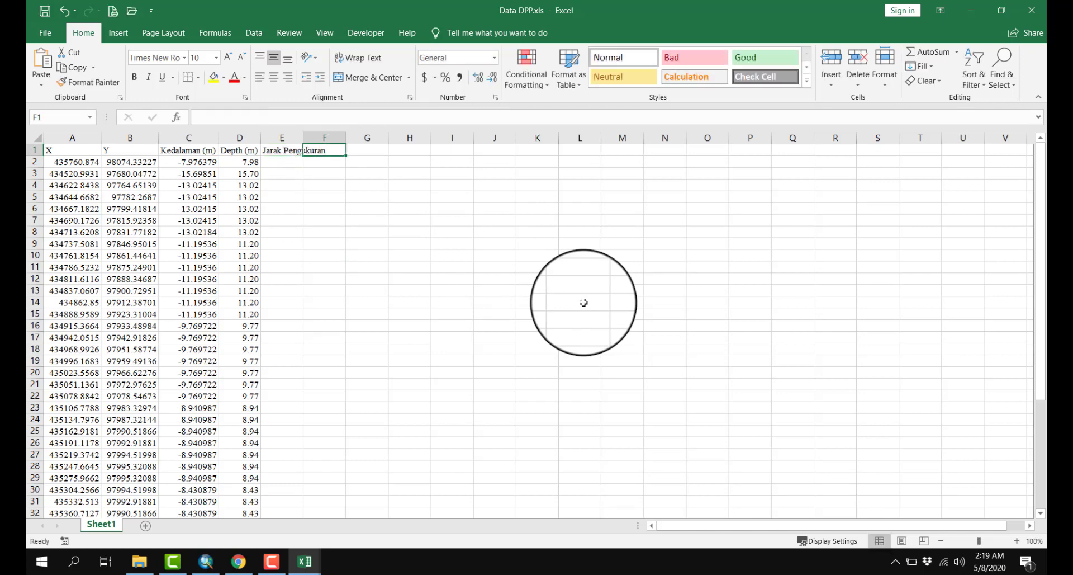
left_click(206, 561)
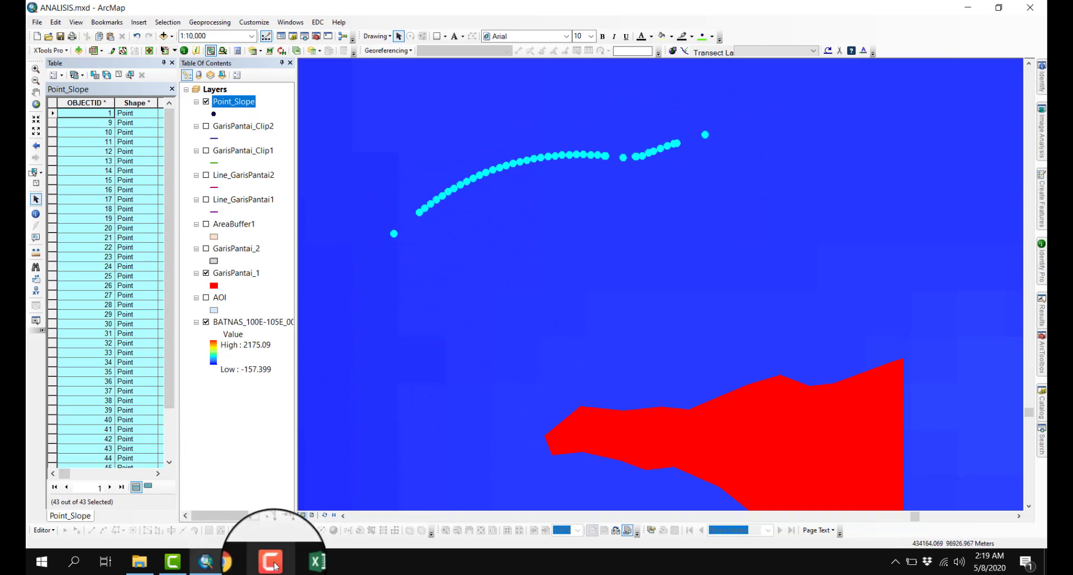
mouse_move(304, 560)
left_click(239, 512)
left_click(295, 163)
double_click(303, 138)
left_click(305, 151)
left_click(294, 117)
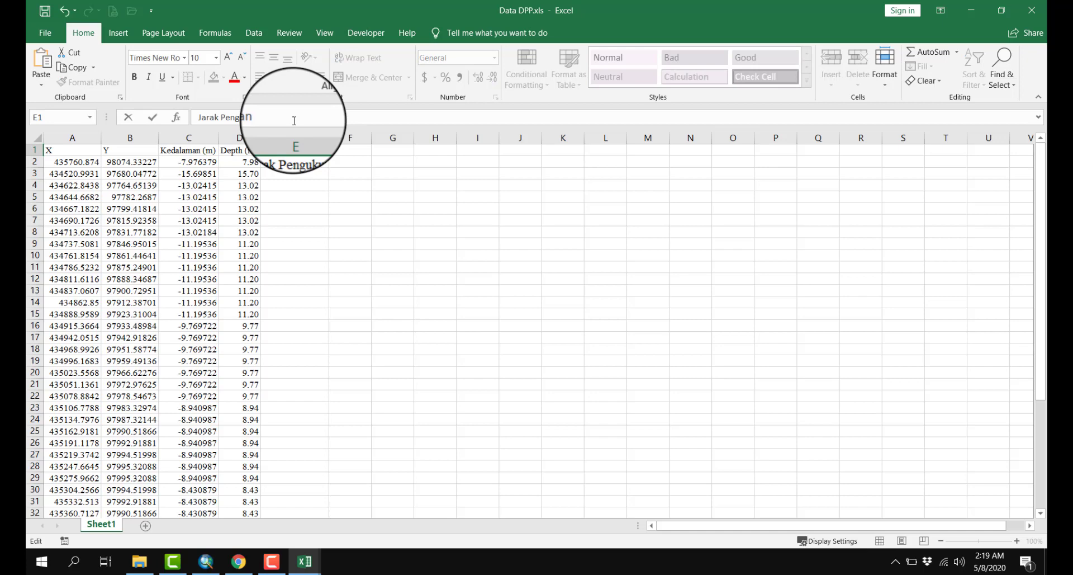
key("Tab")
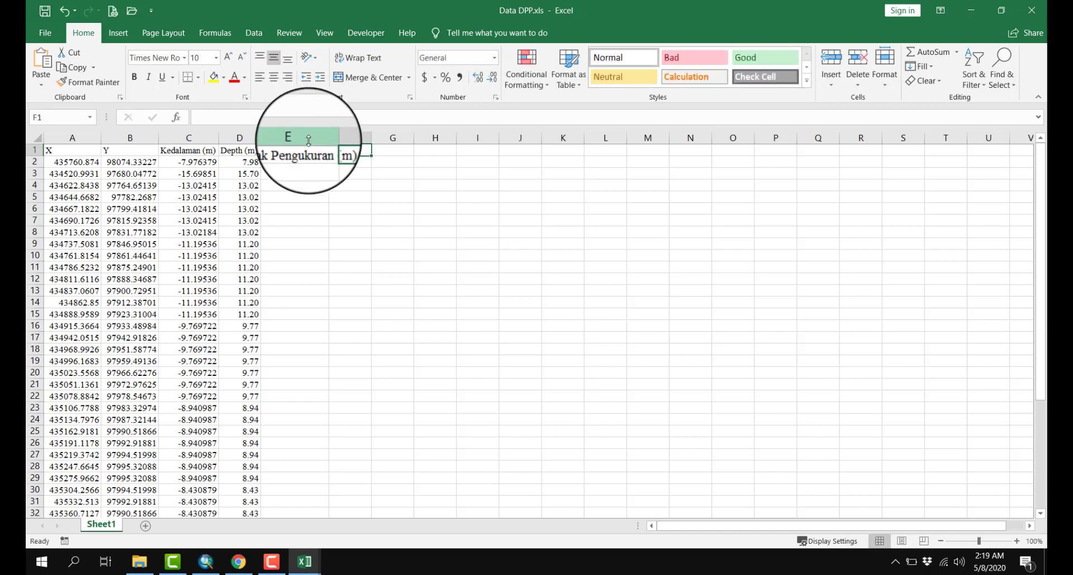
double_click(329, 138)
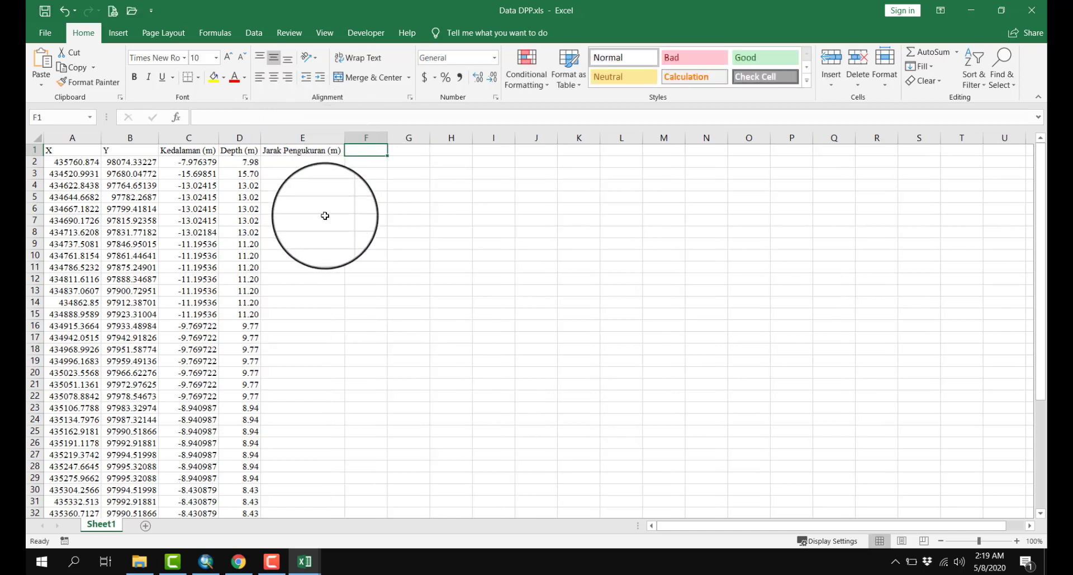
- Enter 1000 as the measurement distance in E2 and fill it down column E for every record
left_click(325, 216)
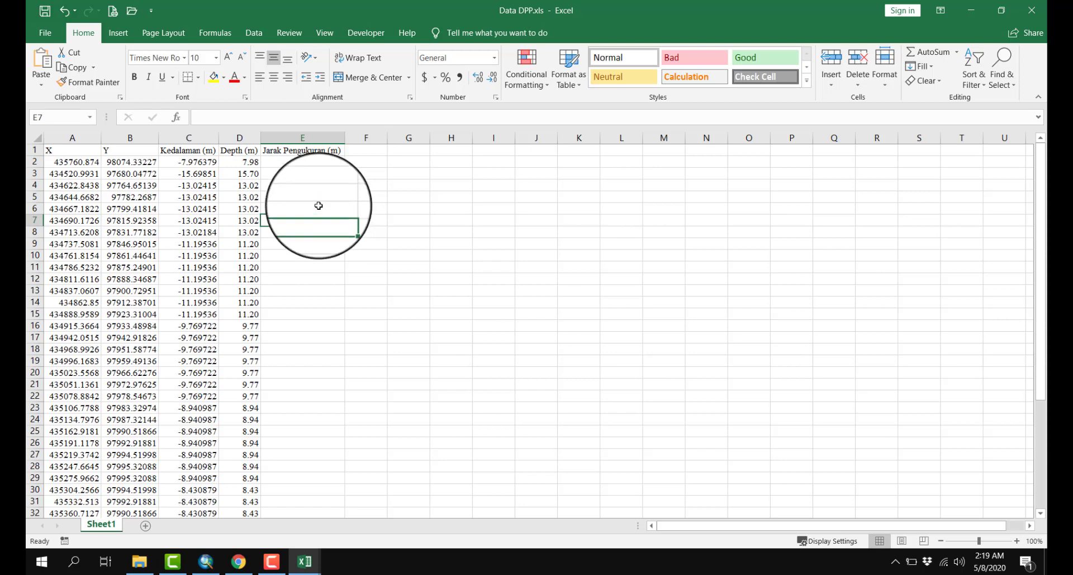
left_click(288, 162)
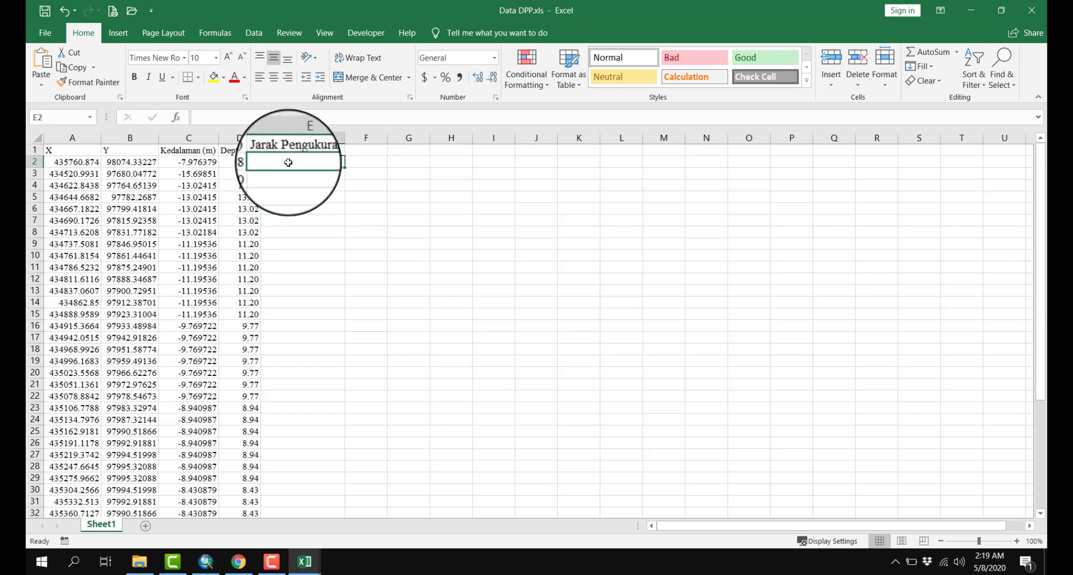
type("1")
key("ctrl+Return")
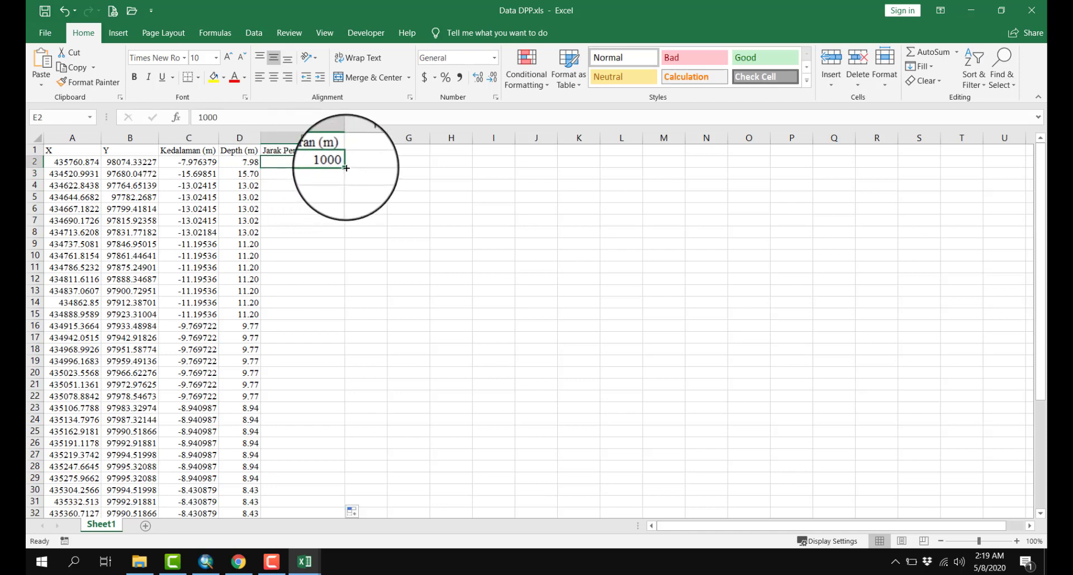
double_click(347, 169)
left_click(414, 232)
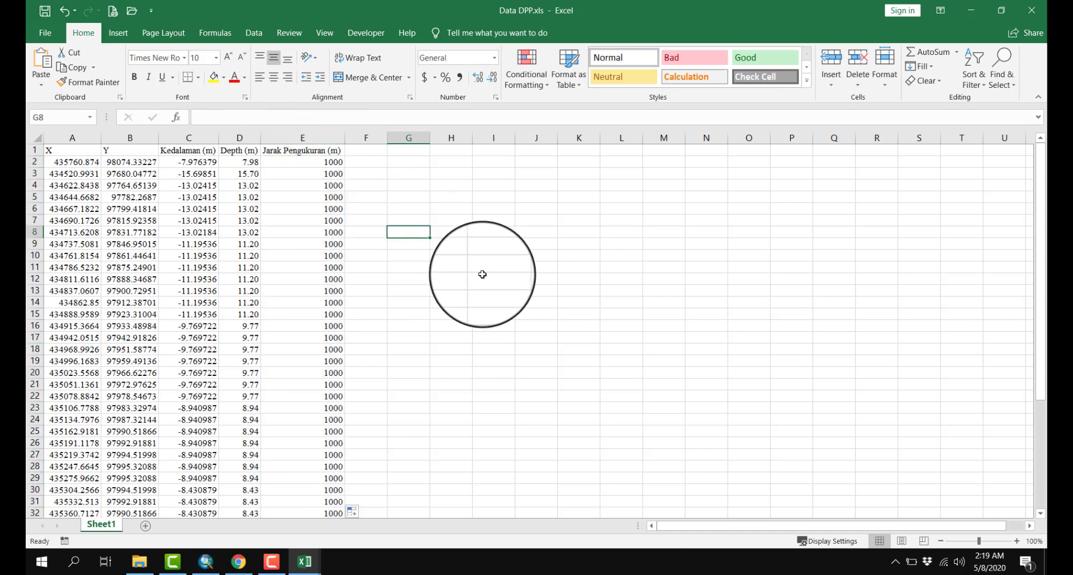
- Enter the header d/m in cell F1
left_click(367, 153)
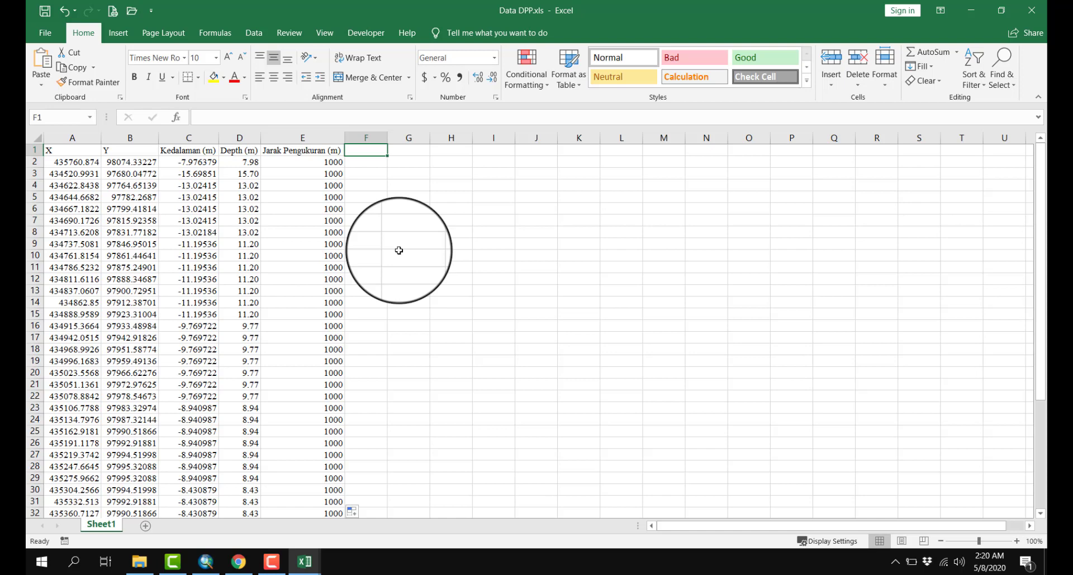
type("d")
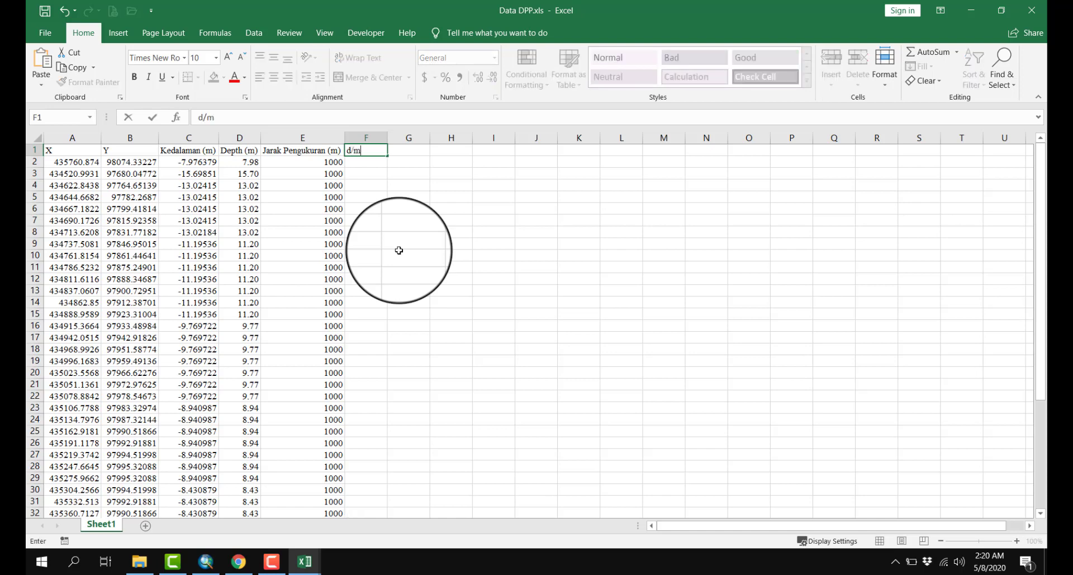
type("/m")
key("Return")
left_click(368, 146)
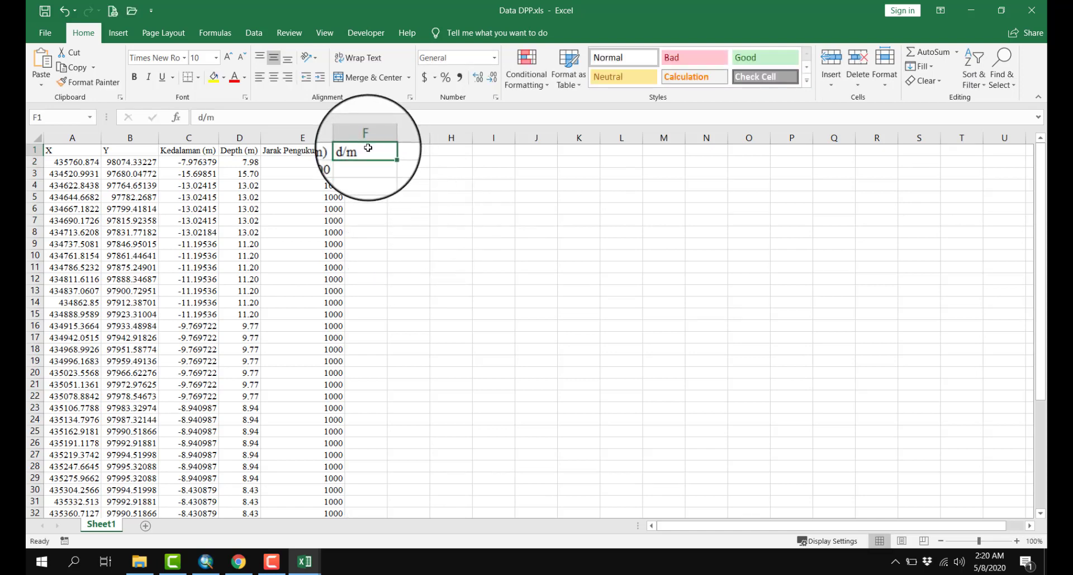
left_click(468, 219)
- Calculate depth divided by distance in F2 with =D2/E2 and fill the formula down column F for every record
left_click(375, 160)
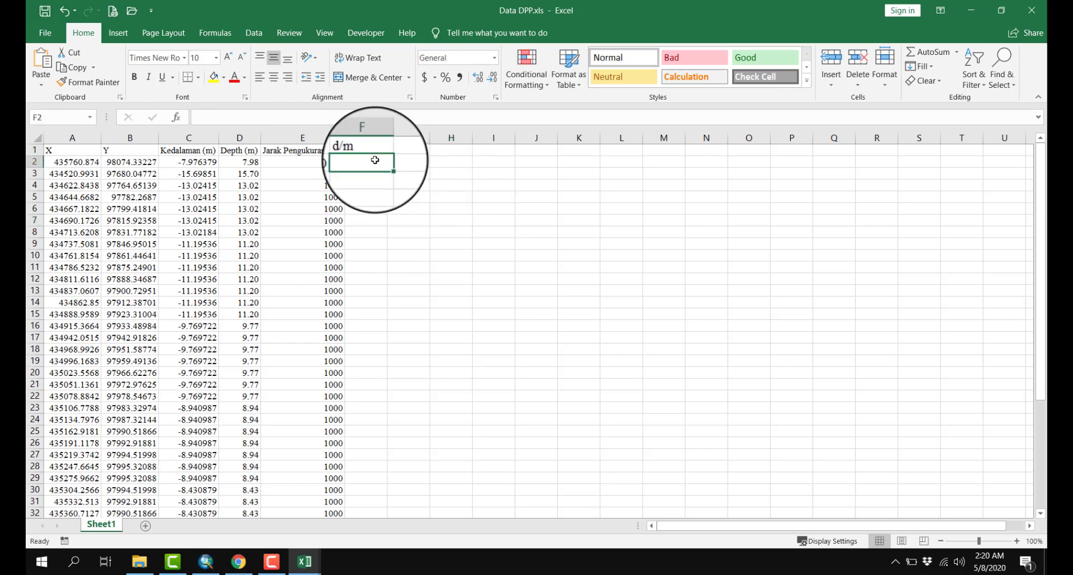
type("=")
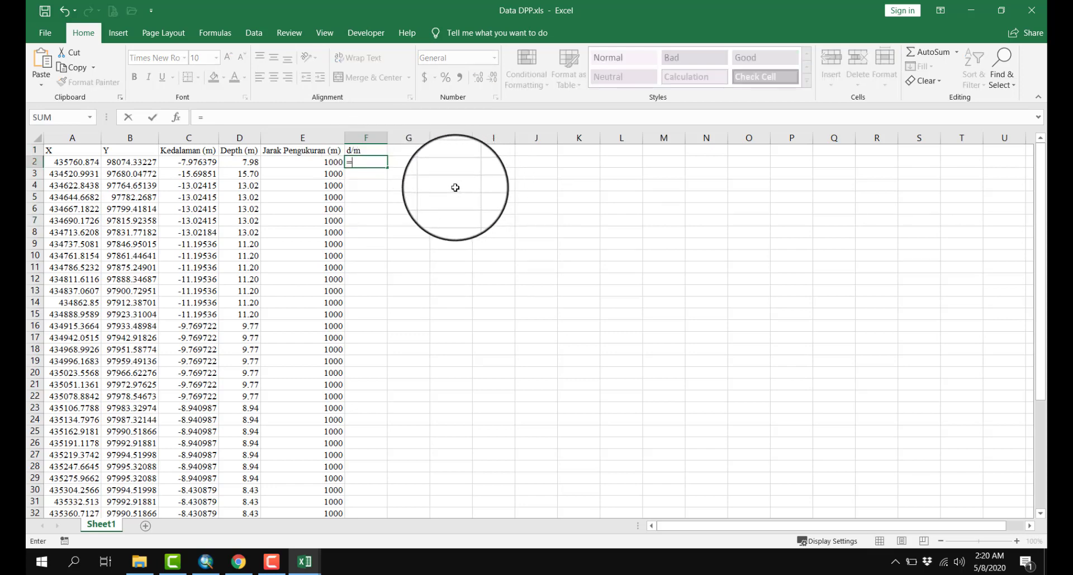
left_click(239, 162)
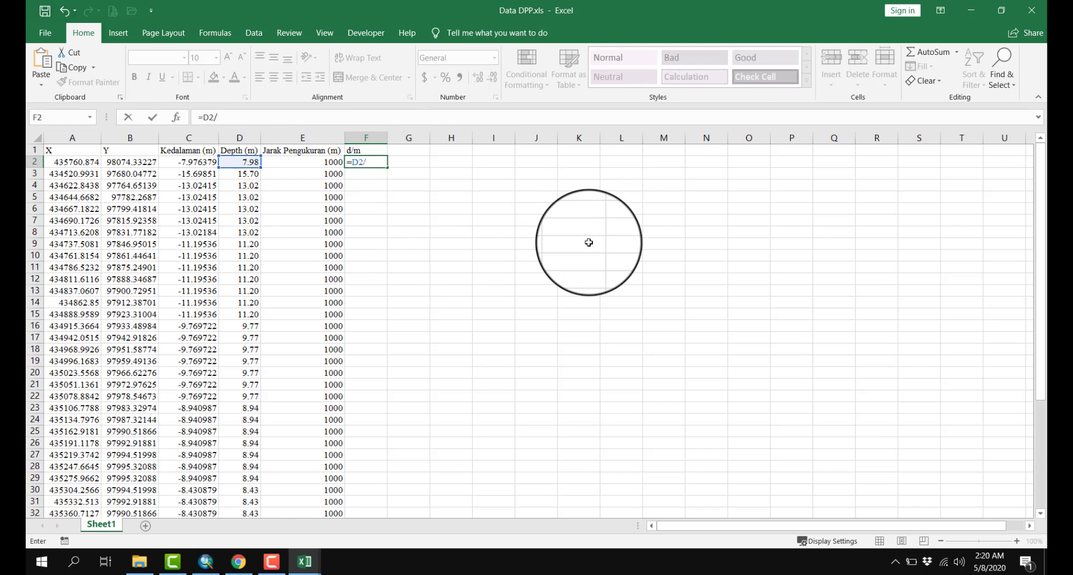
left_click(317, 162)
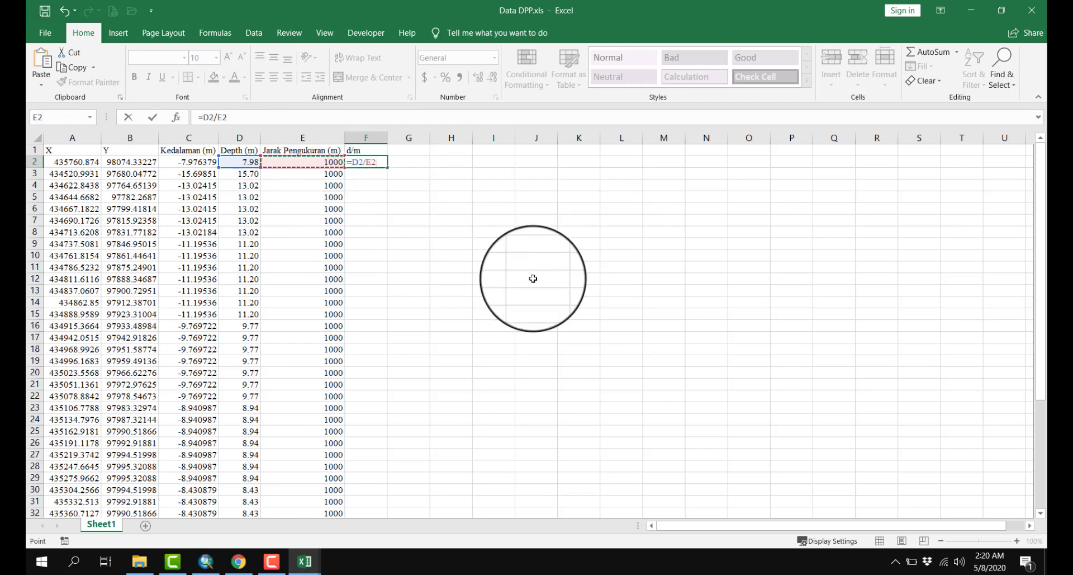
key("ctrl+Return")
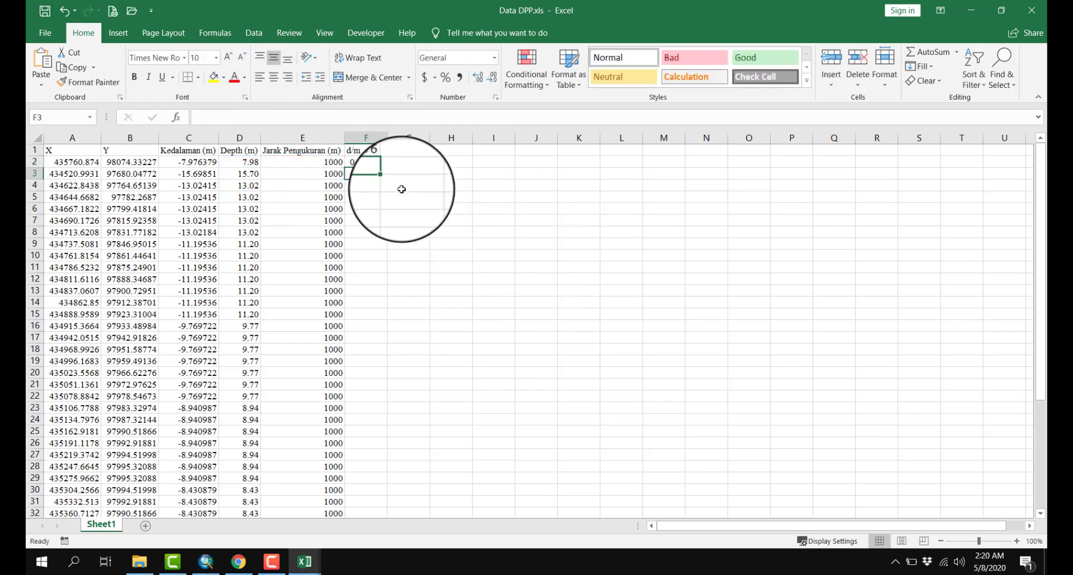
double_click(388, 168)
- Format the d/m values in column F to two decimal places
left_click(493, 81)
left_click(493, 81)
left_click(493, 82)
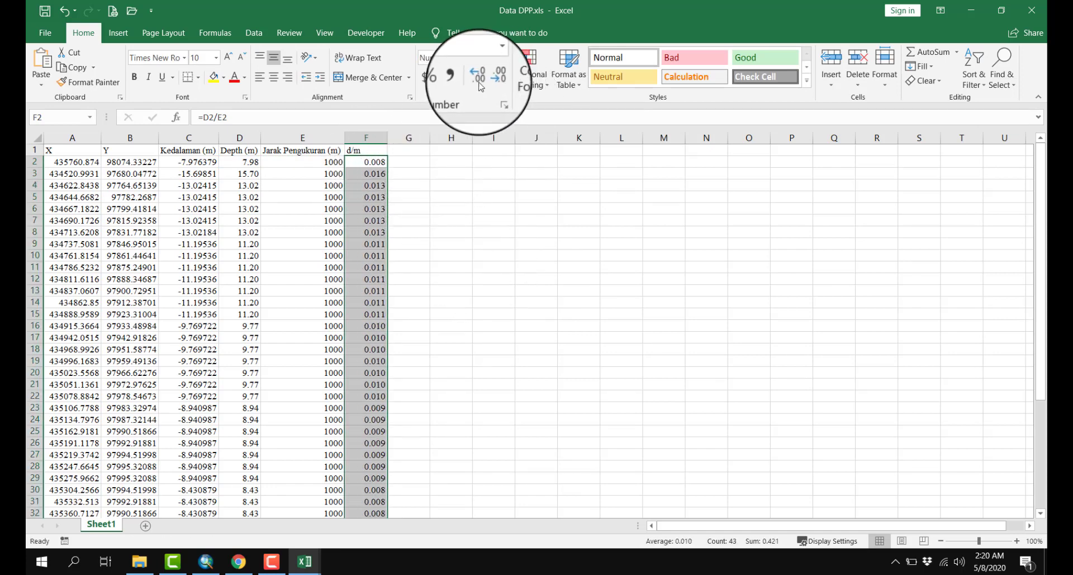
left_click(495, 81)
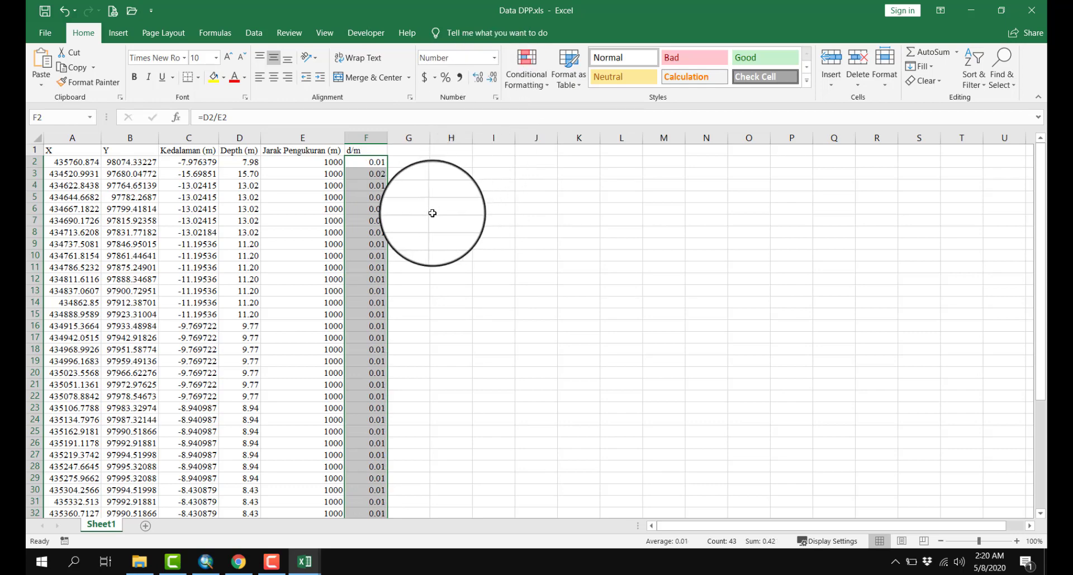
scroll(433, 213, "down", 5)
scroll(432, 213, "up", 5)
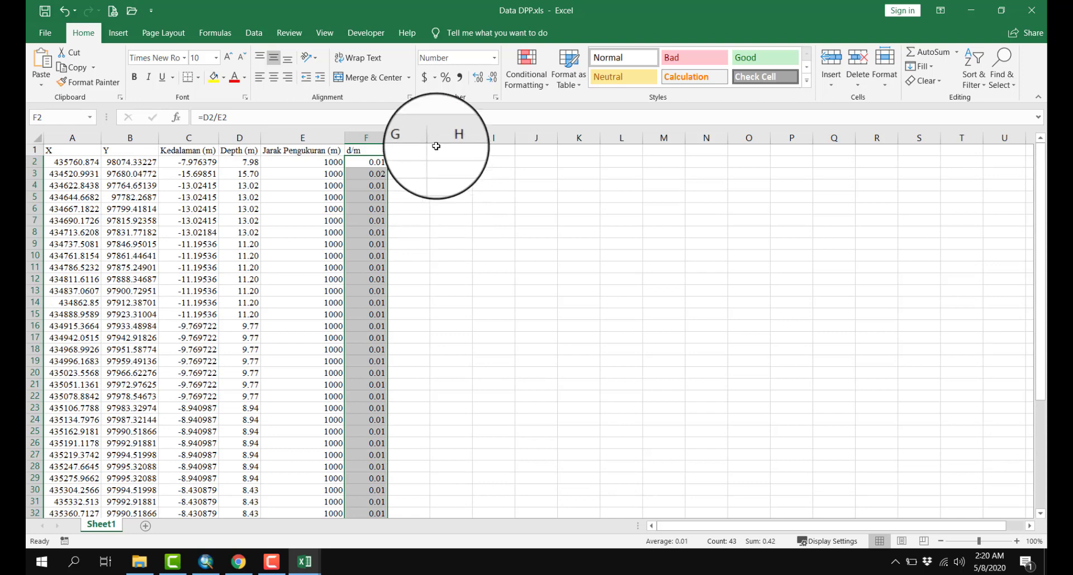
- Narrow column F to fit its d/m values
left_click_drag(387, 138, 366, 137)
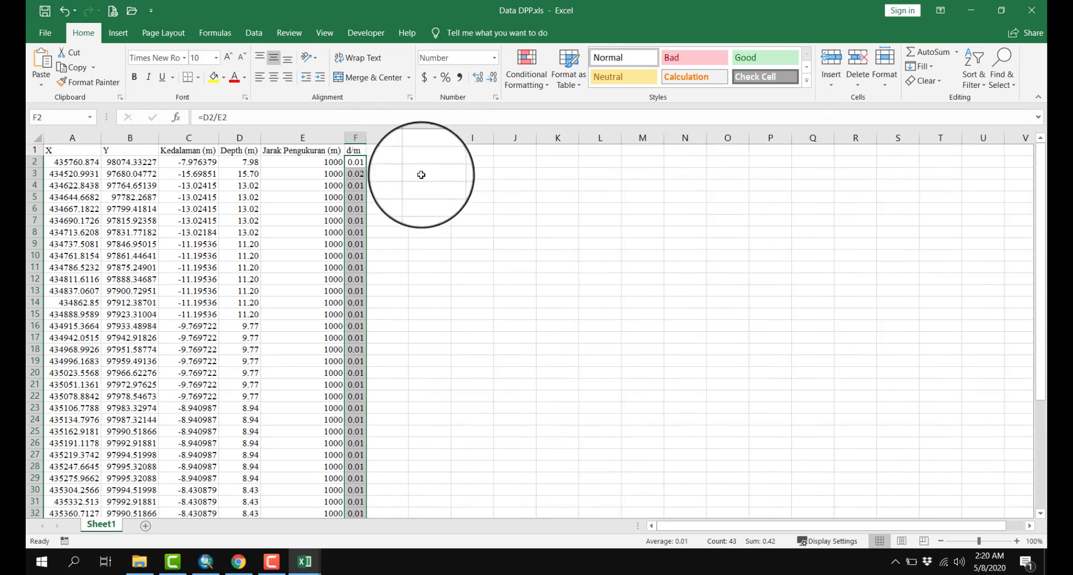
left_click(419, 173)
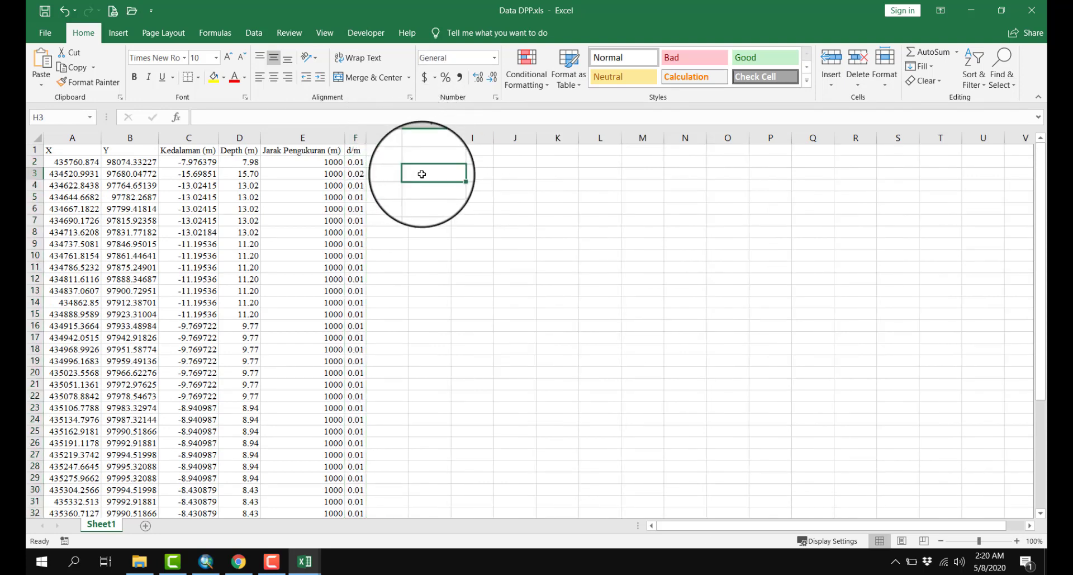
left_click(387, 138)
left_click(455, 186)
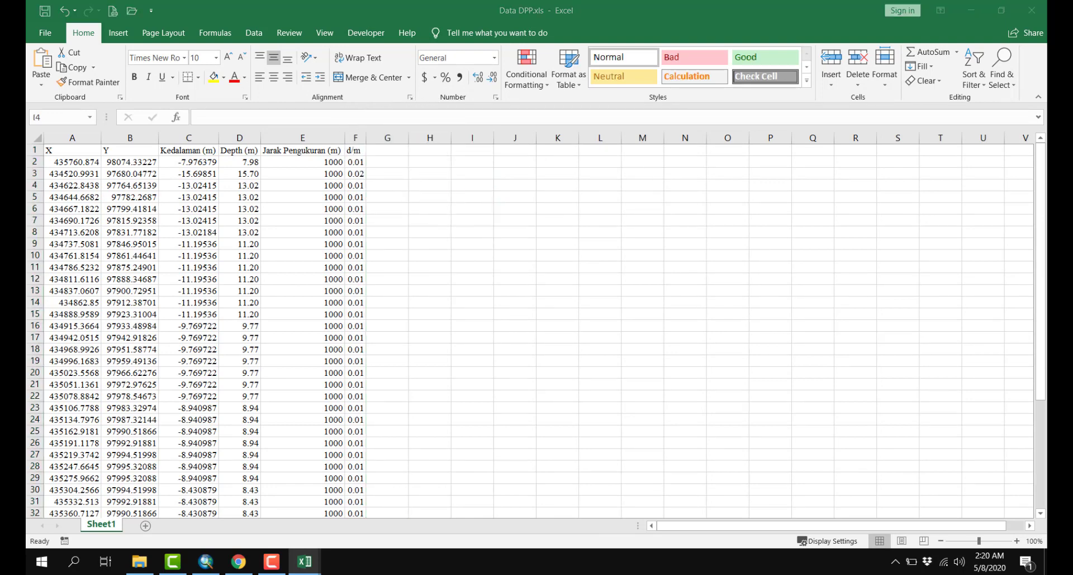
- Add a TAN b column in G and fill it down with the formula =ATAN(F2) for every record
left_click(388, 150)
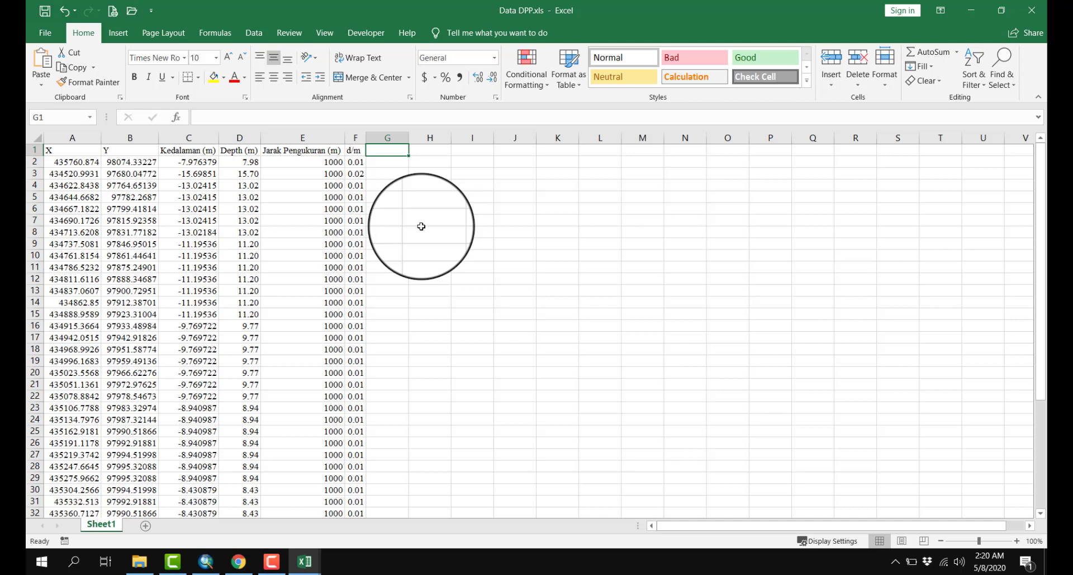
type("TAN b")
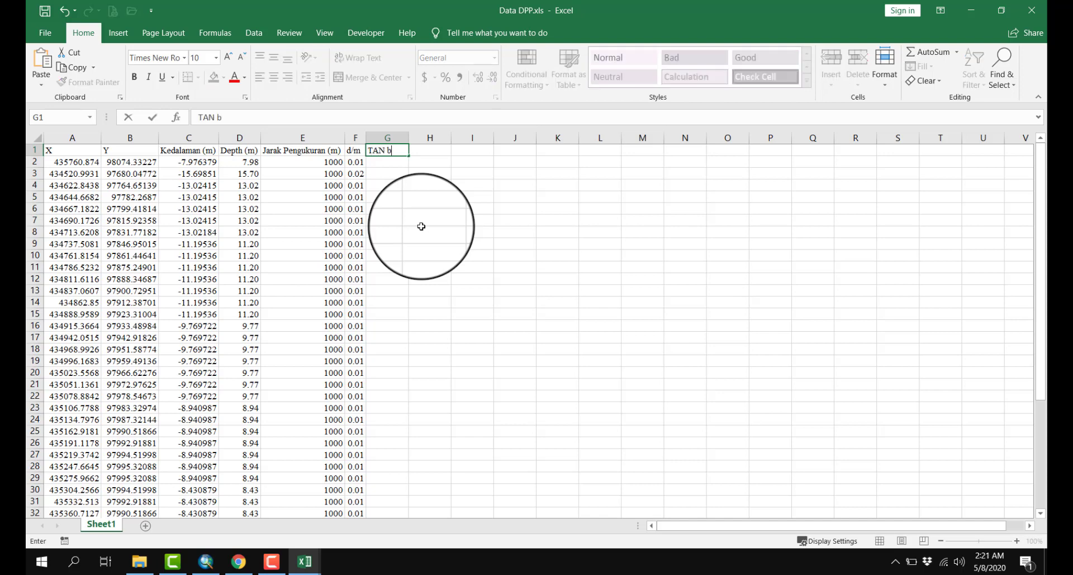
key("Return")
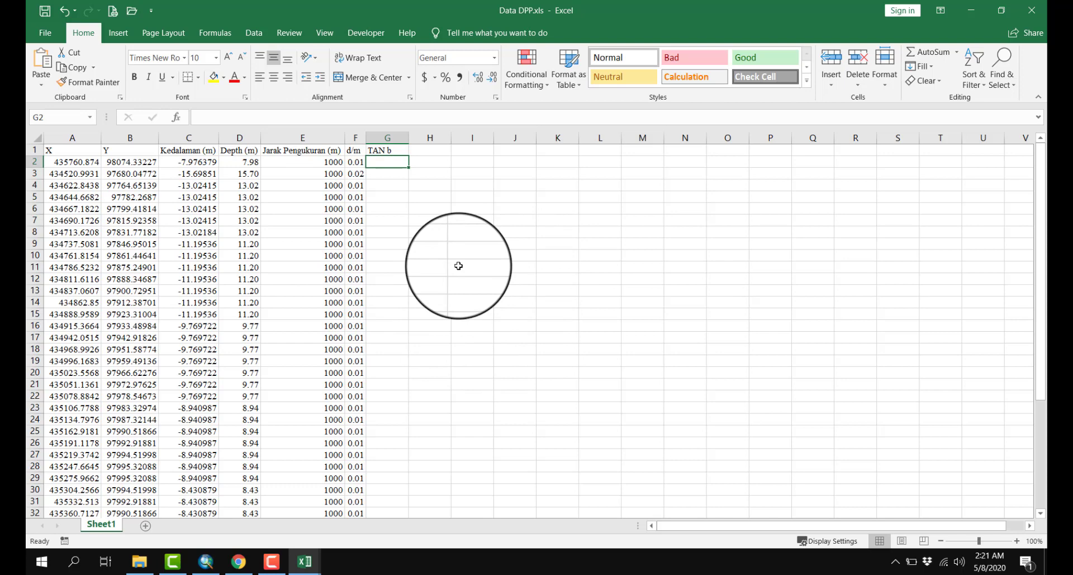
type("=A")
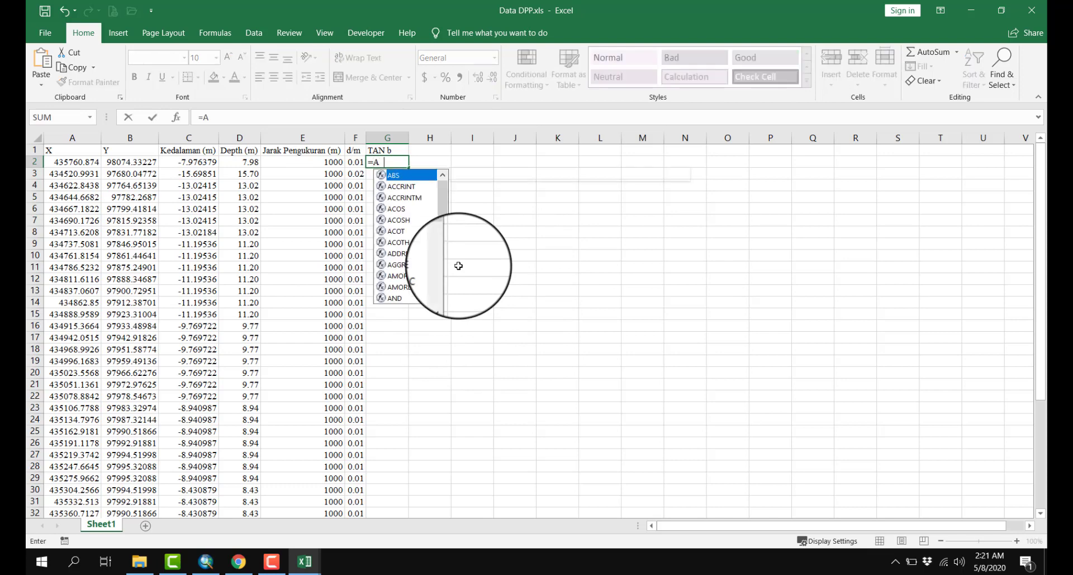
type("TAN(")
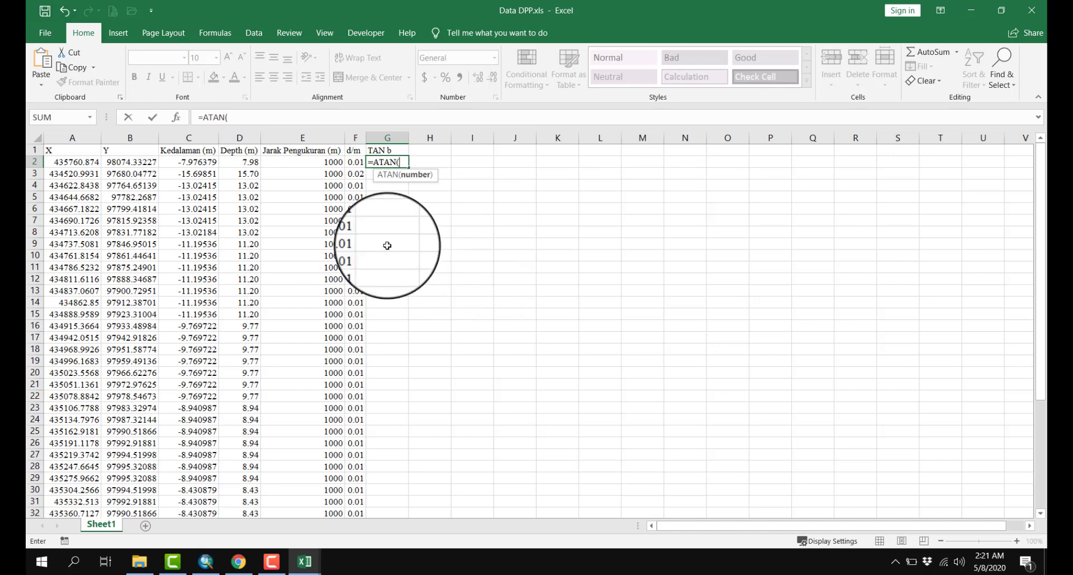
left_click(354, 161)
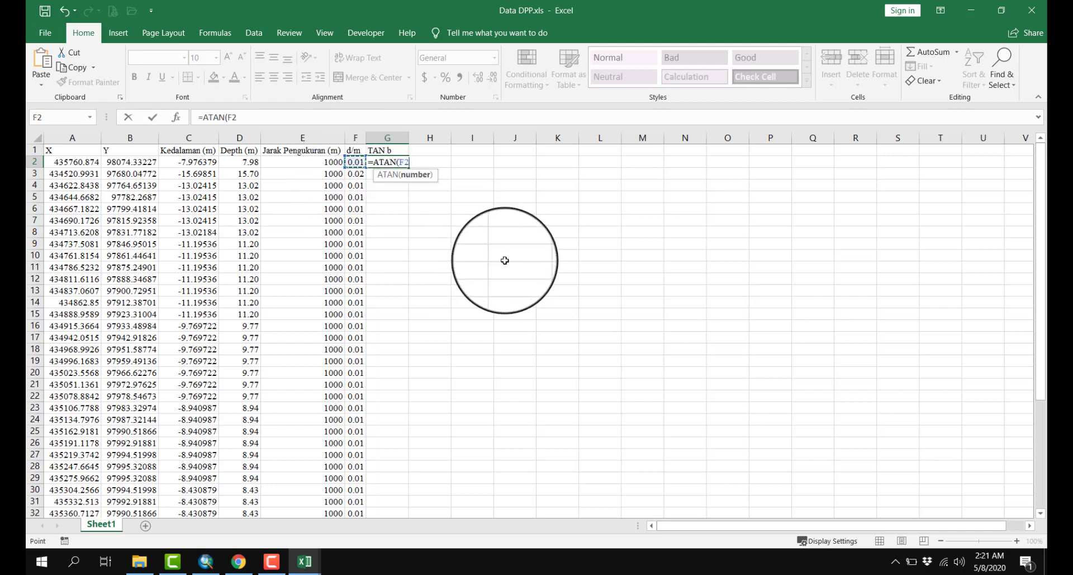
type(")")
key("Return")
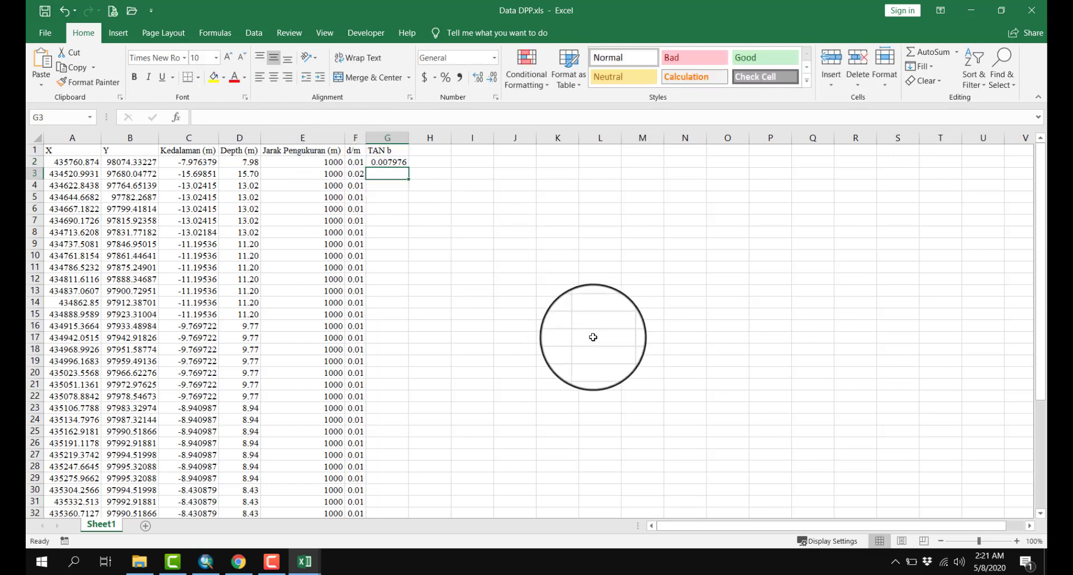
left_click(404, 163)
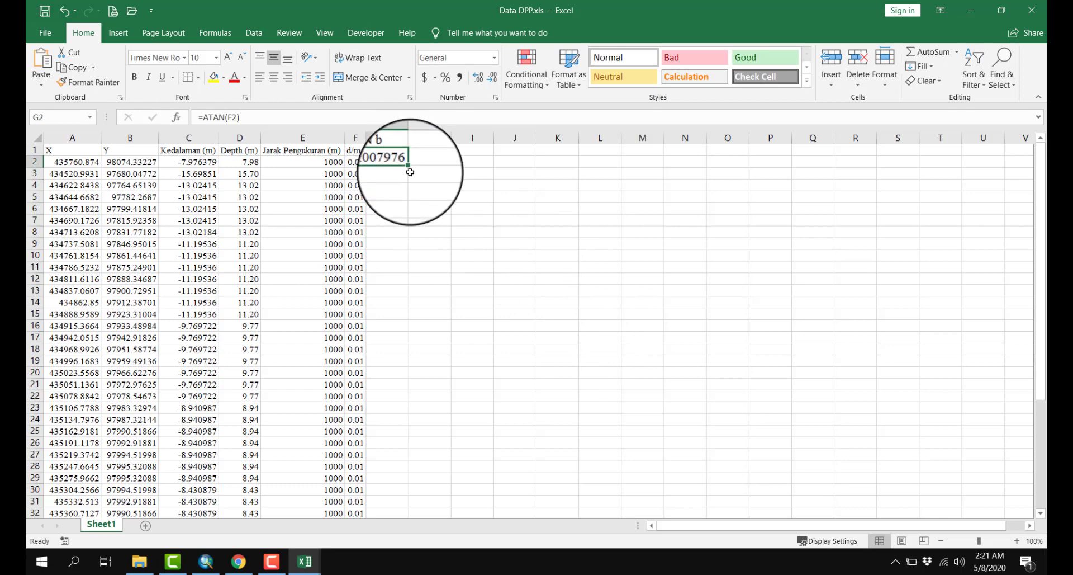
double_click(409, 168)
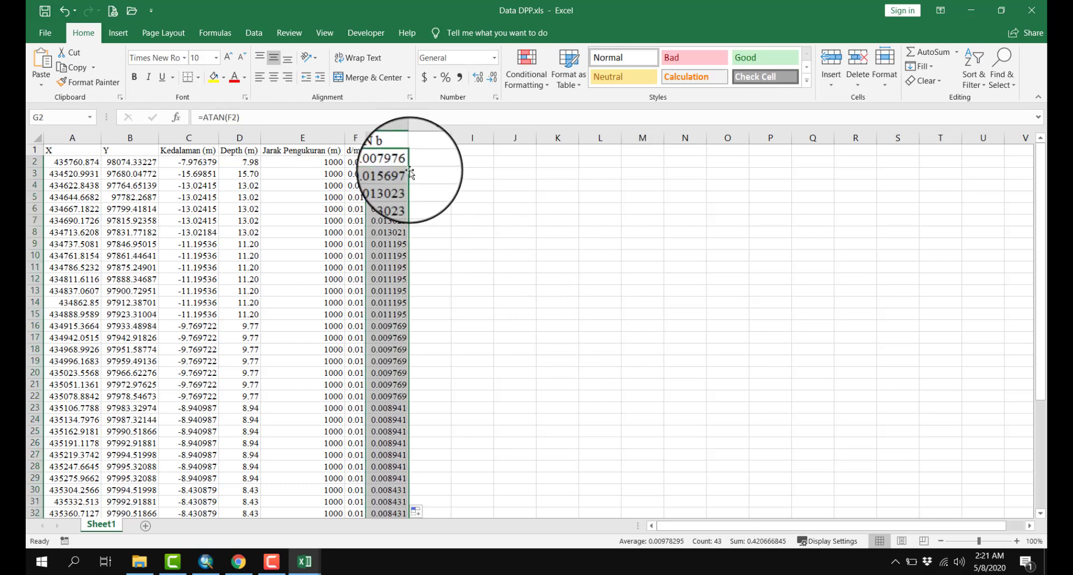
- Enter the header Slope (⁰) in H1, using the superscript zero symbol as the degree sign
left_click(433, 152)
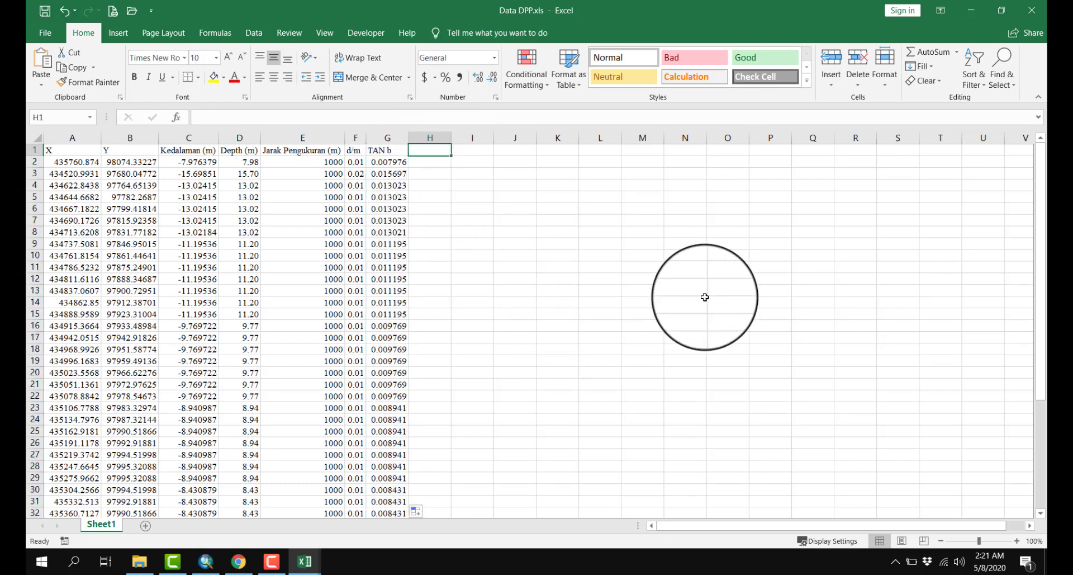
type("Sudut")
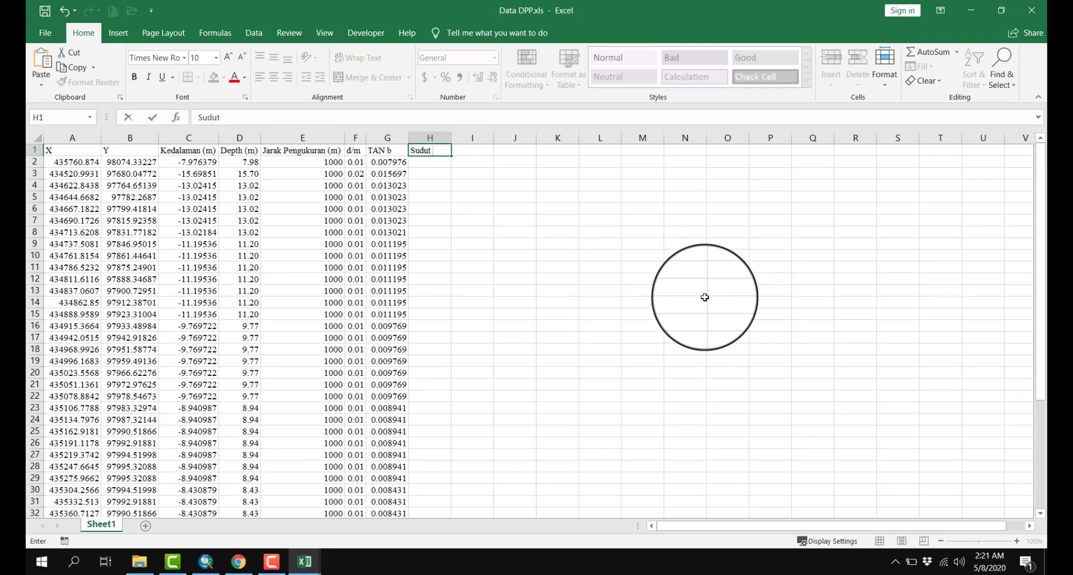
key("BackSpace")
key("BackSpace")
key("BackSpace")
key("BackSpace")
key("BackSpace")
type("Slope (")
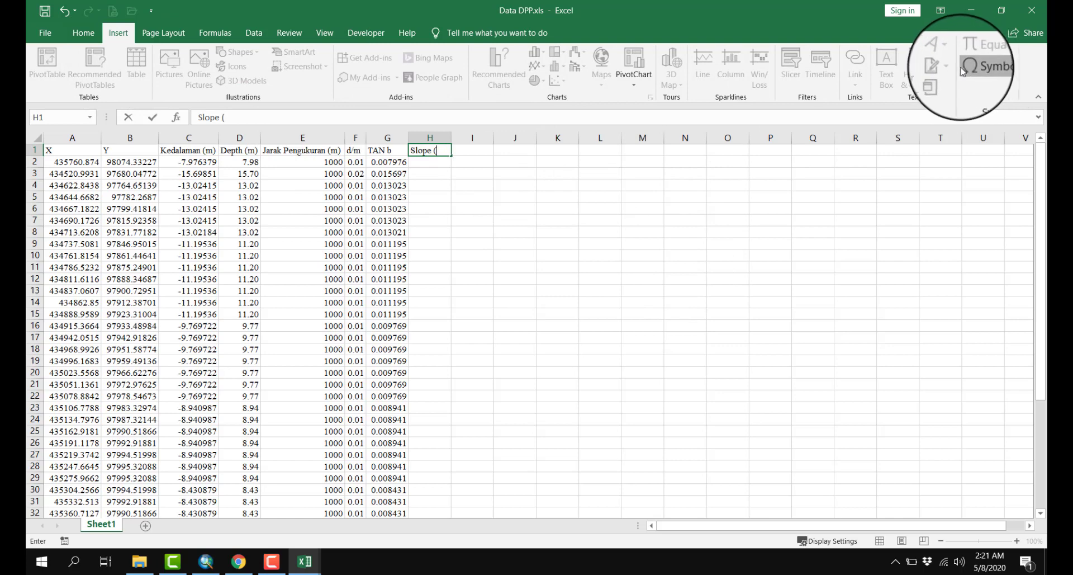
left_click(962, 70)
double_click(567, 349)
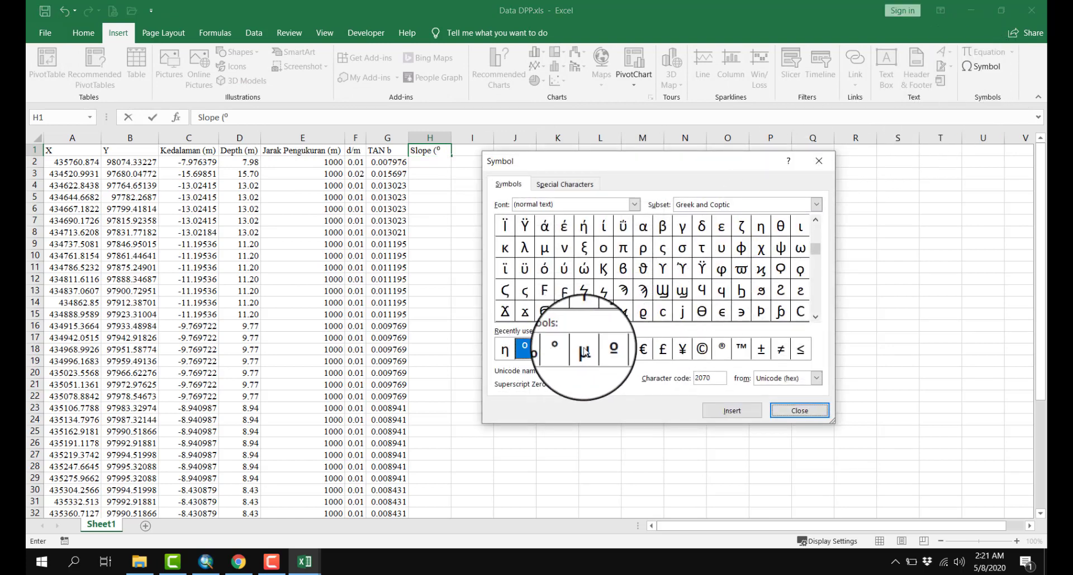
left_click(788, 409)
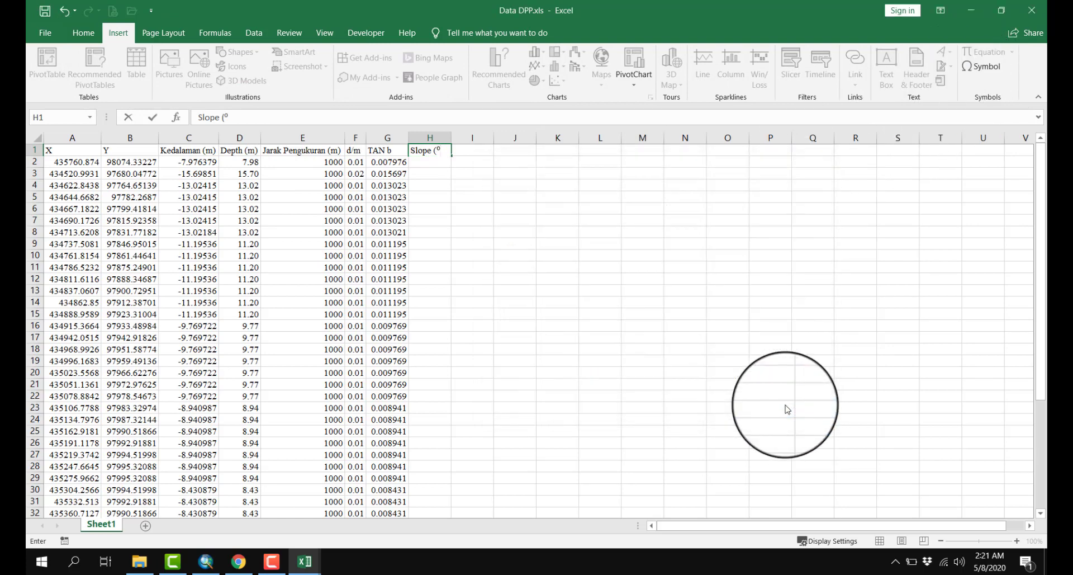
key("Return")
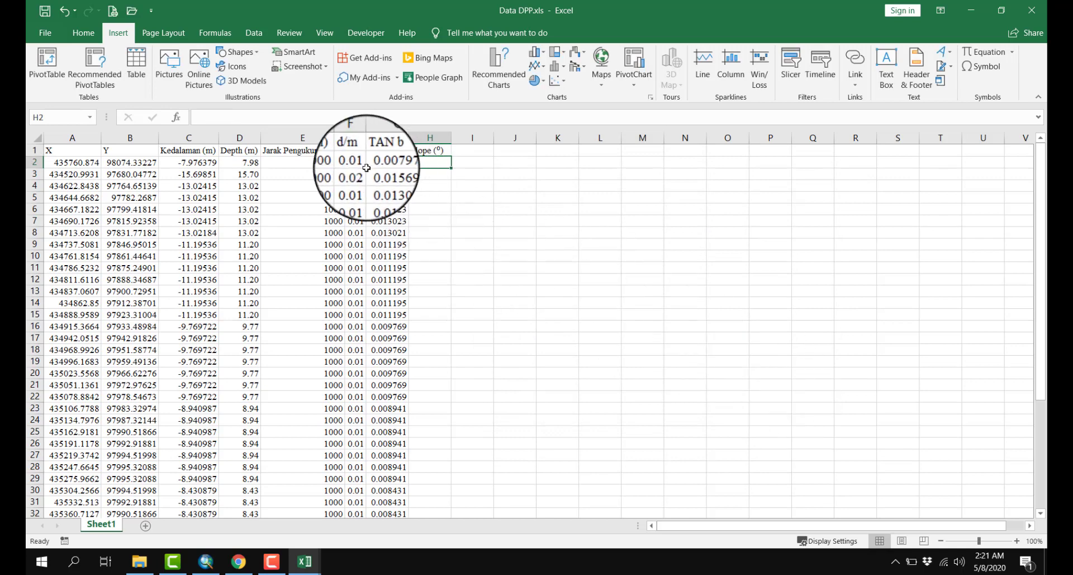
left_click_drag(299, 166, 366, 237)
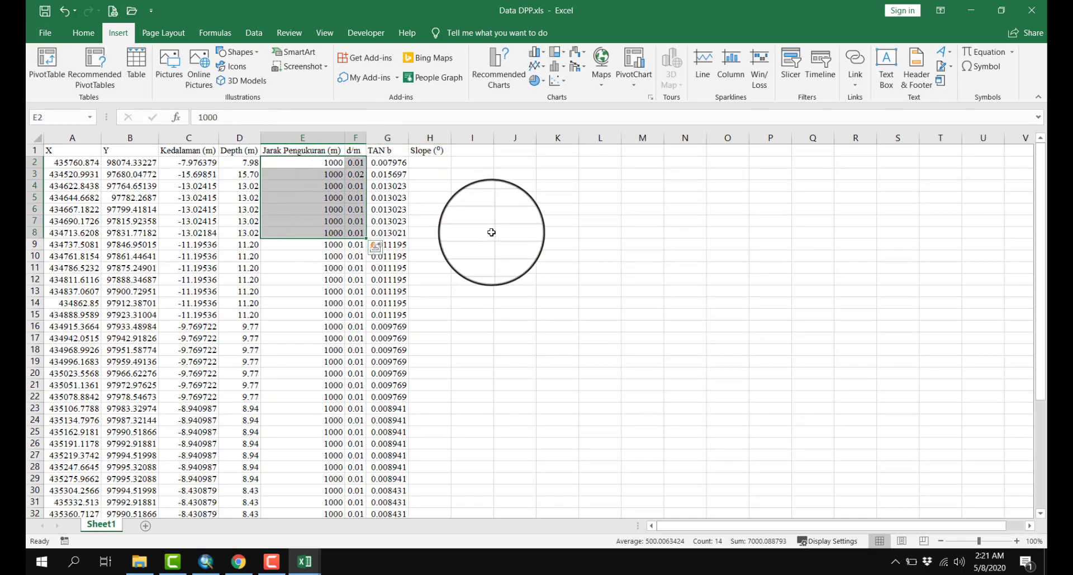
left_click(486, 222)
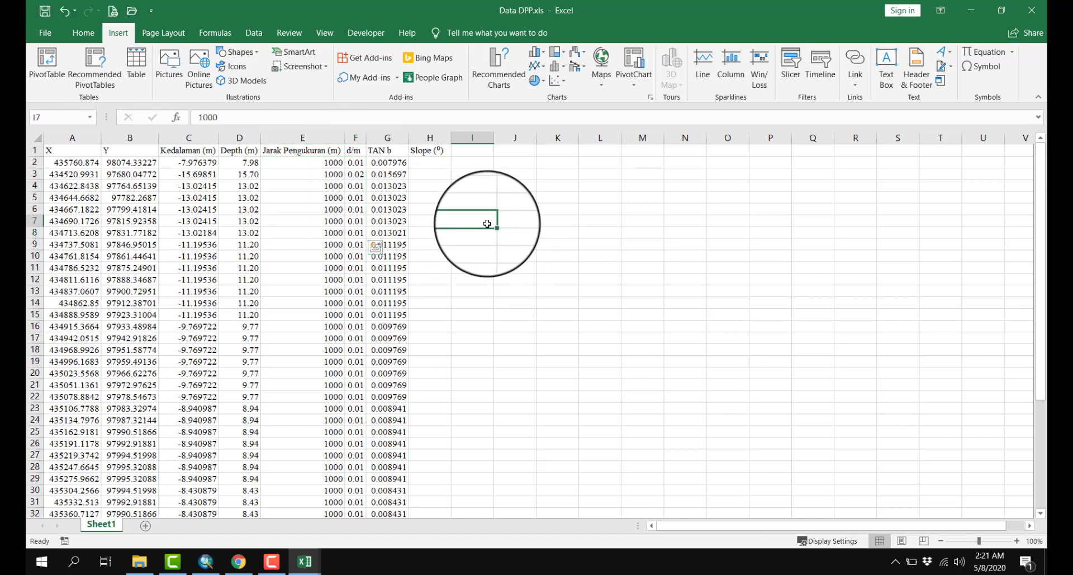
left_click(430, 162)
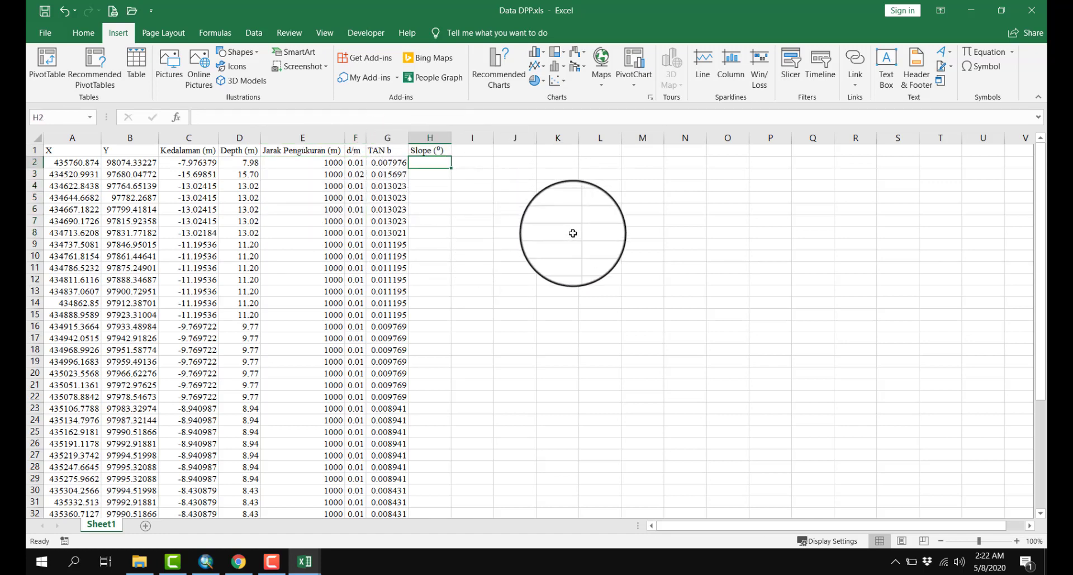
left_click(387, 162)
left_click(348, 163)
left_click(430, 162)
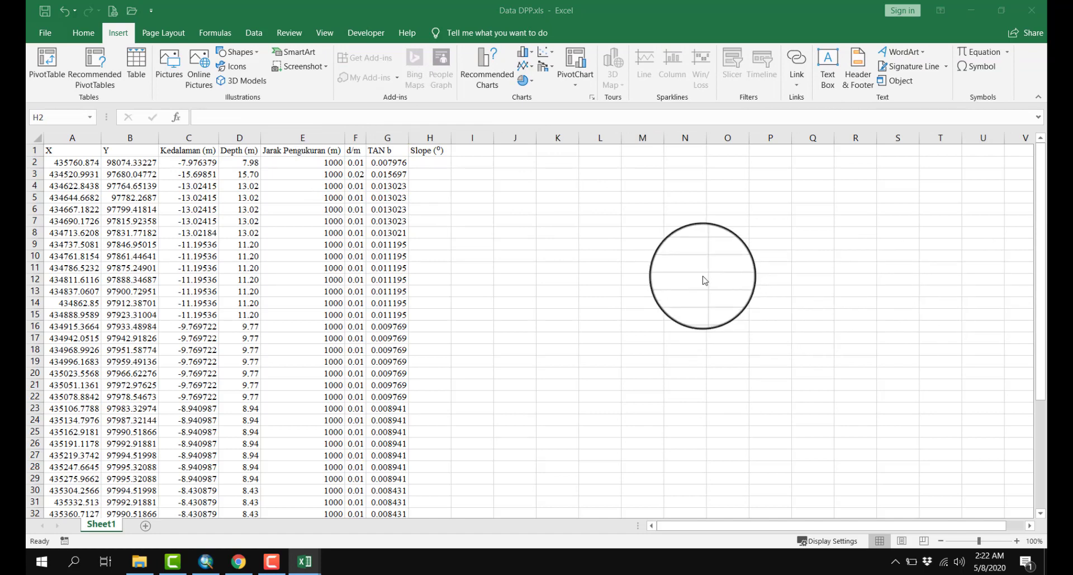
- Convert the TAN b angle to degrees in H2 with =DEGREES(G2) and fill the formula down column H for every record
left_click(426, 170)
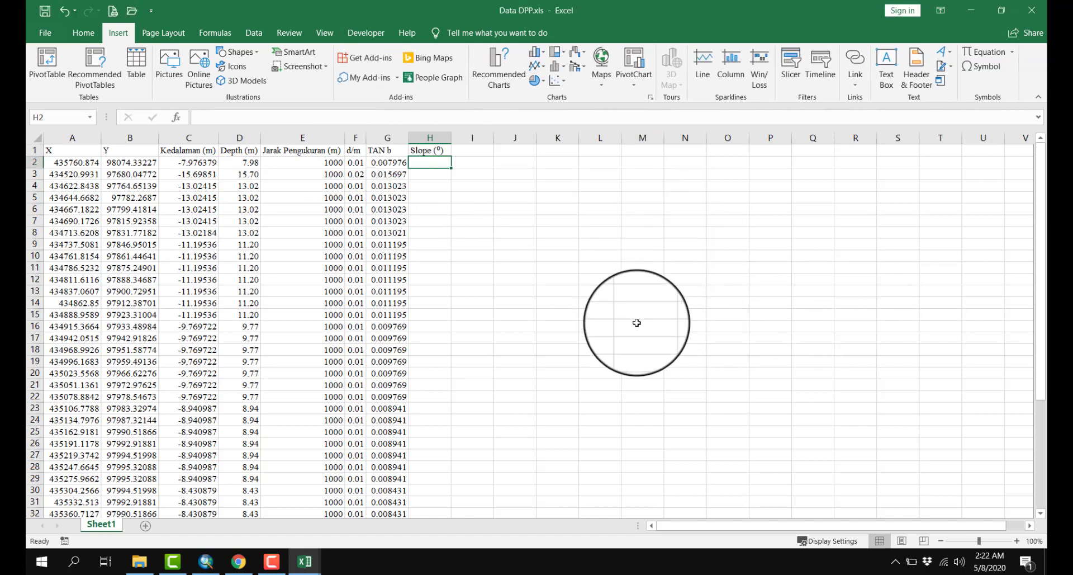
type("=DE")
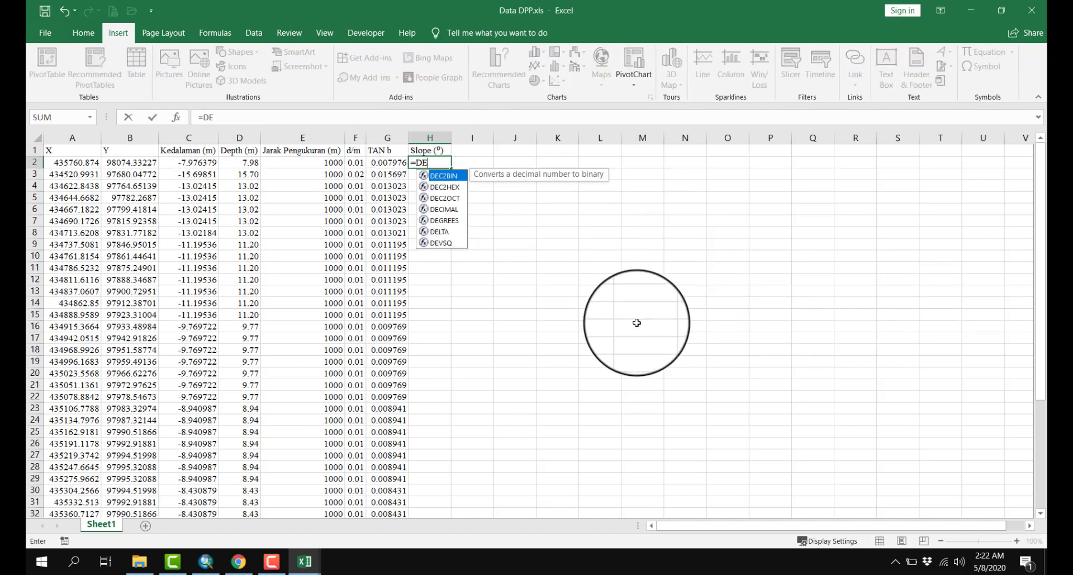
type("GREES")
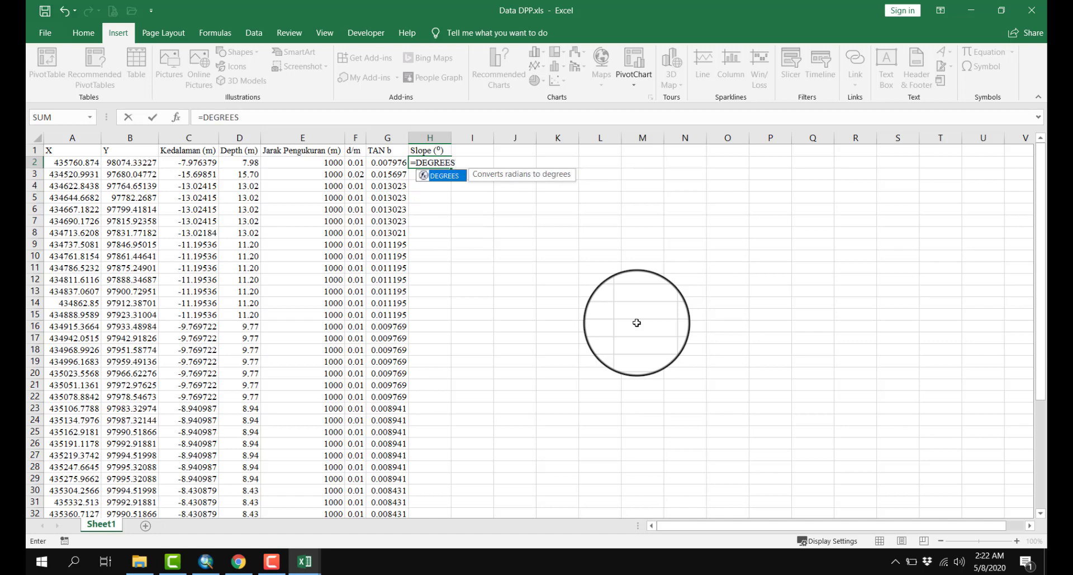
type("(")
left_click(394, 162)
type(")")
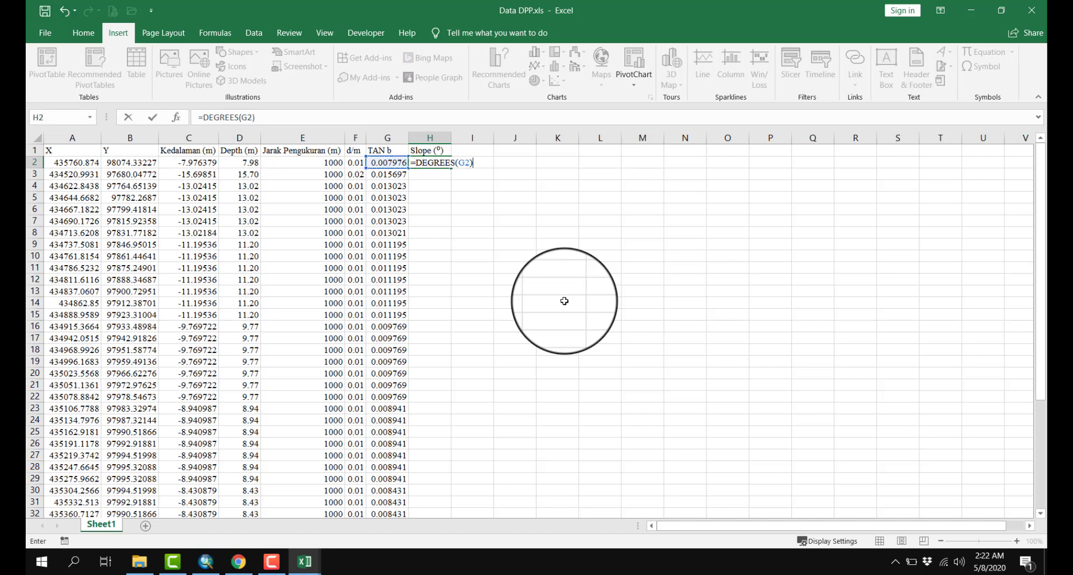
key("Return")
left_click(446, 164)
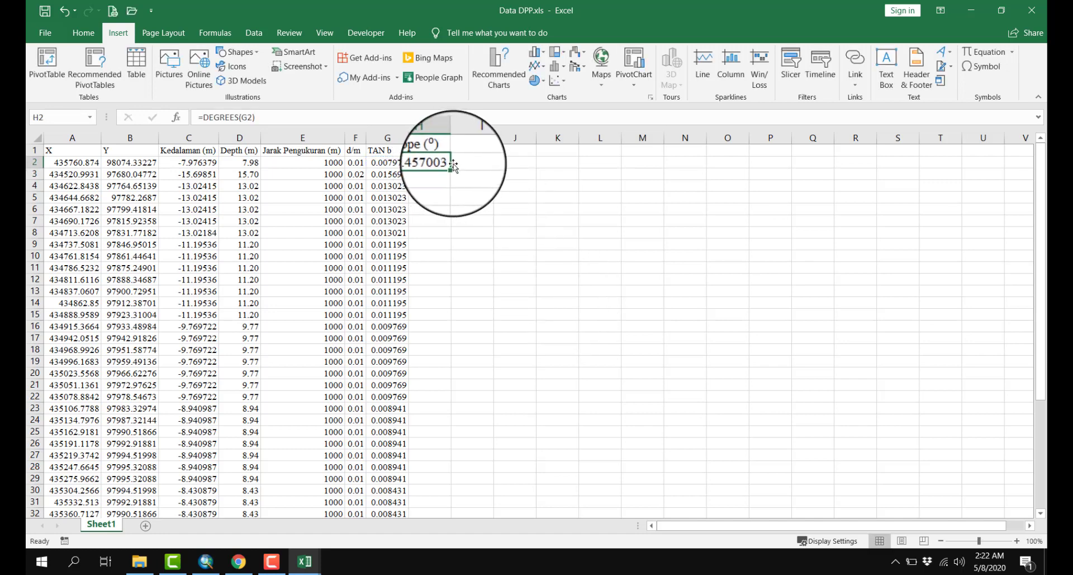
double_click(451, 167)
- Format the slope values in column H to two decimal places
left_click(83, 32)
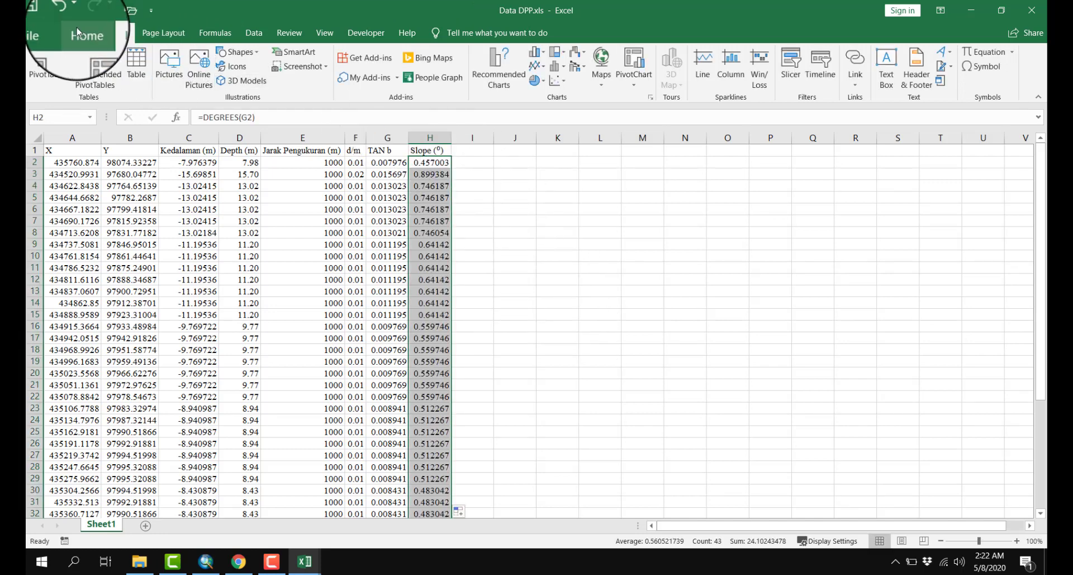
left_click(492, 78)
left_click(492, 78)
left_click(492, 78)
left_click(492, 78)
left_click(508, 185)
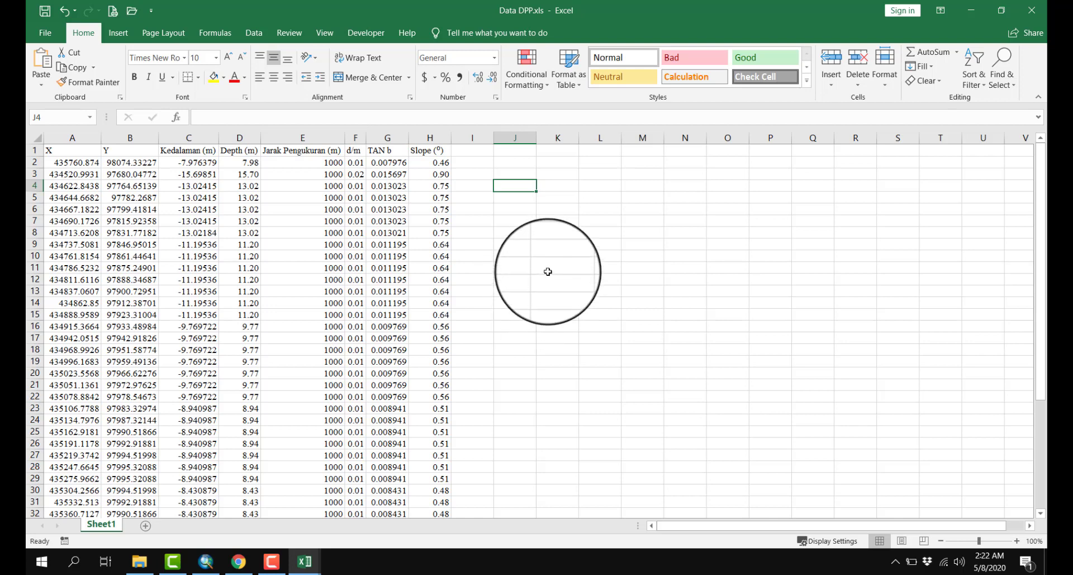
- Enter the label Kemiringan Rata-Rata in J1 and autofit column J to its width
left_click(580, 237)
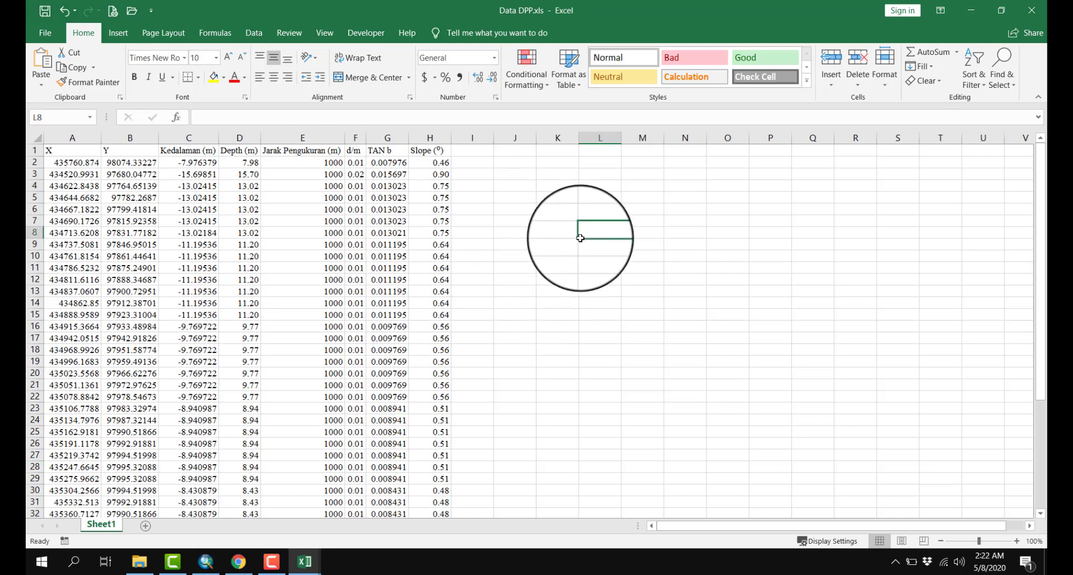
left_click(512, 154)
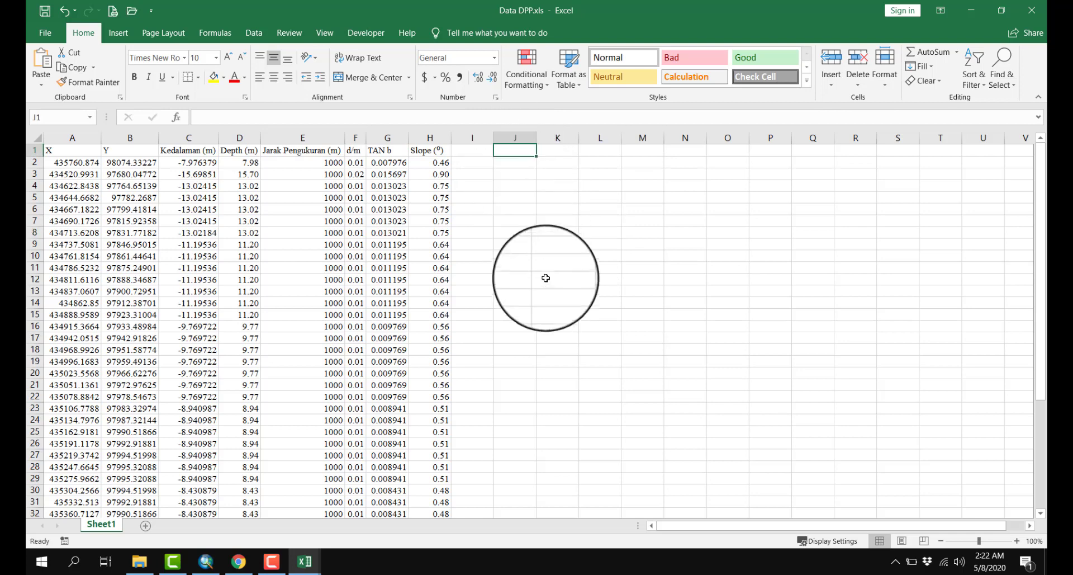
type("Kem")
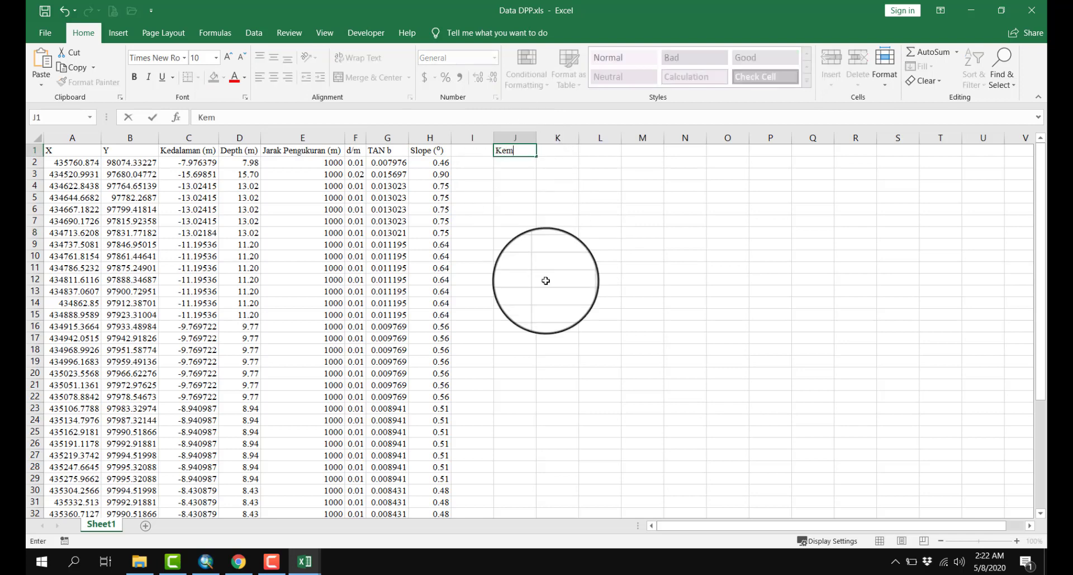
type("iringan Rata-Rata")
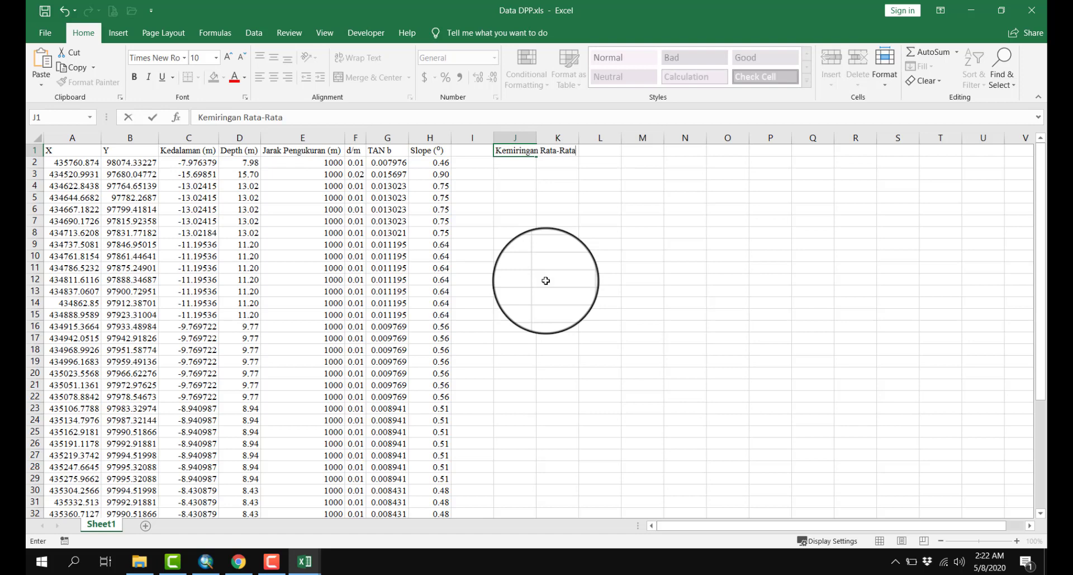
key("Tab")
double_click(536, 140)
left_click(480, 209)
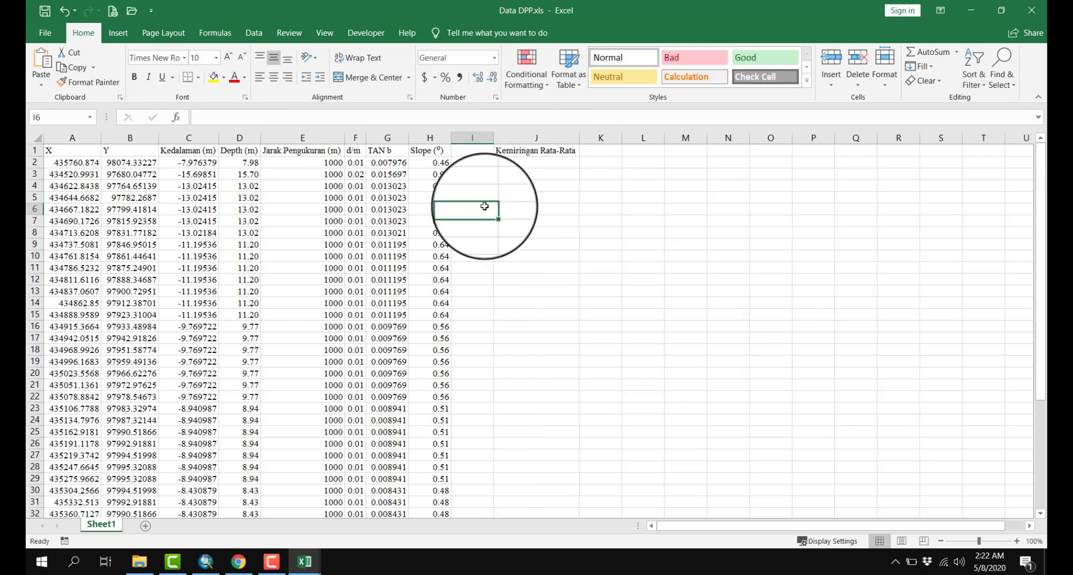
- Calculate the average slope in K1 with =AVERAGE(H2:H44)
left_click(599, 150)
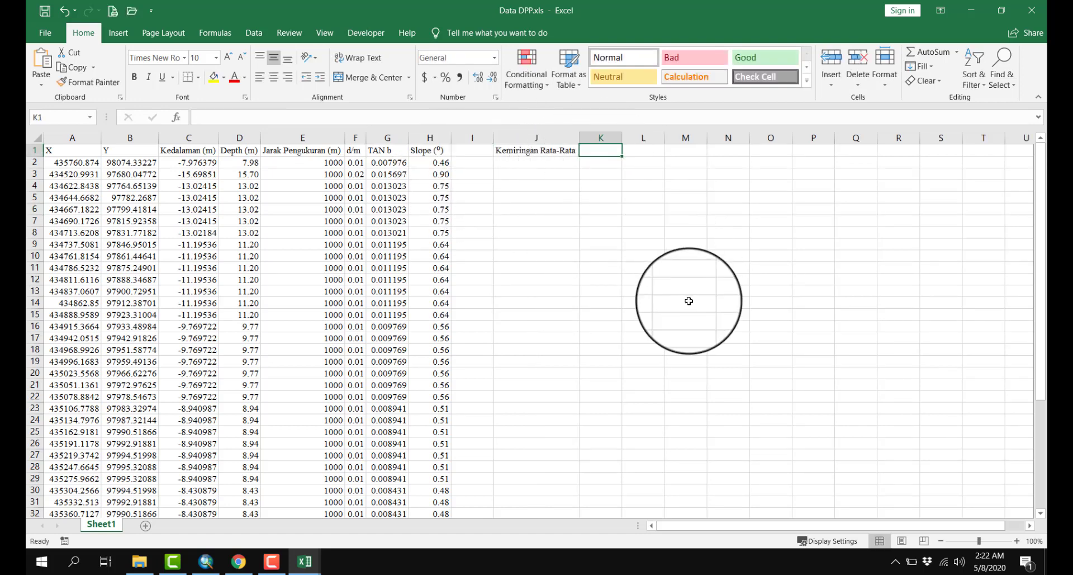
type("=AVERAGE(")
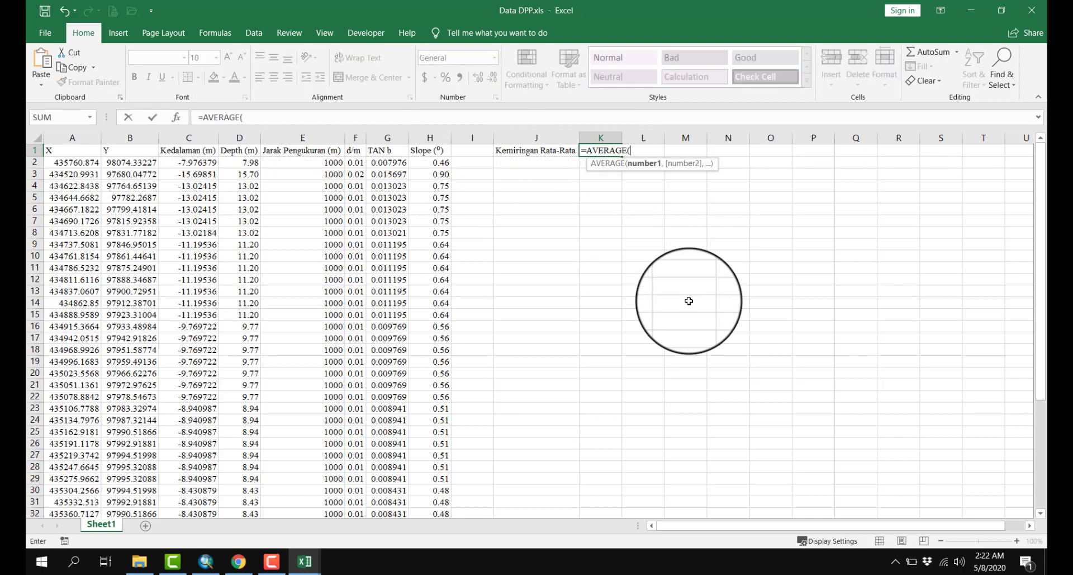
left_click(442, 160)
key("ctrl+shift+Down")
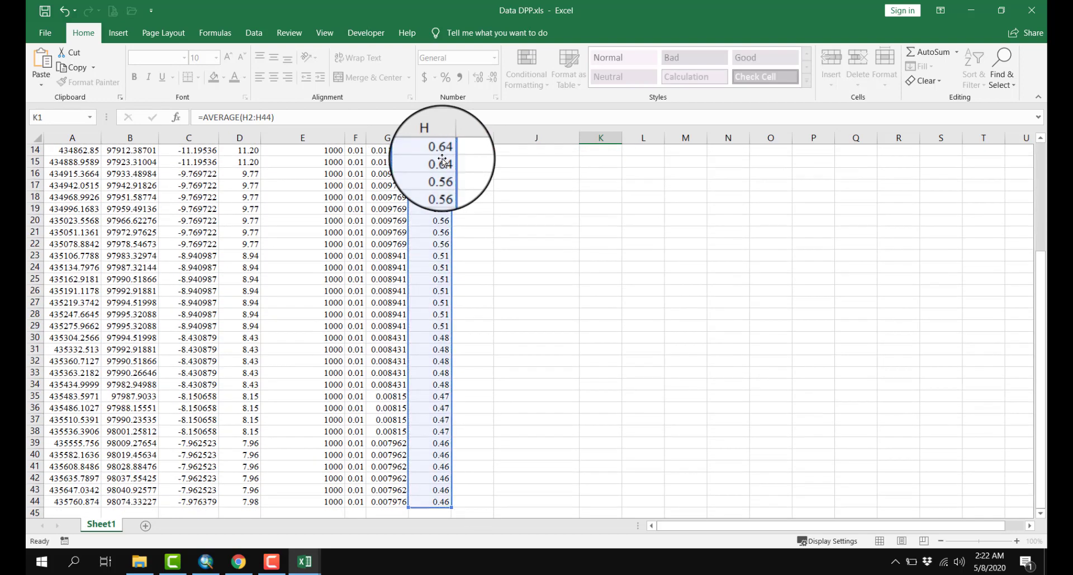
key("Return")
- Make the average slope value in K1 bold and red
left_click(600, 149)
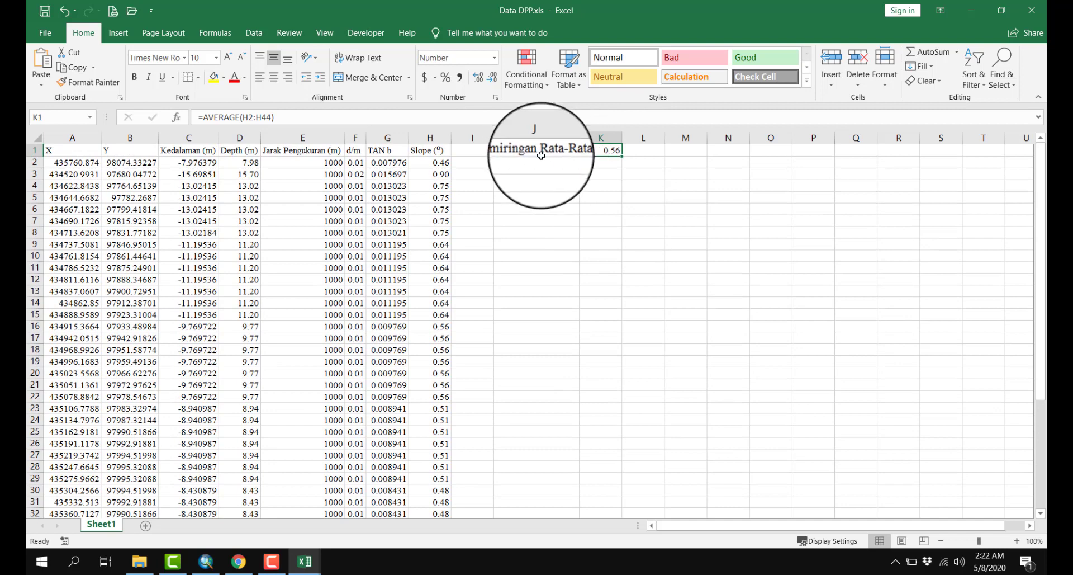
key("ctrl+b")
left_click(234, 78)
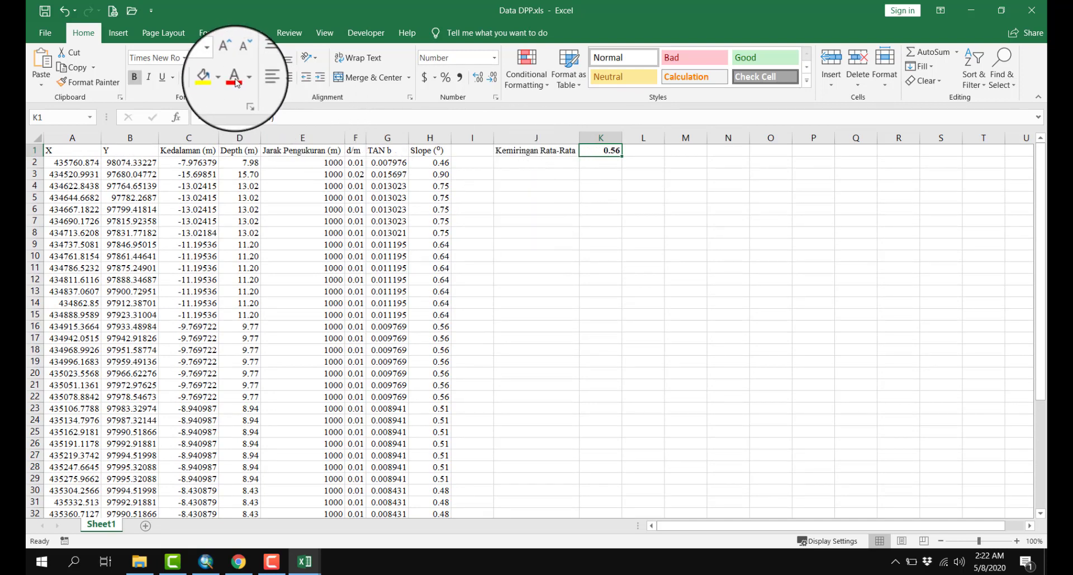
left_click(642, 266)
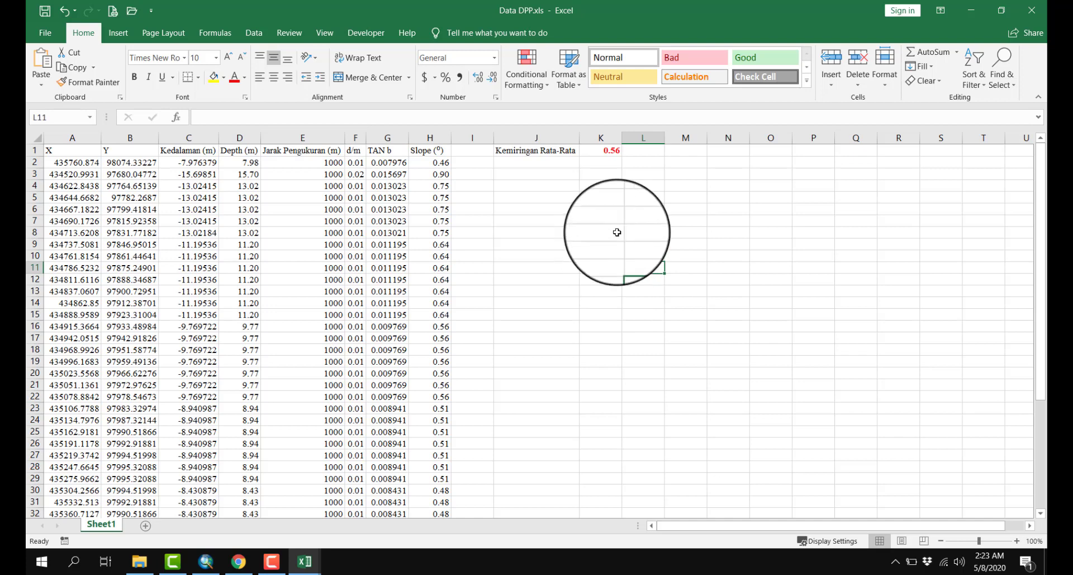
left_click(612, 150)
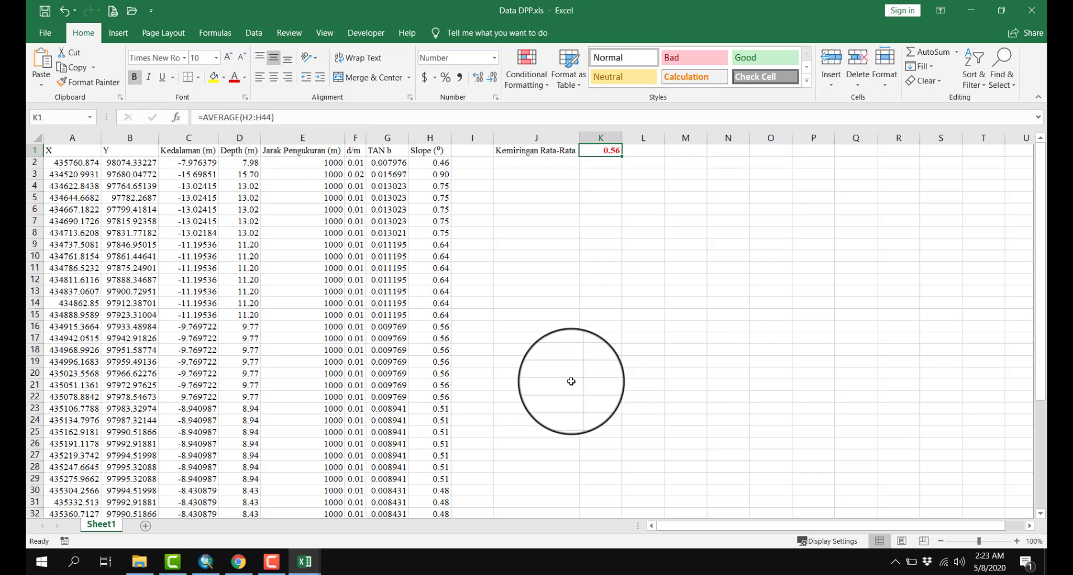
left_click(565, 329)
left_click(654, 215)
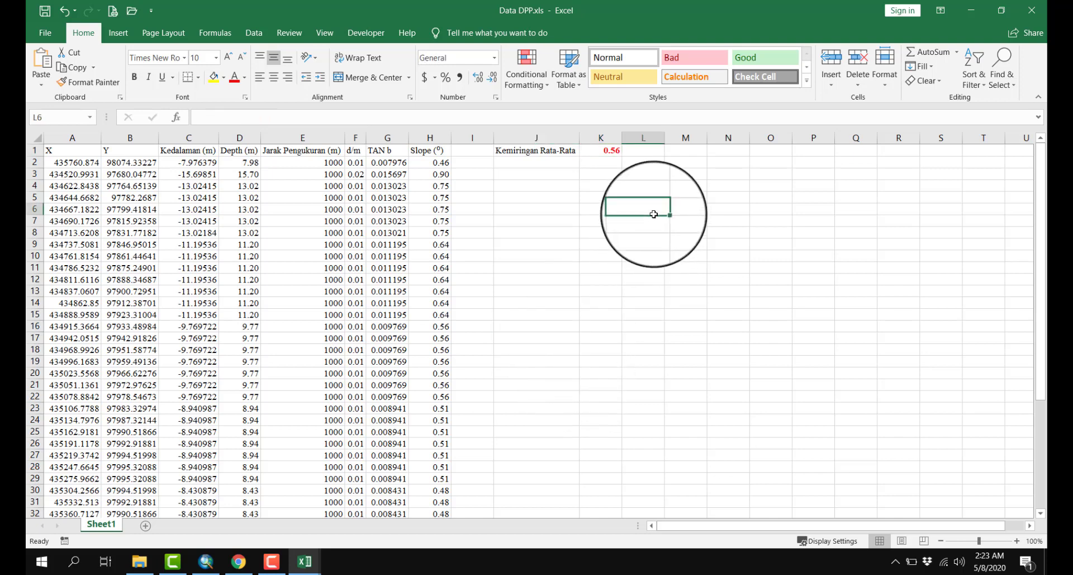